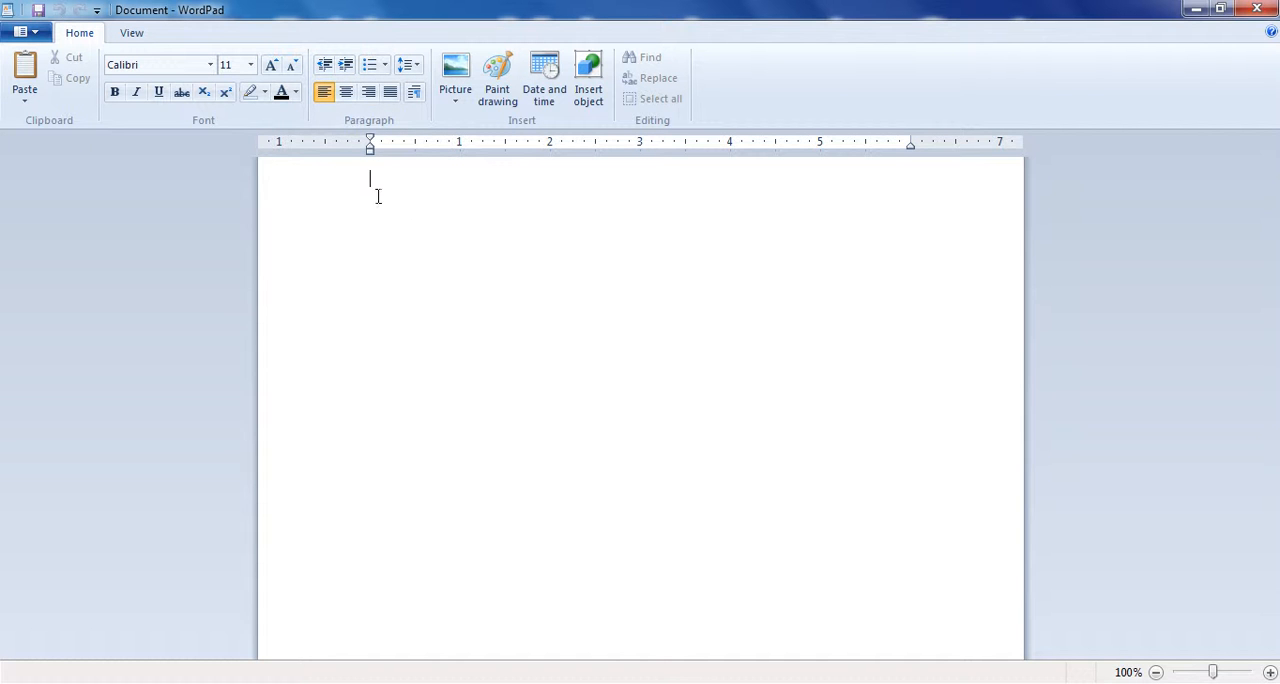
- Enter the placeholder line "kljahflkasjd falksjdfh laksjdf hlaksjdfh lkajsdf lakssjdfh" in the blank document
click(346, 66)
text(kljahflkasjd falksjdfh laksjdf)
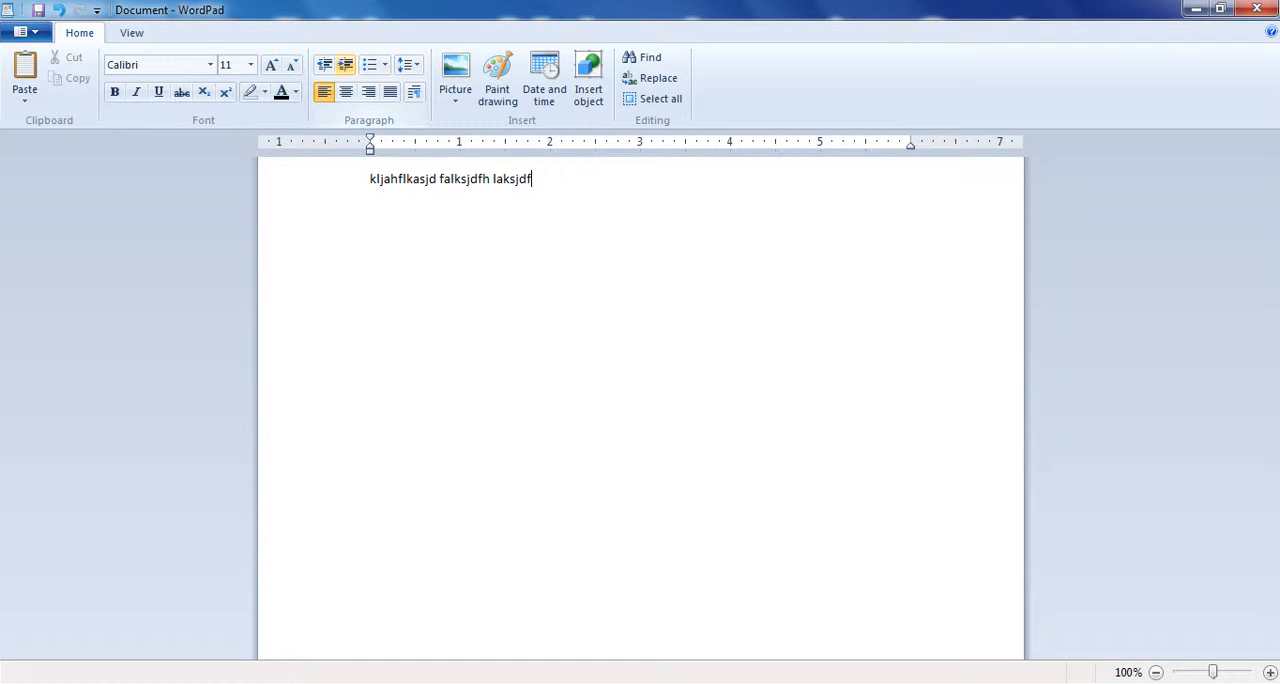
text( hlaksjdfh lkajsdf lakssjdfh)
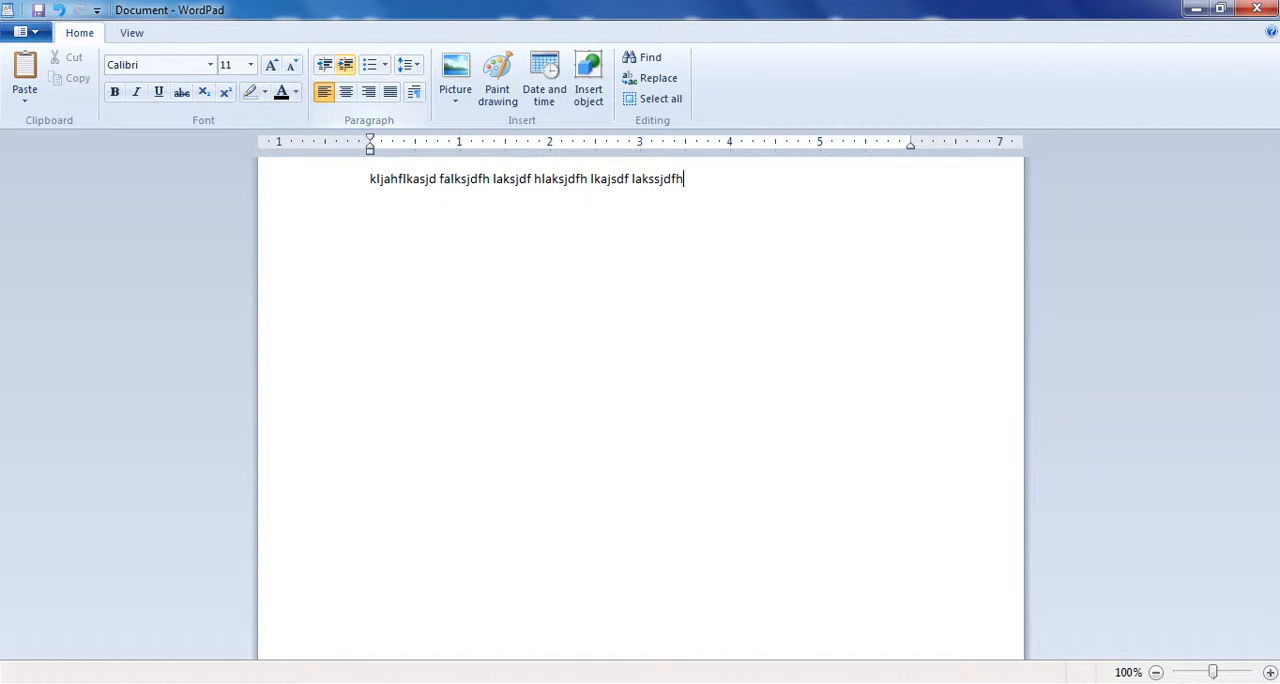
- Set a tab stop at 1 inch and increase the placeholder paragraph's indent to 5.5 inches
click(460, 143)
click(461, 146)
click(343, 66)
click(343, 66)
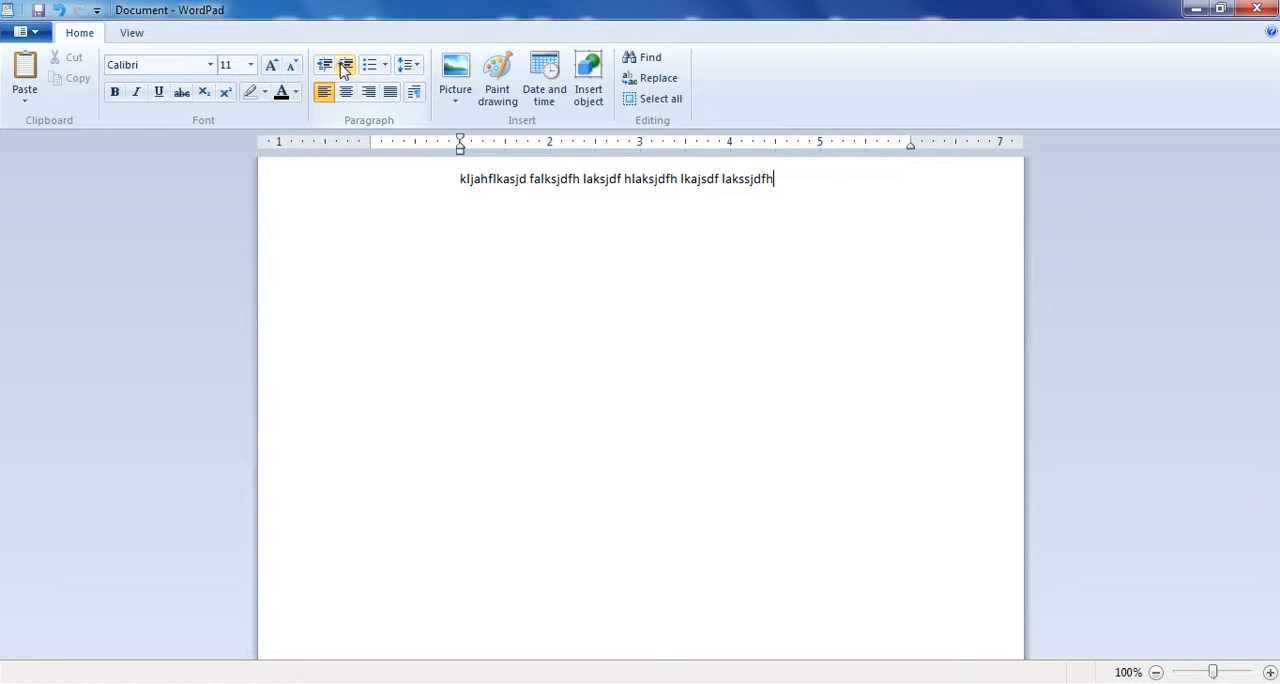
click(343, 66)
click(343, 66)
click(343, 66)
click(343, 66)
click(343, 66)
click(343, 66)
click(343, 66)
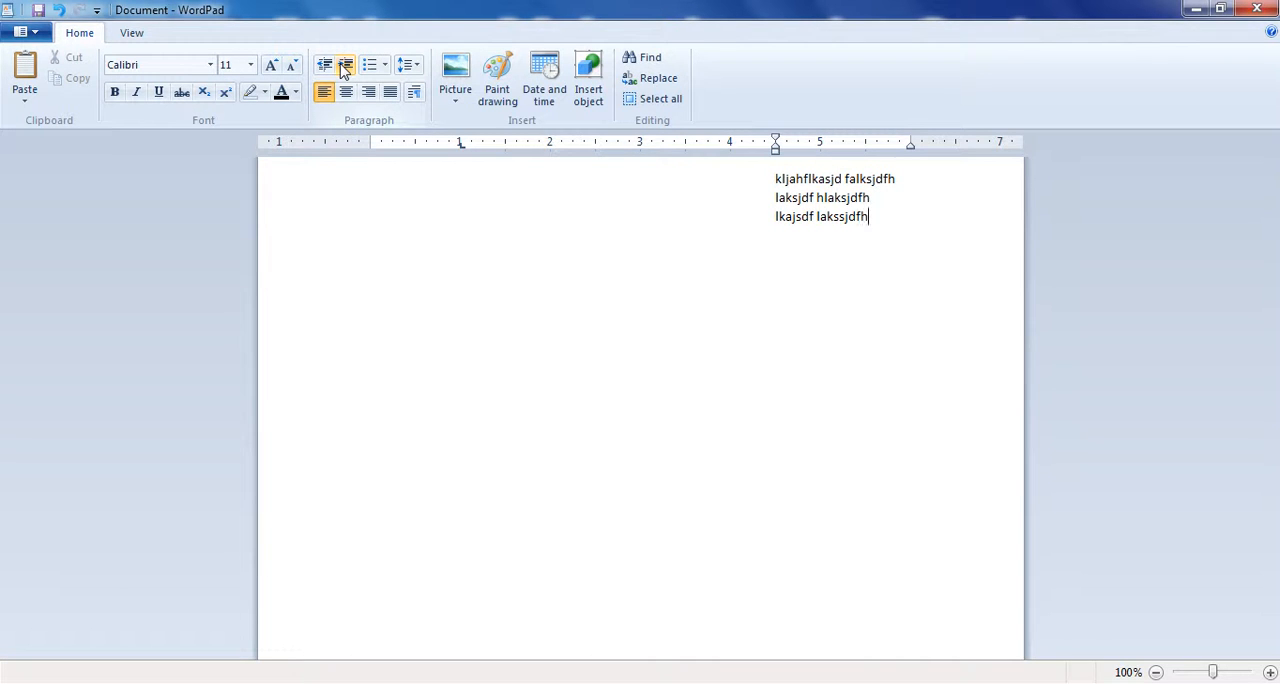
click(343, 66)
click(343, 66)
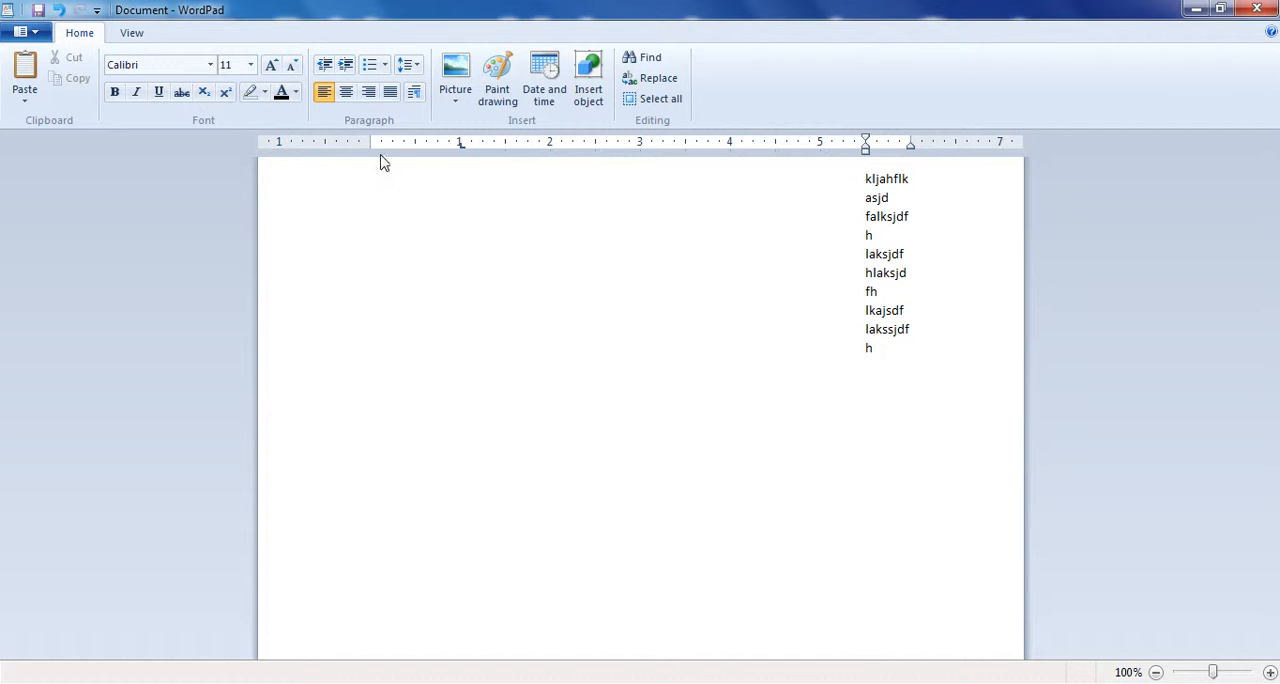
- Decrease the placeholder paragraph's indent back to the left margin at 0 inches
click(329, 69)
click(329, 69)
click(329, 69)
click(329, 69)
click(329, 69)
click(329, 69)
click(329, 69)
click(329, 69)
click(329, 69)
click(329, 69)
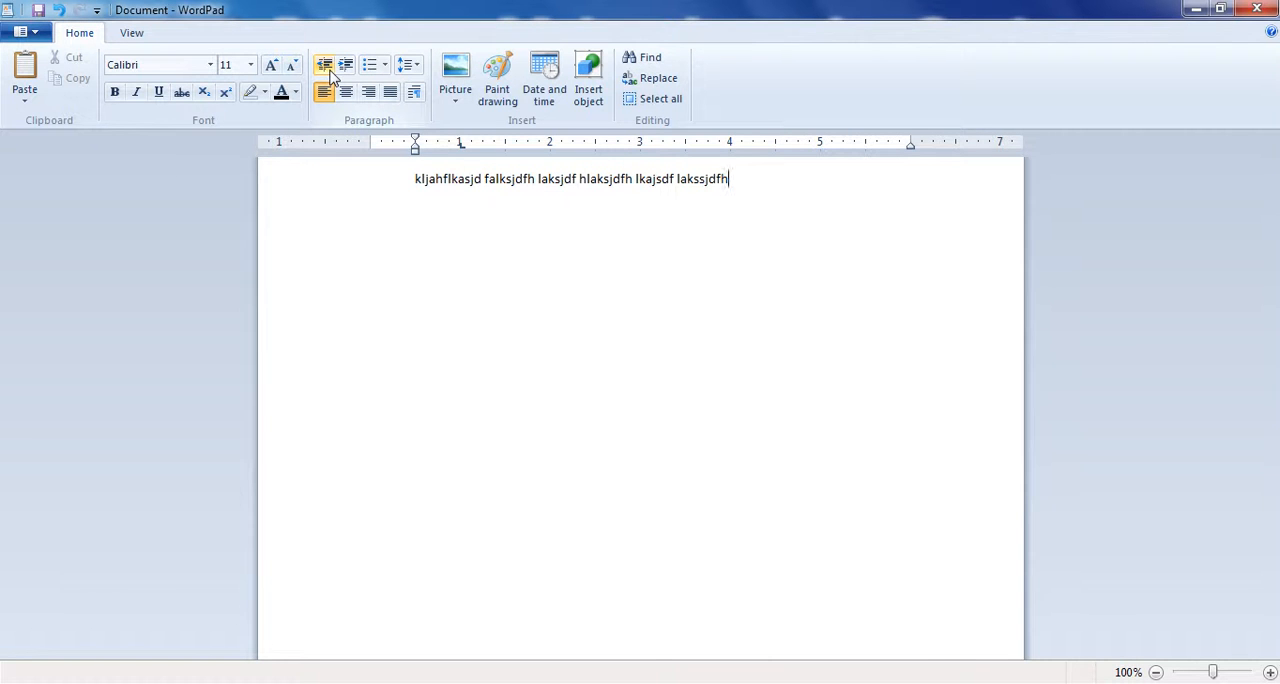
click(329, 69)
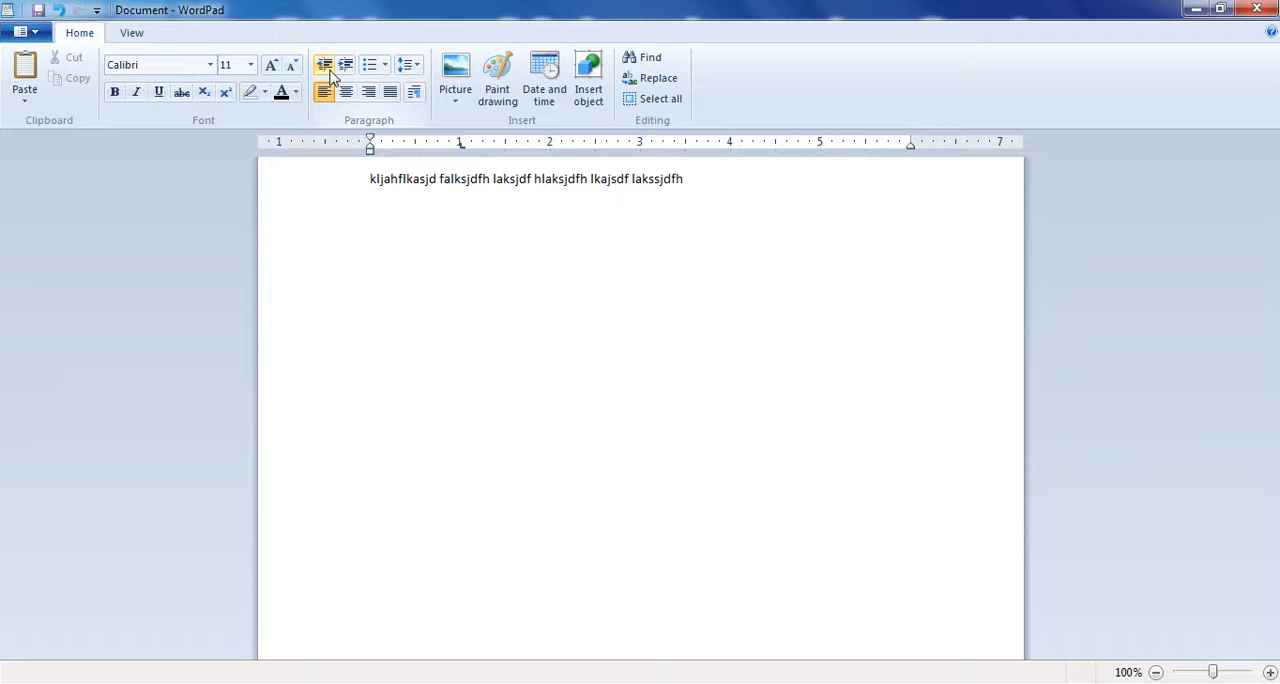
- Increase the placeholder paragraph's indent all the way to the right margin at 6 inches
click(346, 72)
click(346, 72)
click(346, 72)
click(346, 72)
click(346, 72)
click(346, 72)
click(346, 72)
click(346, 72)
click(346, 72)
click(346, 72)
click(346, 72)
click(346, 72)
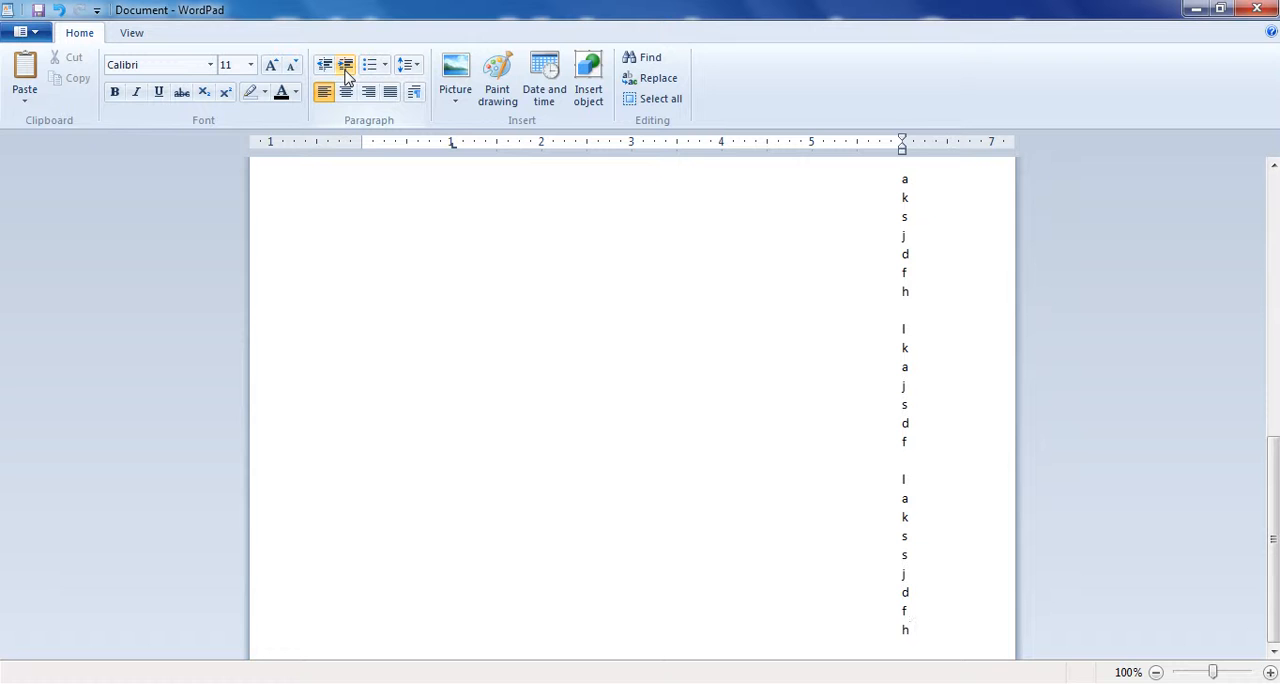
click(346, 72)
click(346, 72)
- Reduce the paragraph's indent from the right margin back to 0 inches
click(326, 75)
click(327, 77)
click(326, 75)
click(326, 75)
click(326, 75)
click(327, 76)
click(327, 76)
click(327, 76)
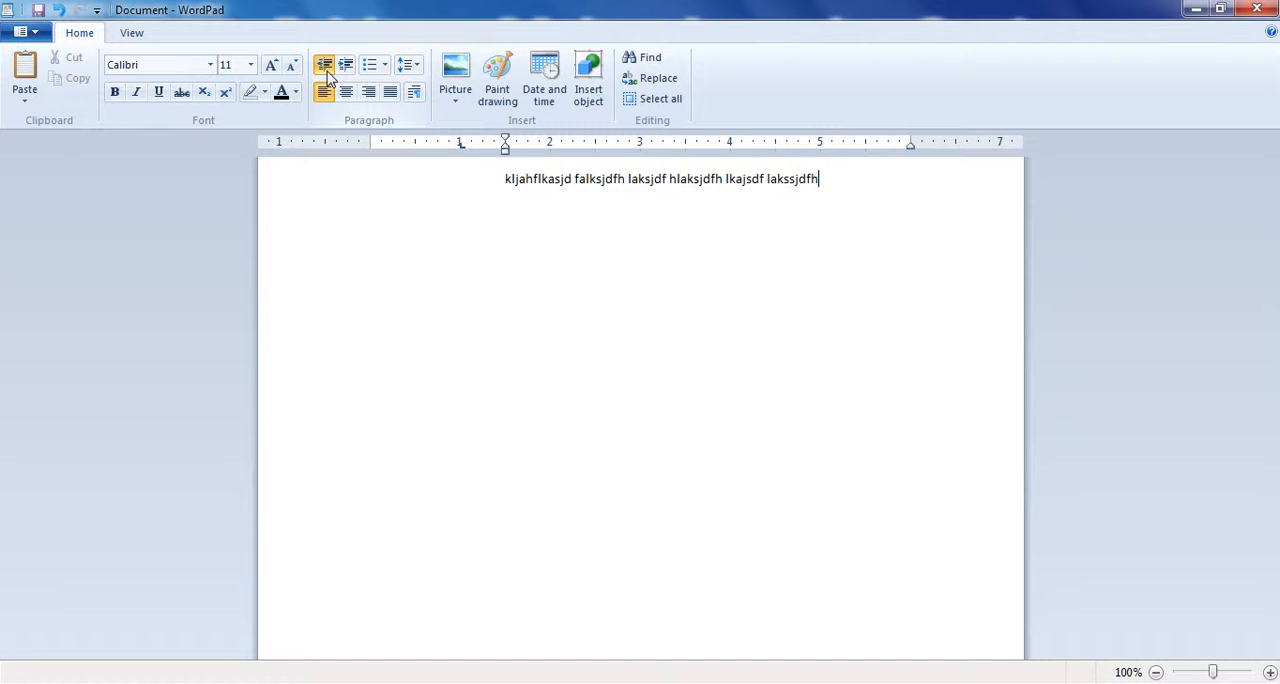
click(328, 78)
click(328, 78)
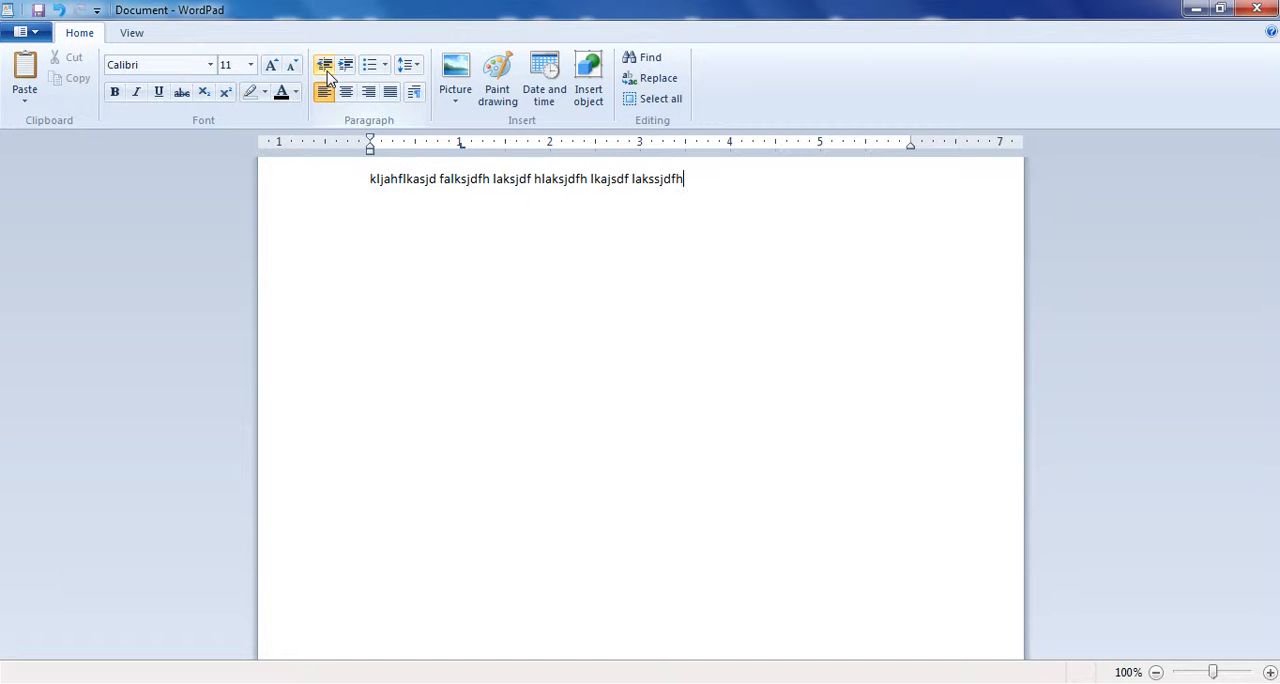
- View the available list styles without applying one and delete all text in the document
click(385, 67)
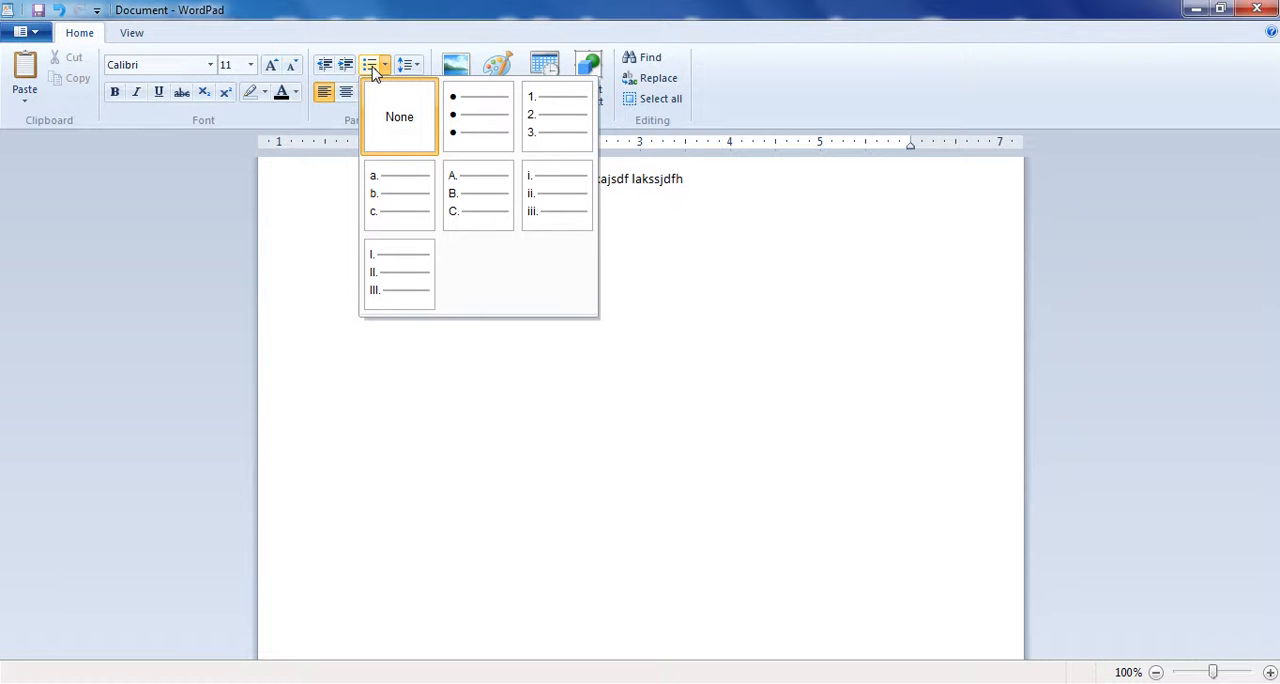
click(574, 434)
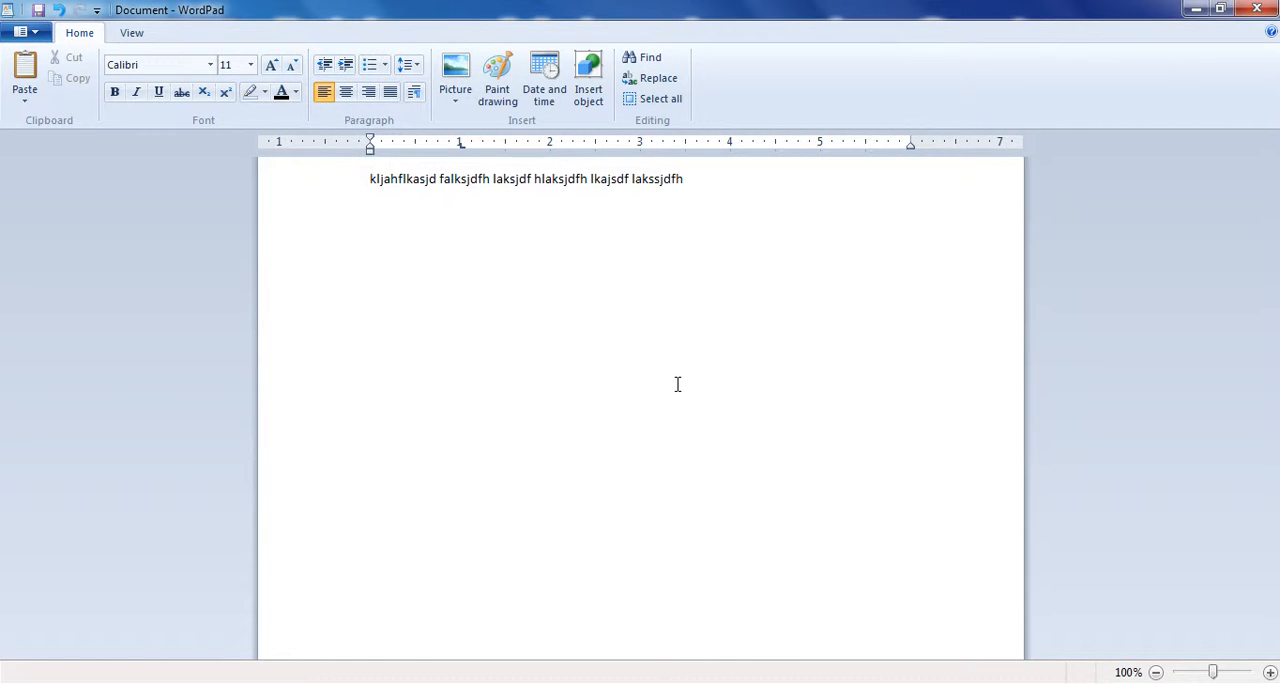
key(ctrl+a)
key(Delete)
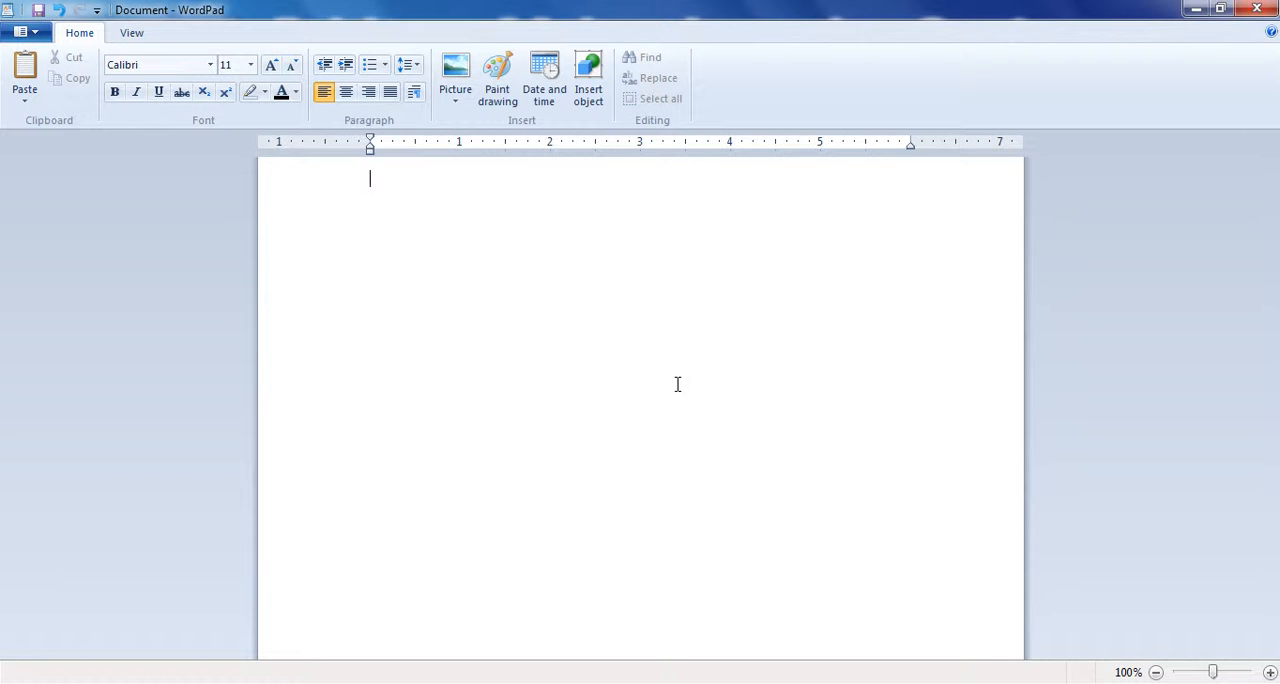
- Enter the heading "Student List" and start a new line below it
text(Studen)
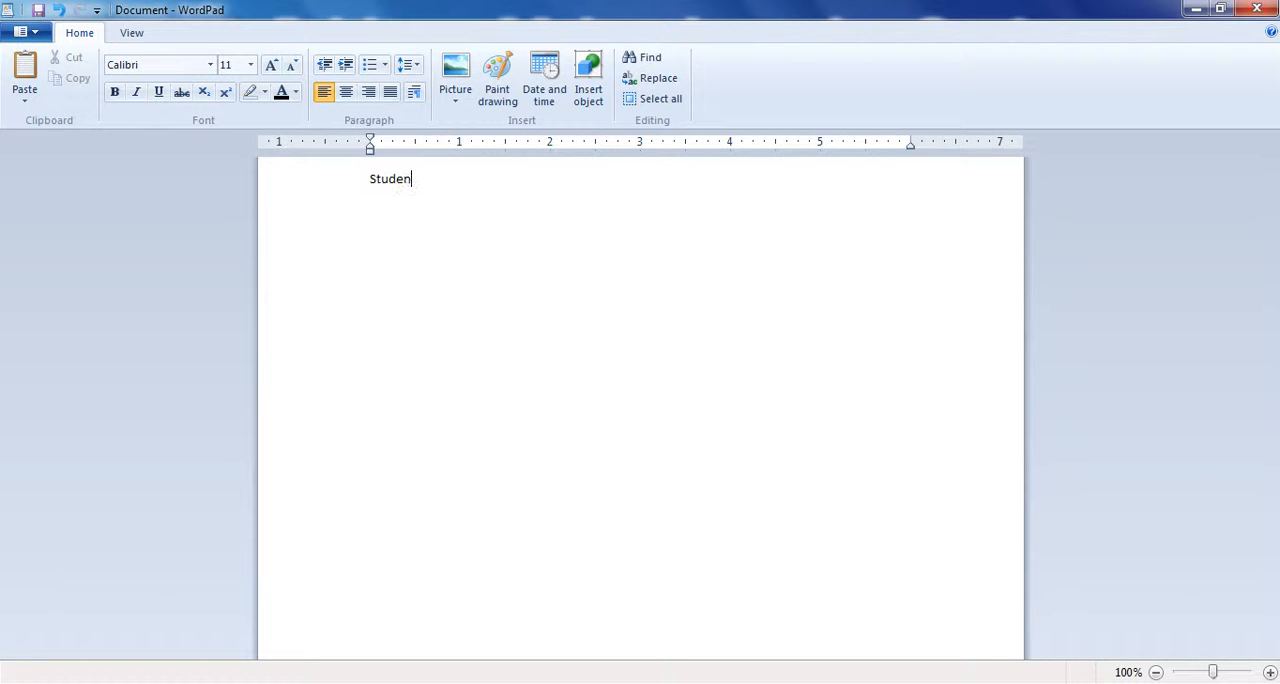
text(t Les)
key(BackSpace)
key(BackSpace)
text(ist)
key(Return)
- Start a 1., 2., 3. numbered list under the heading and enter the first two students' names
click(384, 64)
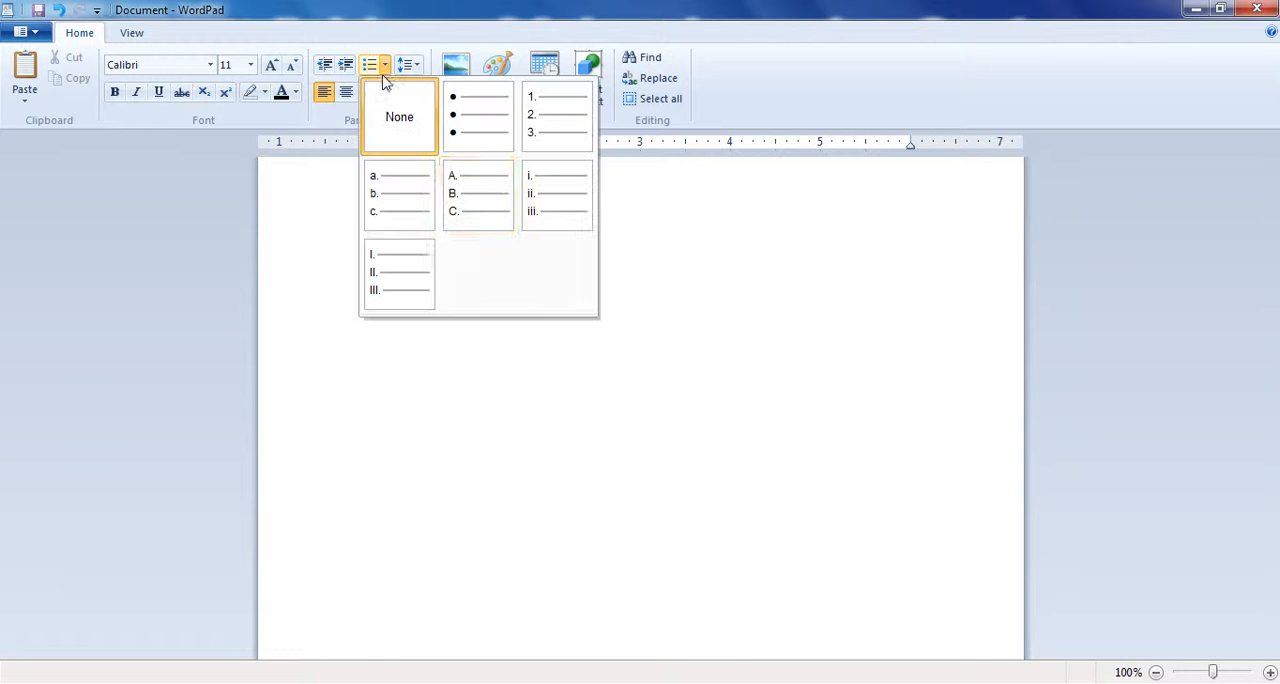
click(532, 133)
text(Ahmad)
key(Return)
text(Muhamma)
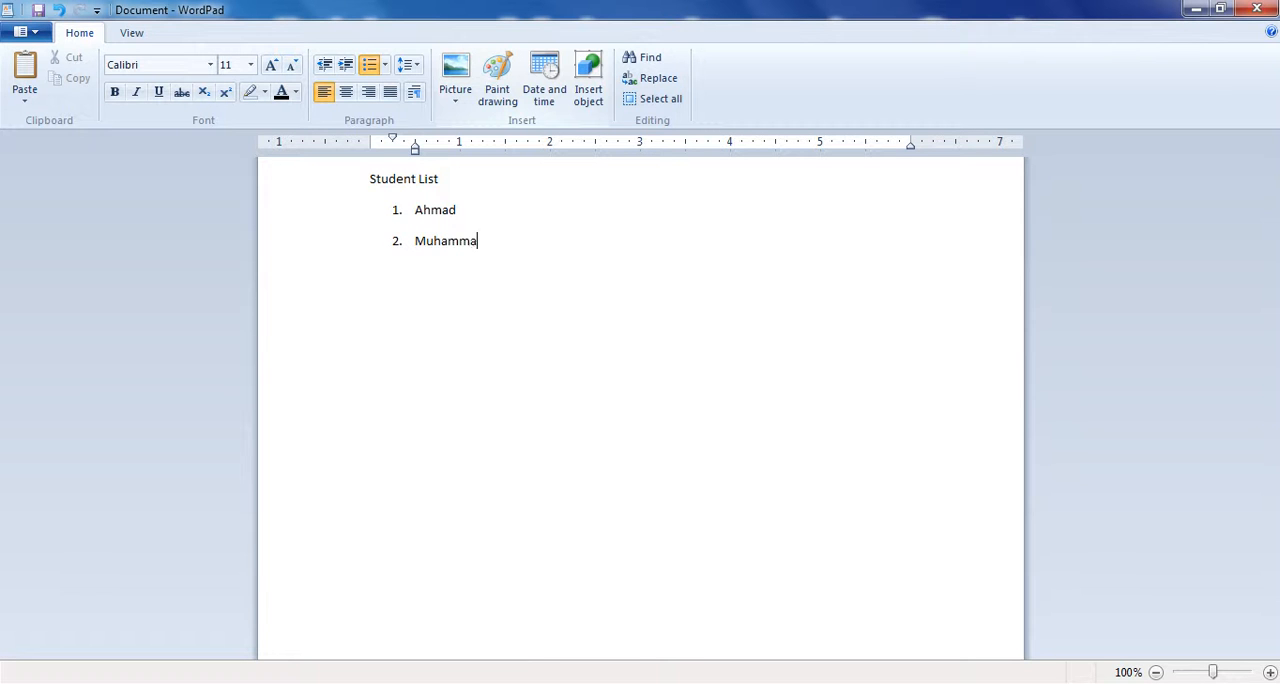
text(d)
key(Return)
- Add two more students' names as the third and fourth items of the numbered list
text(Mohammod)
key(Return)
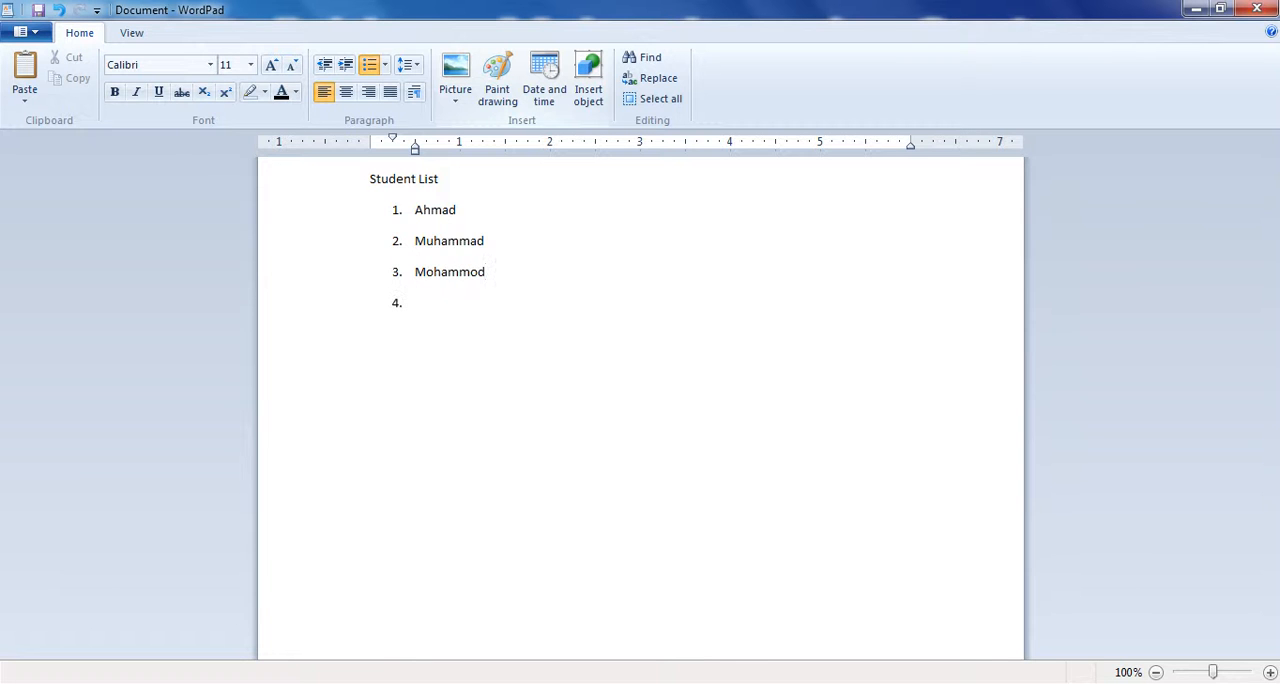
text(Khalid)
key(Return)
key(BackSpace)
key(BackSpace)
- Replace the whole document's content with the unnumbered heading "Computer Part" and start a new line below it
key(ctrl+a)
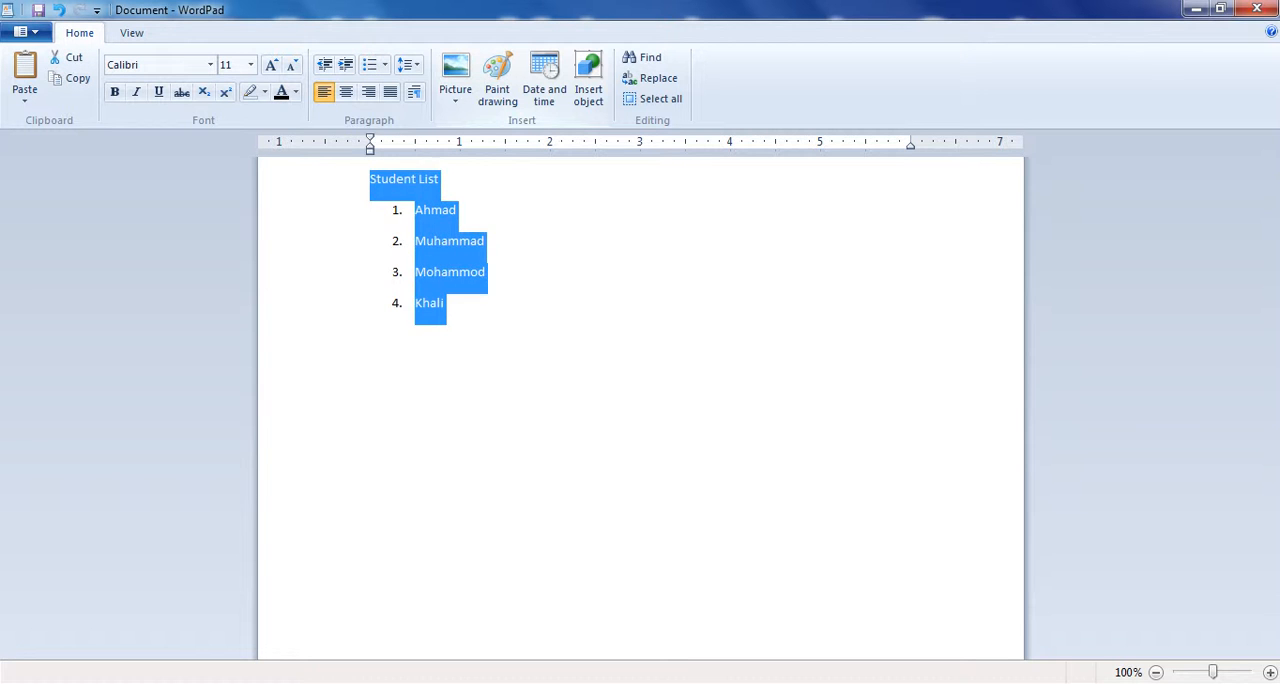
text(Com[p)
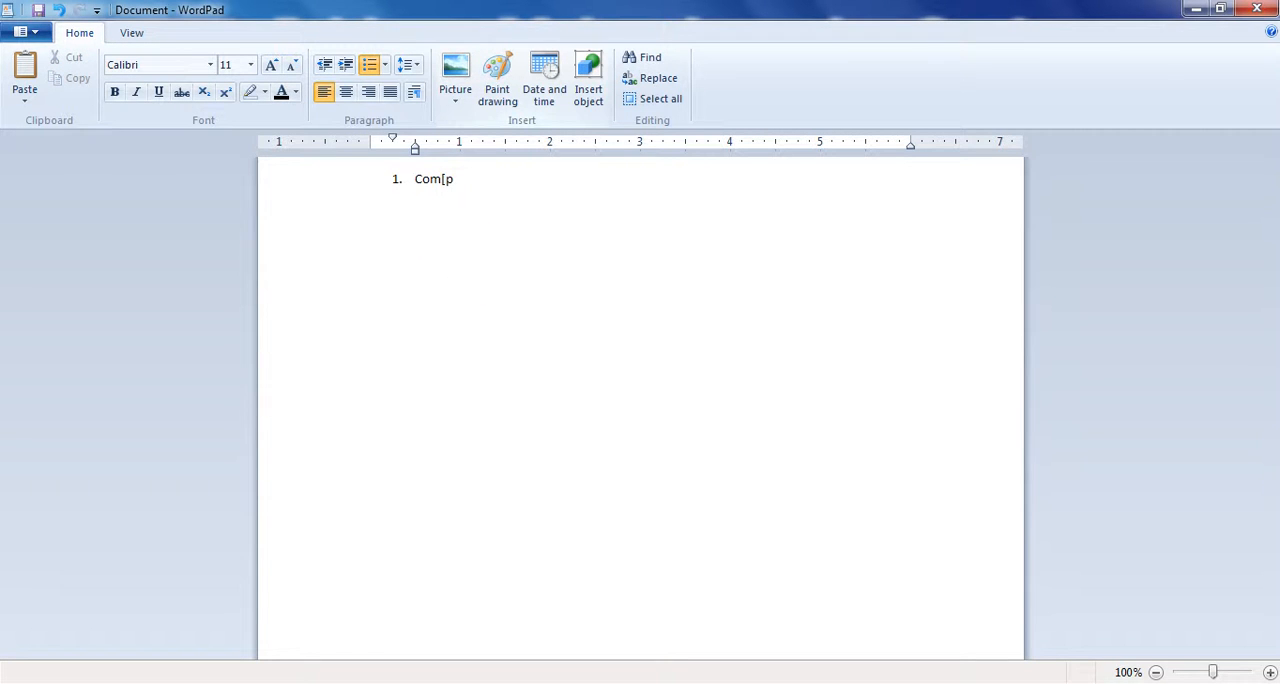
click(369, 64)
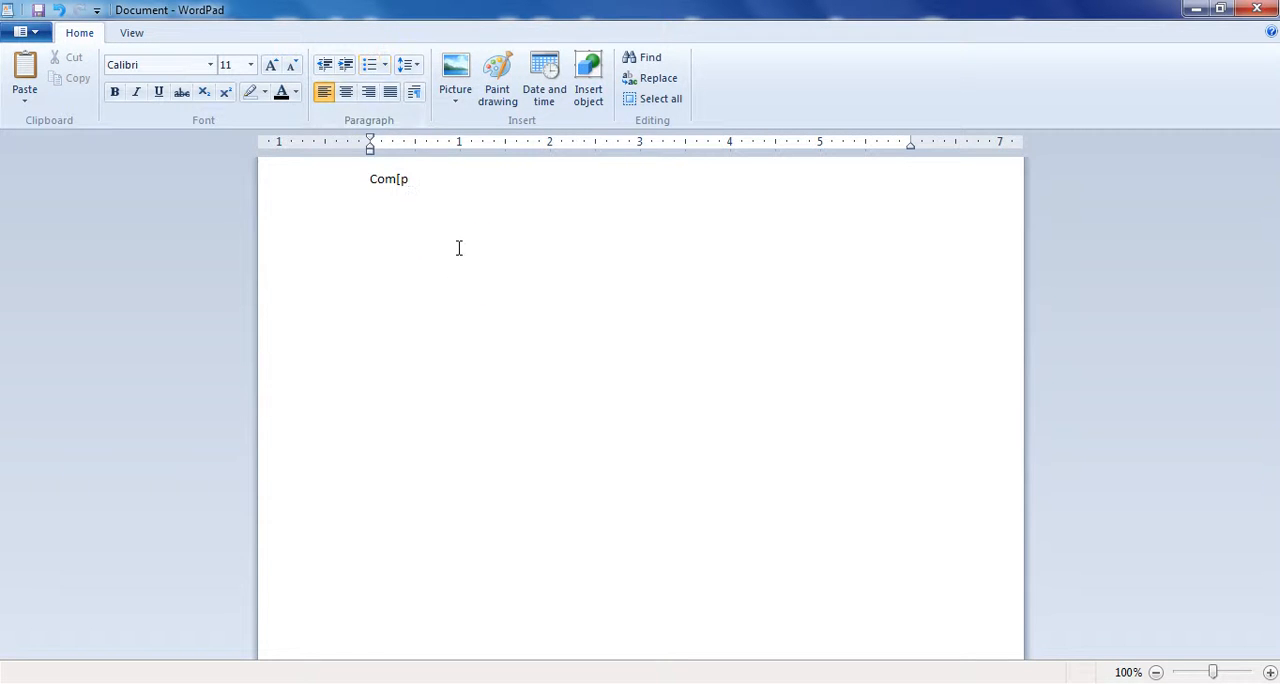
key(ctrl+a)
key(BackSpace)
text(Coputer)
key(BackSpace)
key(BackSpace)
key(BackSpace)
key(BackSpace)
key(BackSpace)
text(mpo)
key(BackSpace)
text(uter Part)
key(Return)
- Create a numbered list under the heading with the items "Hardware" and "Sotfware"
click(368, 66)
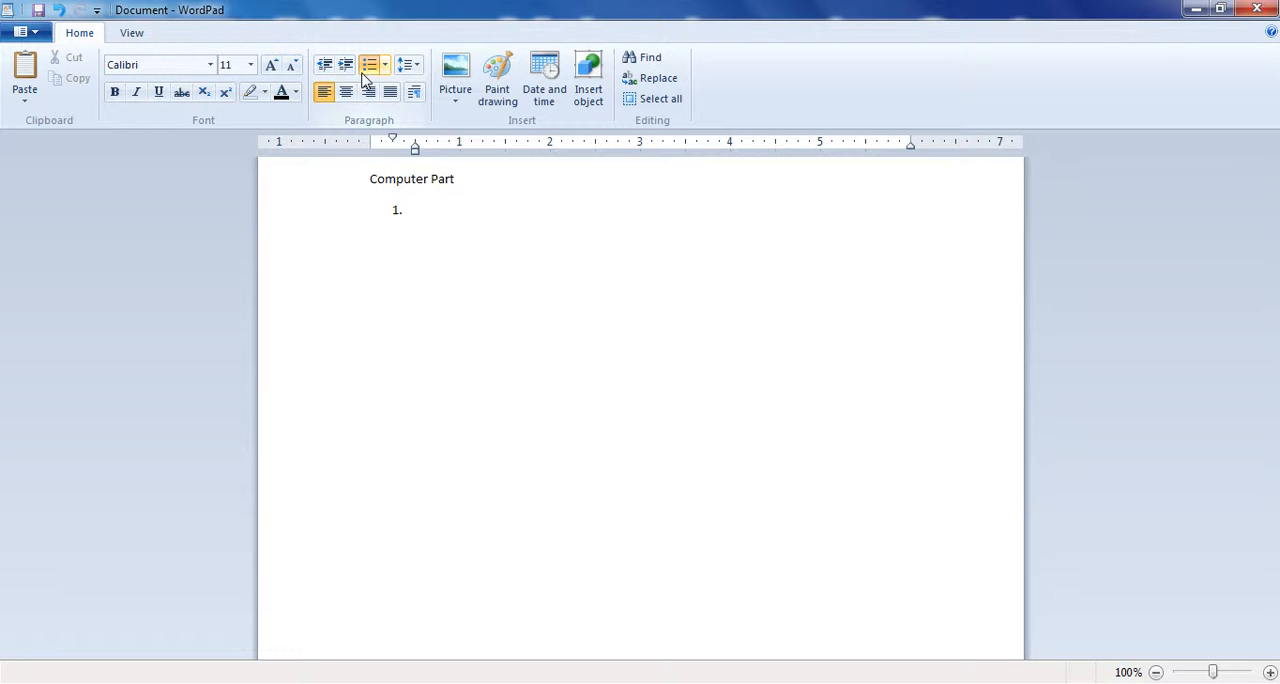
text(Hardware )
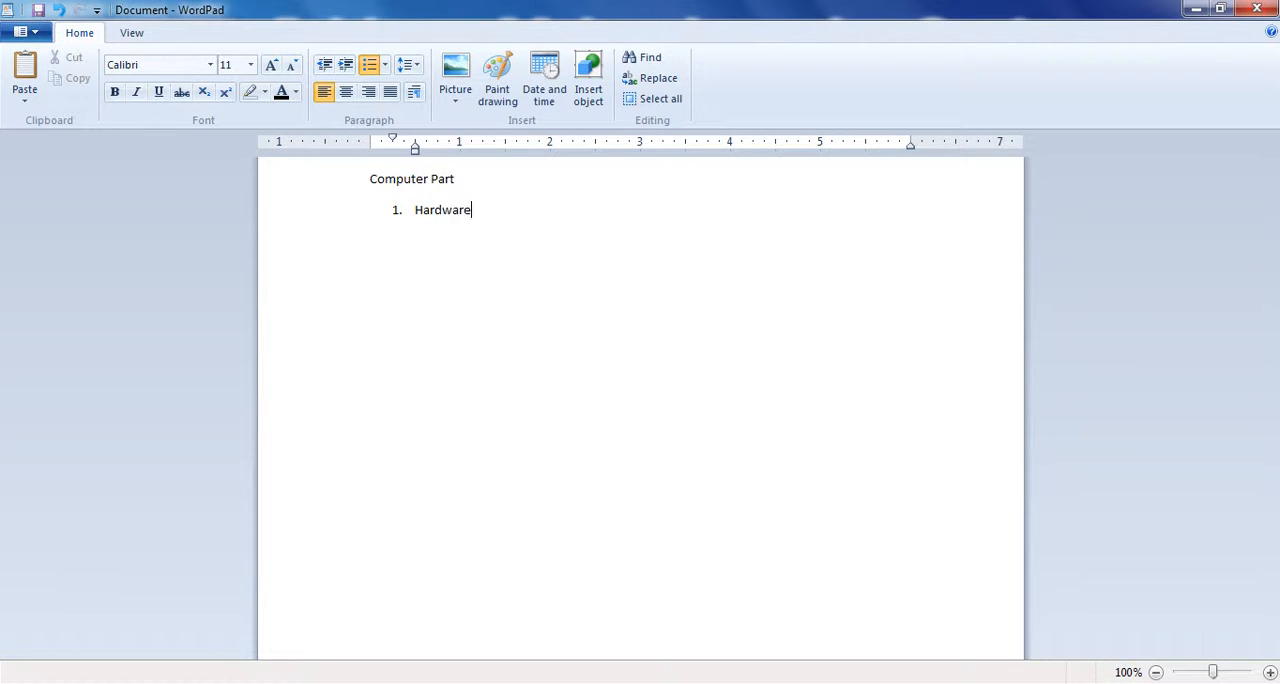
text(Sotfware)
- Remove the numbering from the "Sotfware" item and apply the round bullet style to it
click(385, 64)
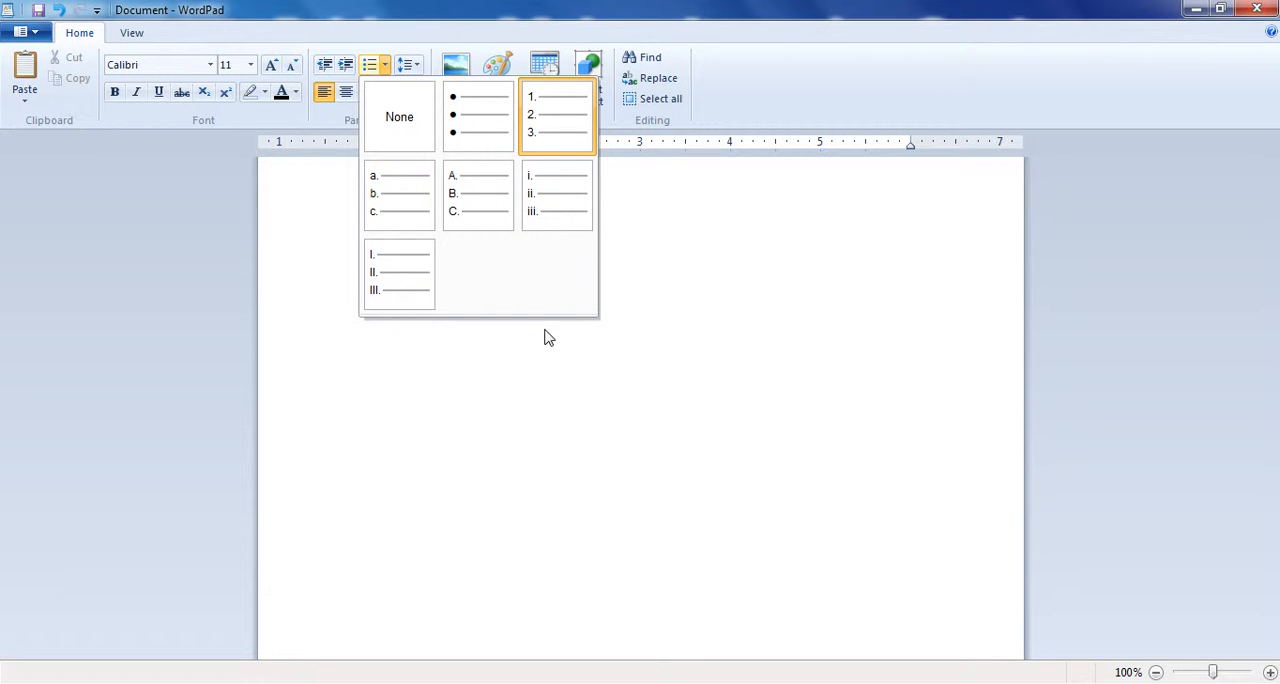
click(414, 134)
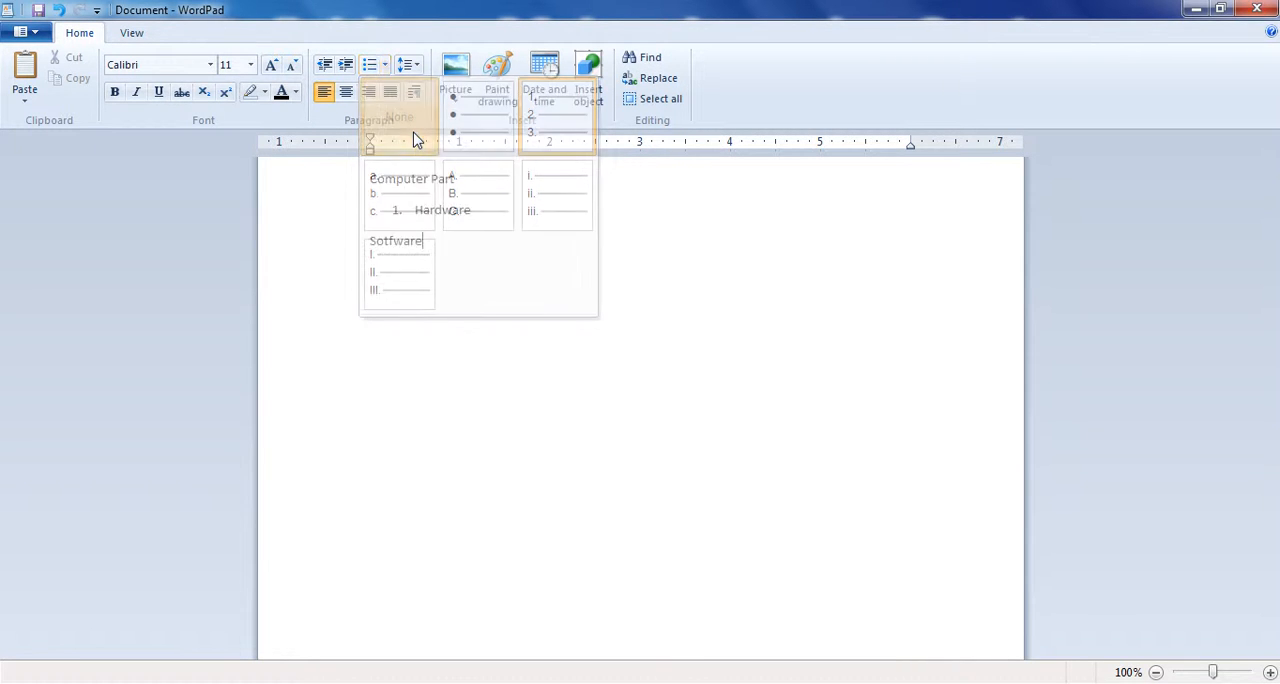
click(385, 66)
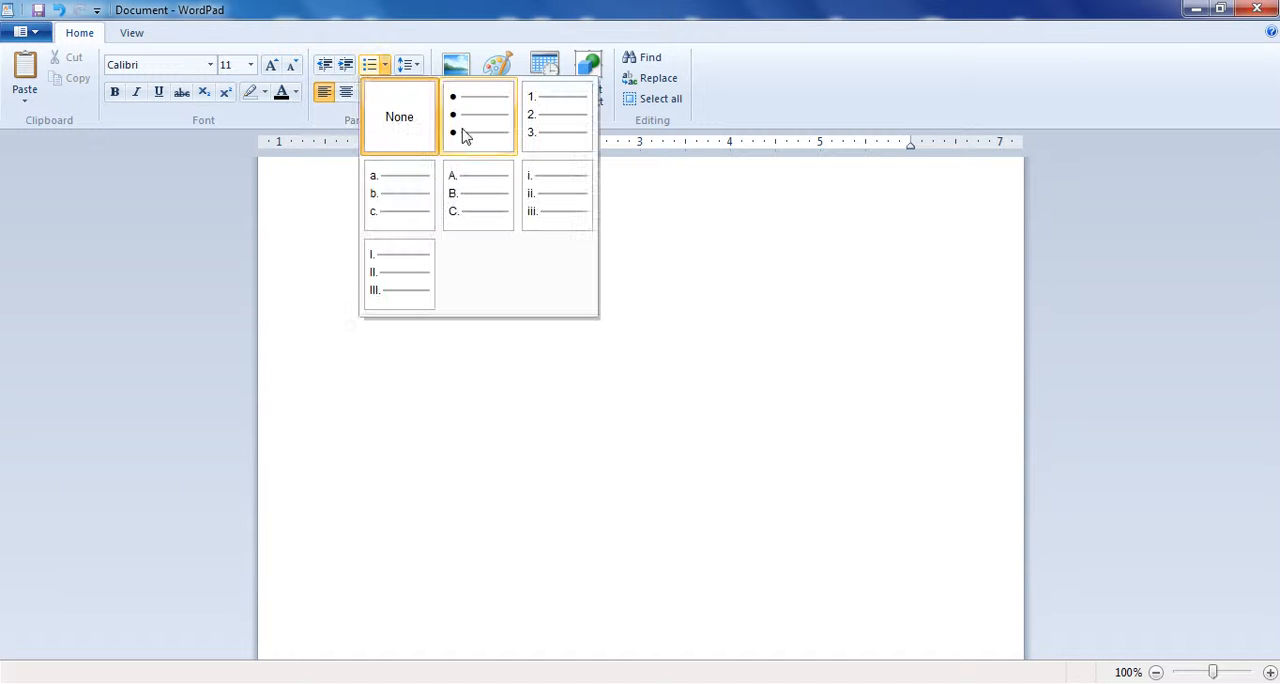
click(503, 135)
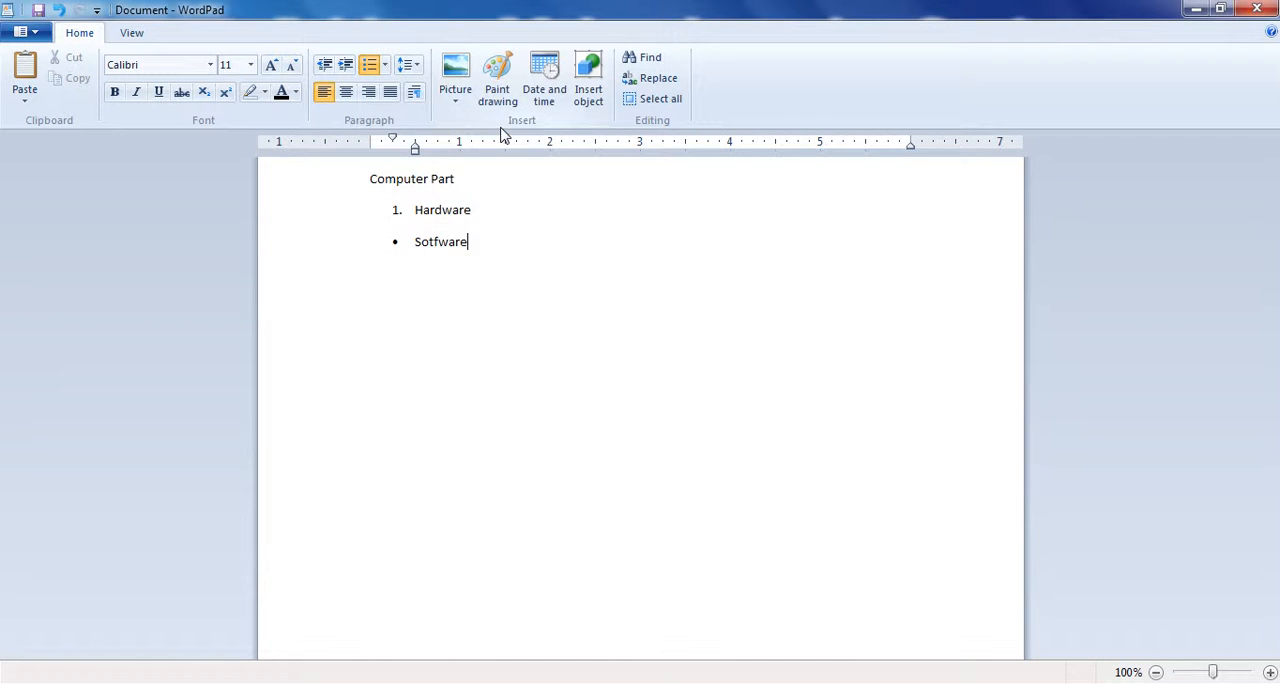
- Try the numbered and a., b., c. list styles on the "Sotfware" item and return it to 1., 2., 3. numbering
click(385, 66)
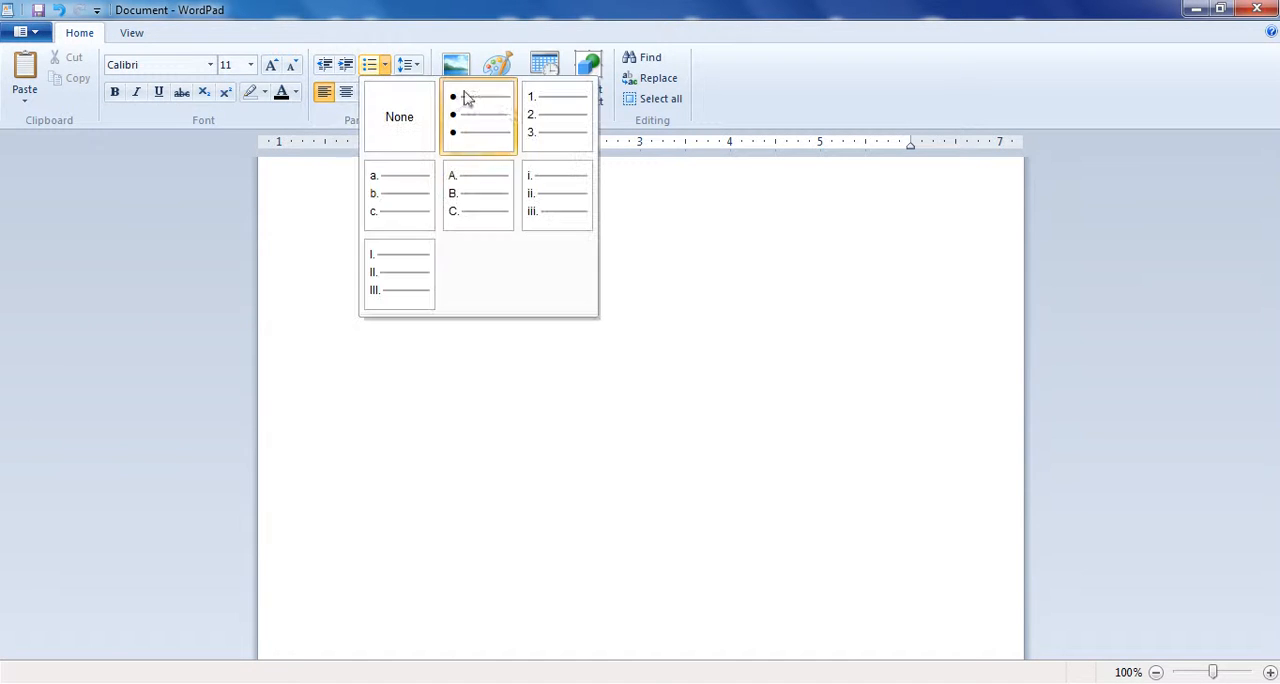
click(557, 128)
click(386, 66)
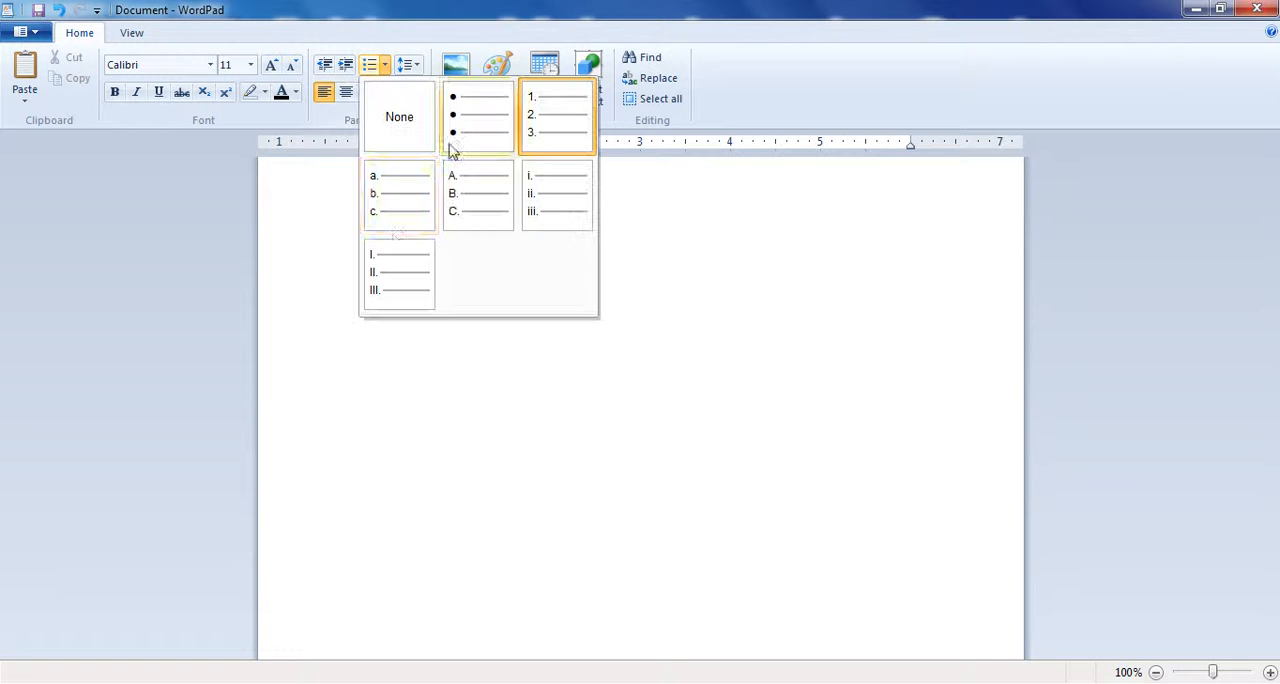
click(390, 228)
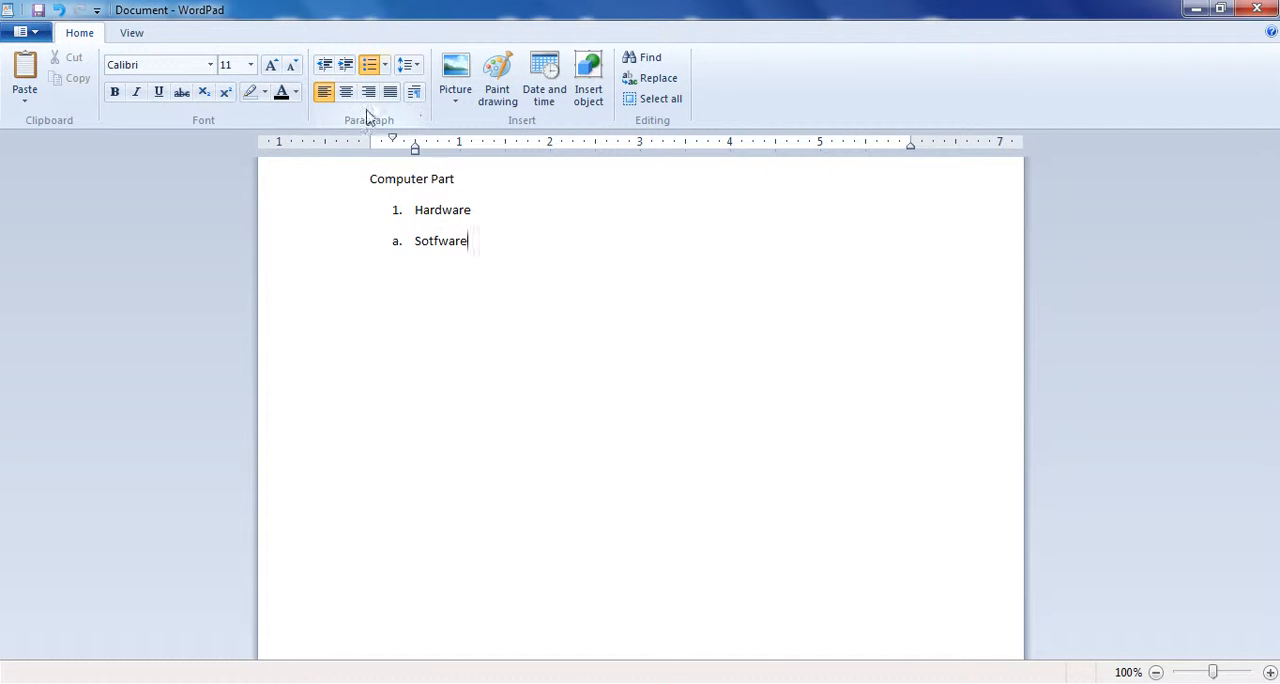
click(385, 66)
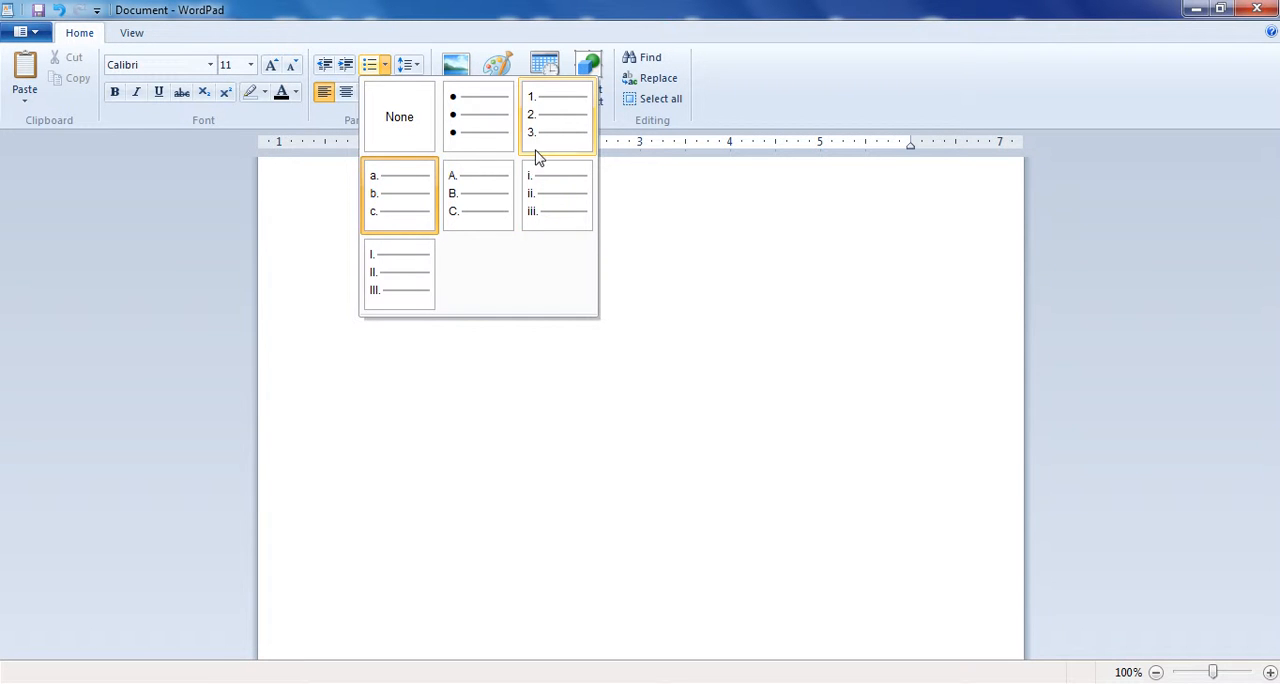
click(550, 123)
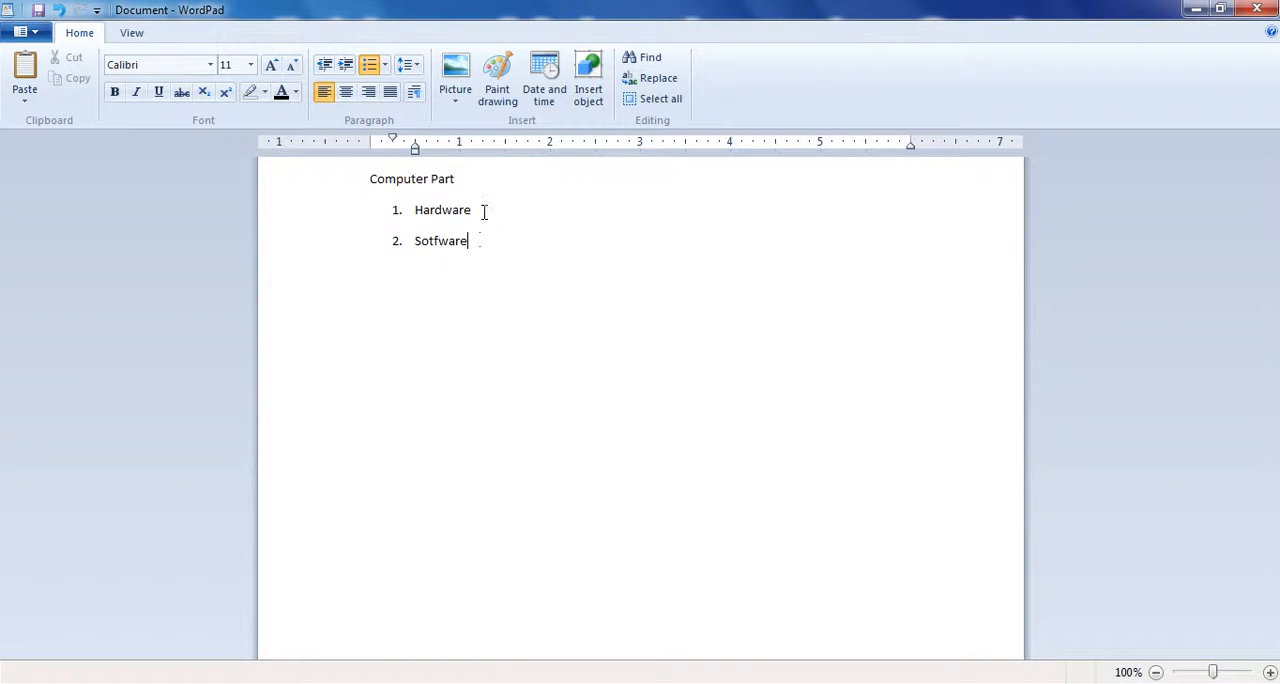
- Insert a blank, indented list item between "Hardware" and "Sotfware" and remove it again
key(Return)
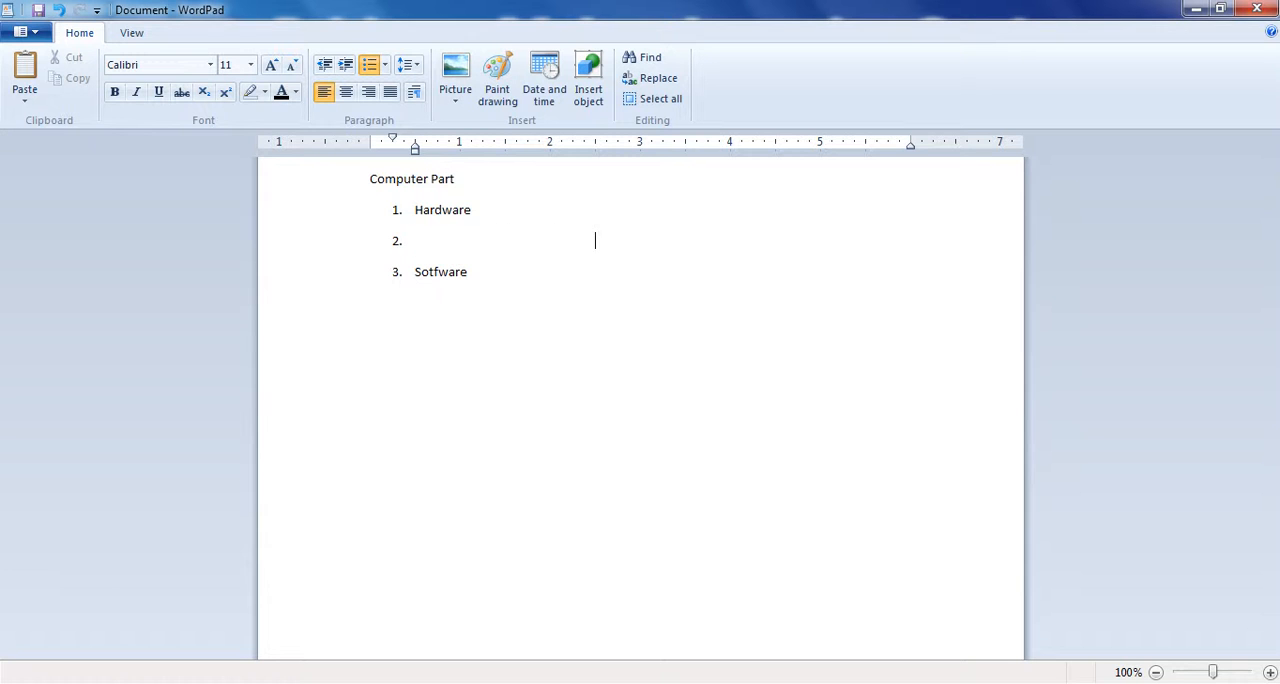
key(BackSpace)
key(BackSpace)
key(BackSpace)
key(BackSpace)
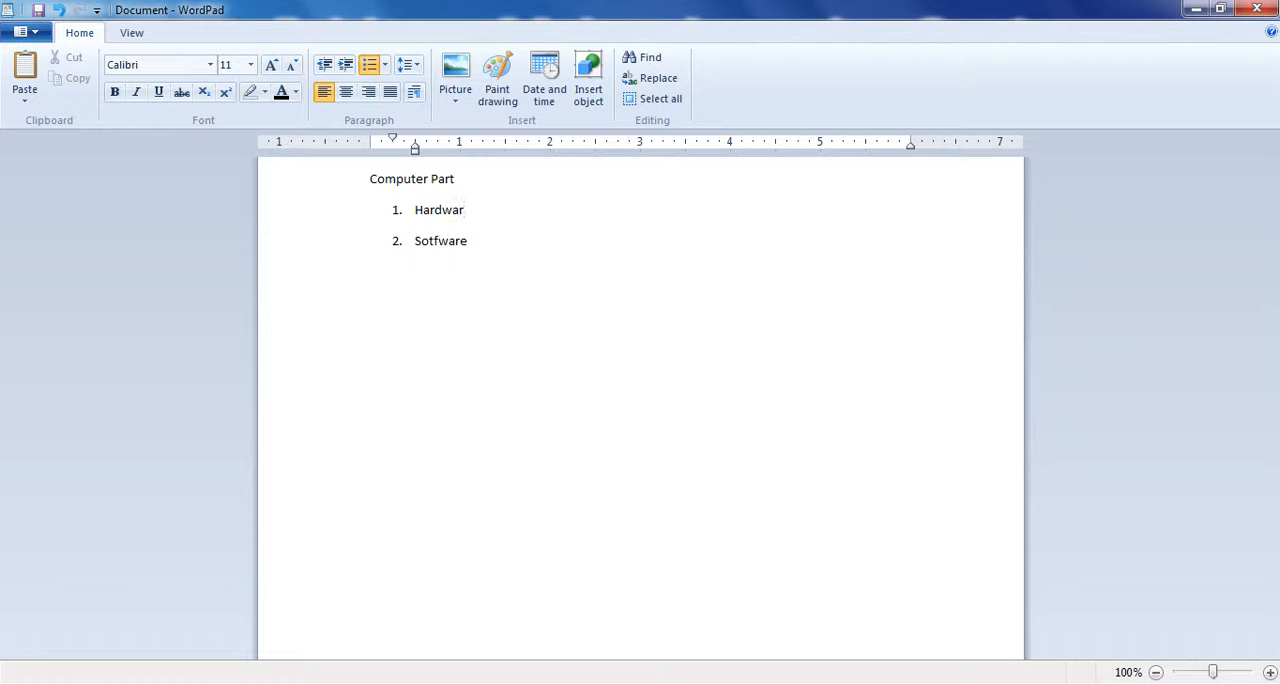
- Delete the heading and all list items from the document, and view the line spacing options
key(Return)
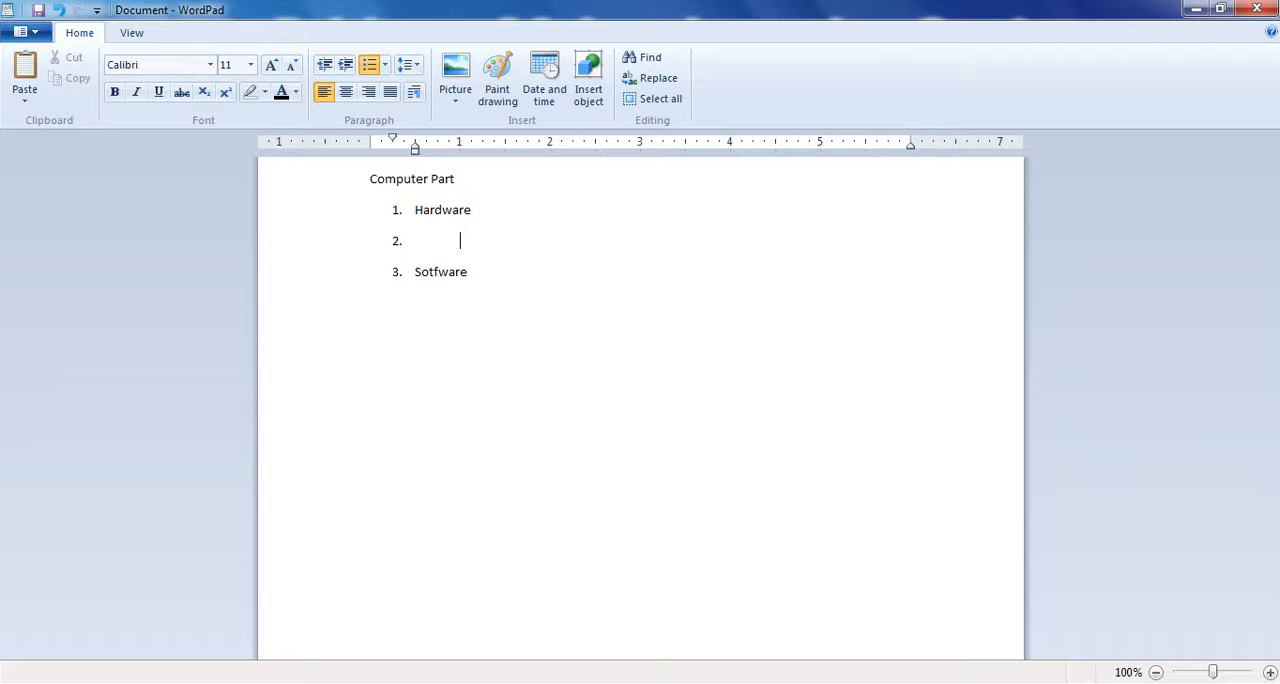
key(BackSpace)
key(BackSpace)
key(BackSpace)
key(BackSpace)
key(BackSpace)
key(BackSpace)
key(BackSpace)
key(BackSpace)
key(BackSpace)
key(BackSpace)
key(BackSpace)
key(BackSpace)
key(BackSpace)
key(BackSpace)
key(BackSpace)
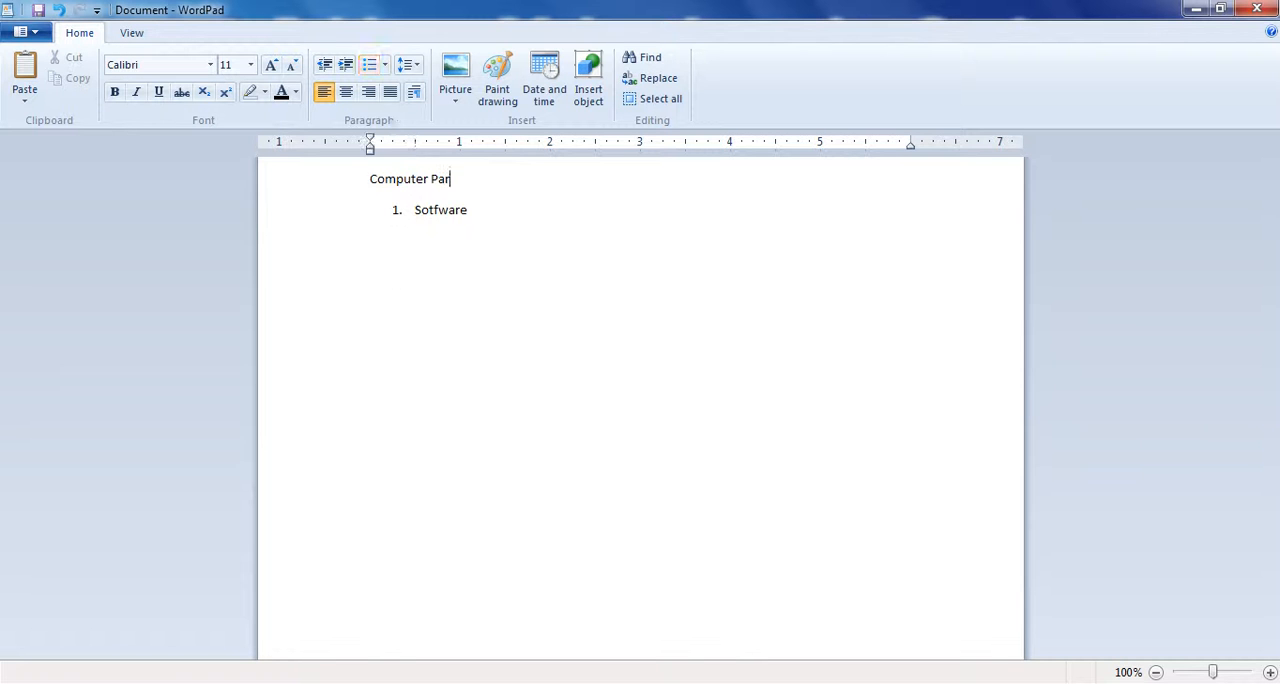
key(ctrl+a)
key(BackSpace)
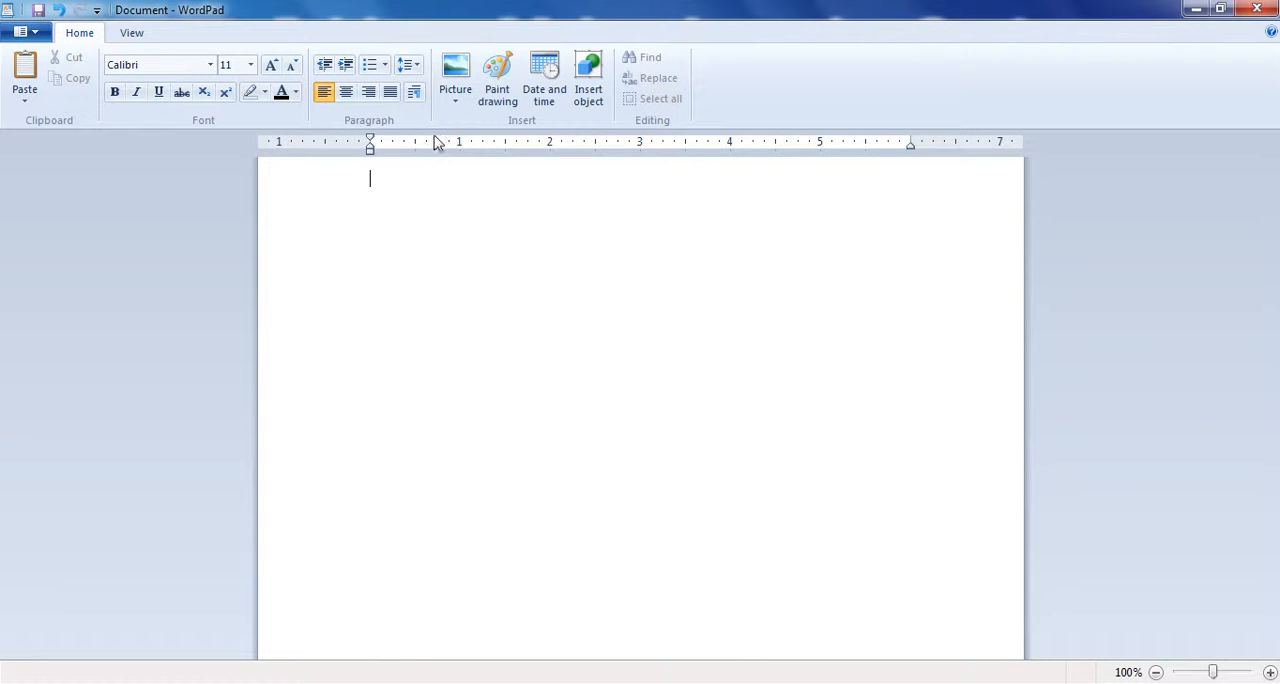
click(414, 72)
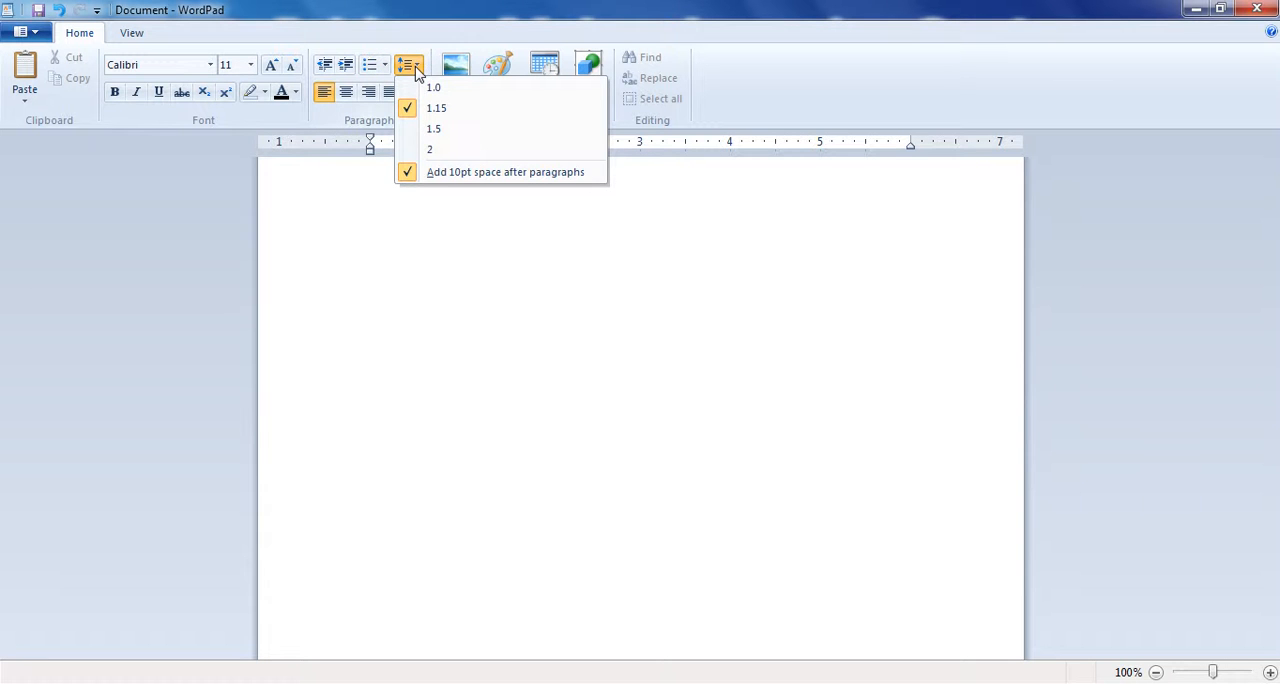
click(548, 243)
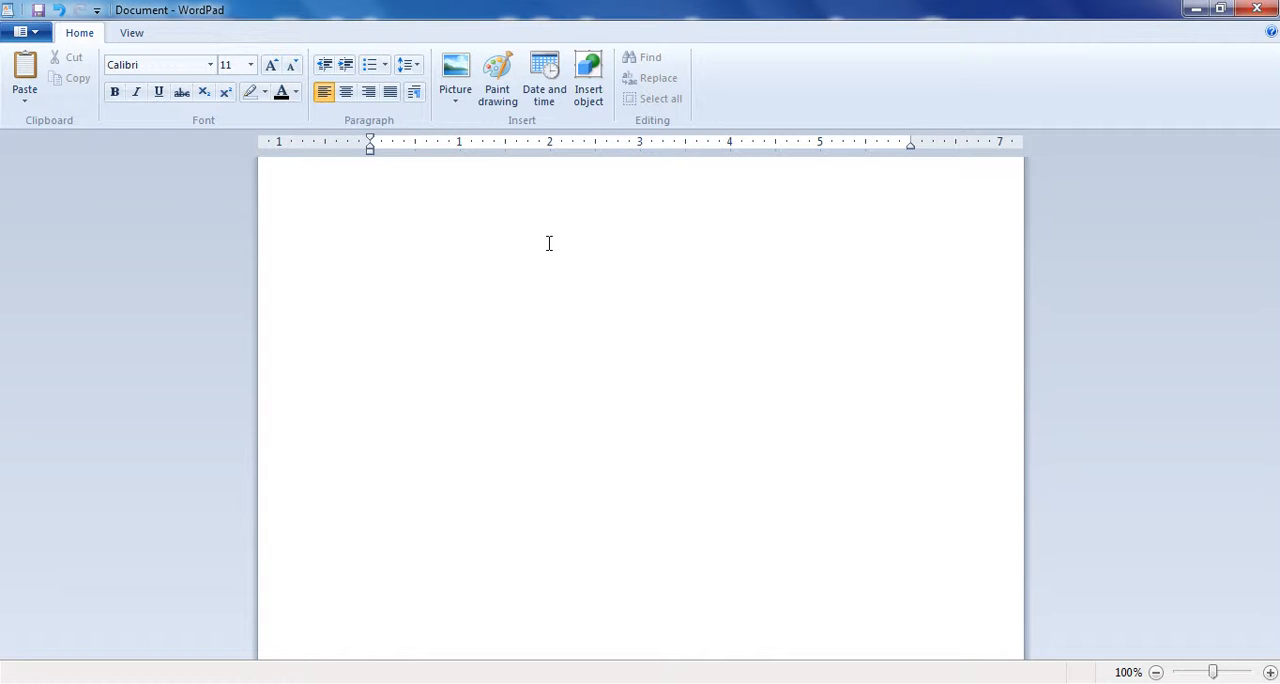
- Launch Microsoft Word with the Run command winword
key(super+r)
text(wind)
key(BackSpace)
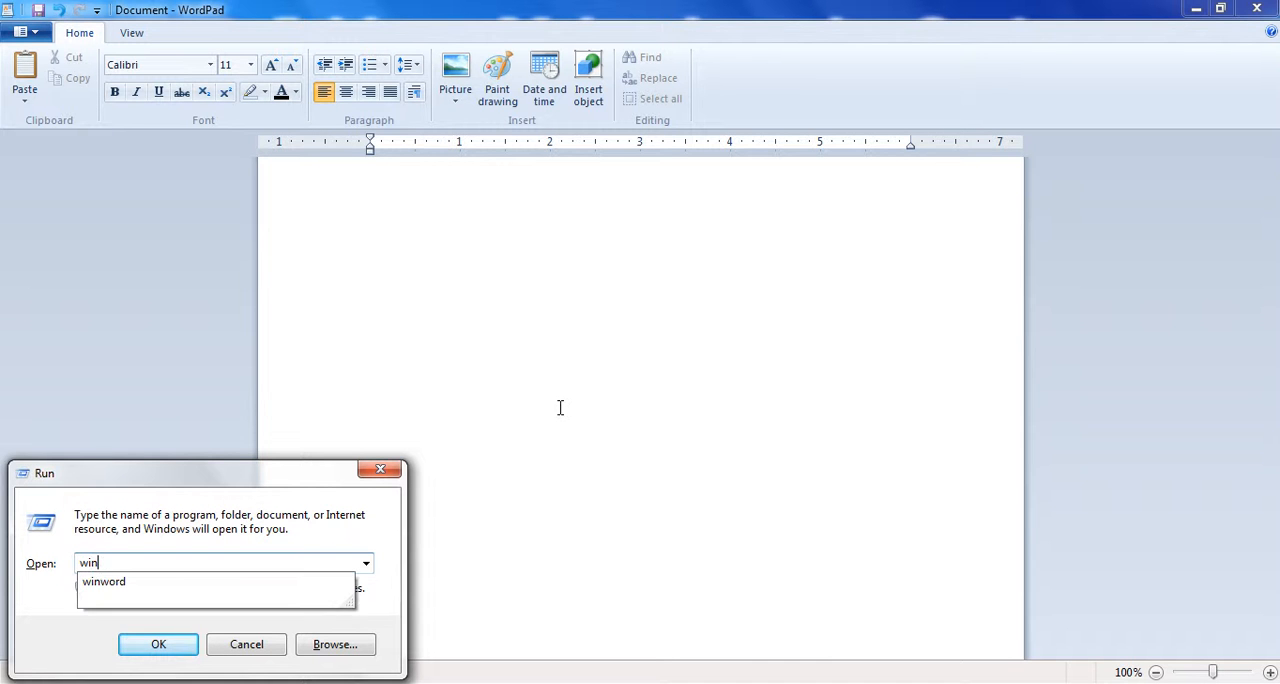
key(Down)
key(Return)
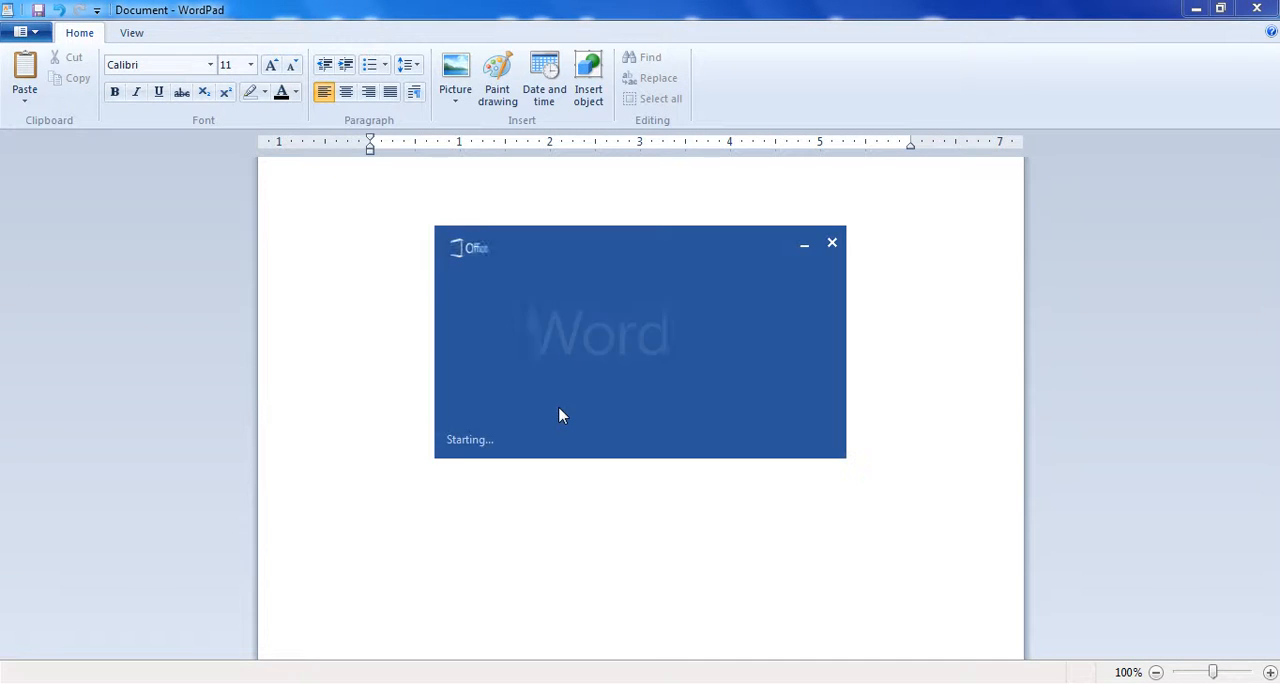
- Fill a blank Word document with sample paragraphs using the =rand function, and copy them into the empty WordPad document
key(Return)
text(=rand)
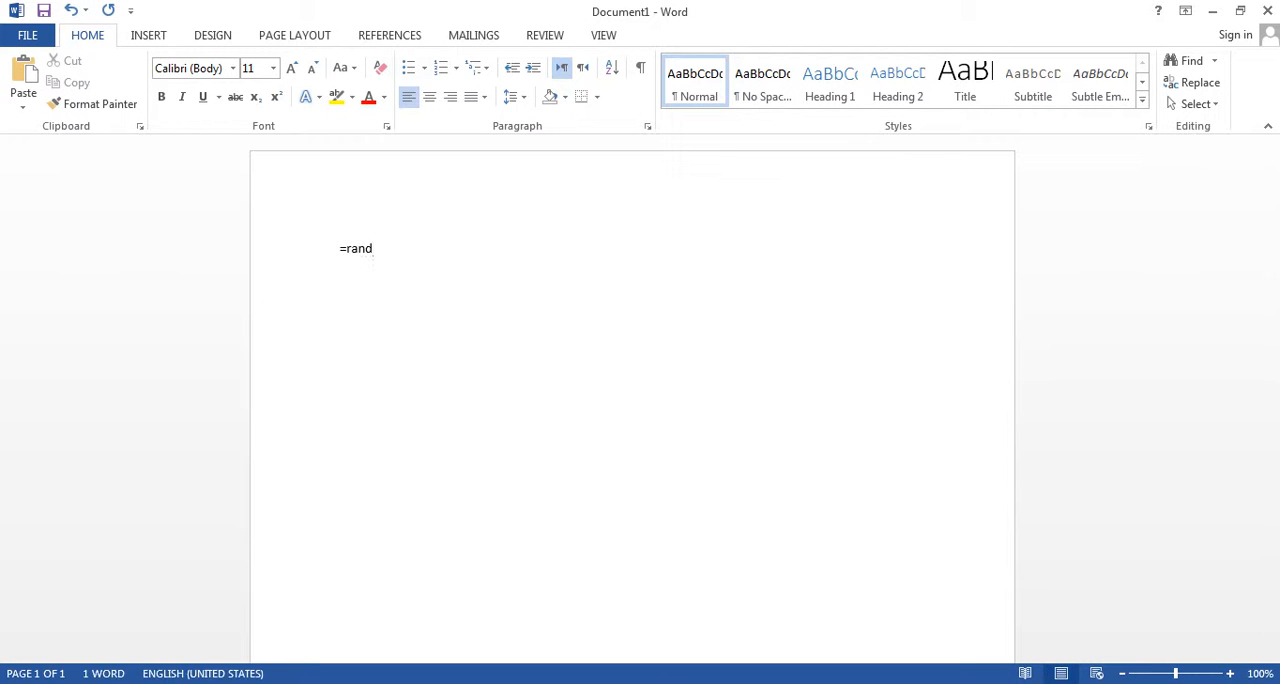
drag(552, 552, 297, 249)
key(ctrl+c)
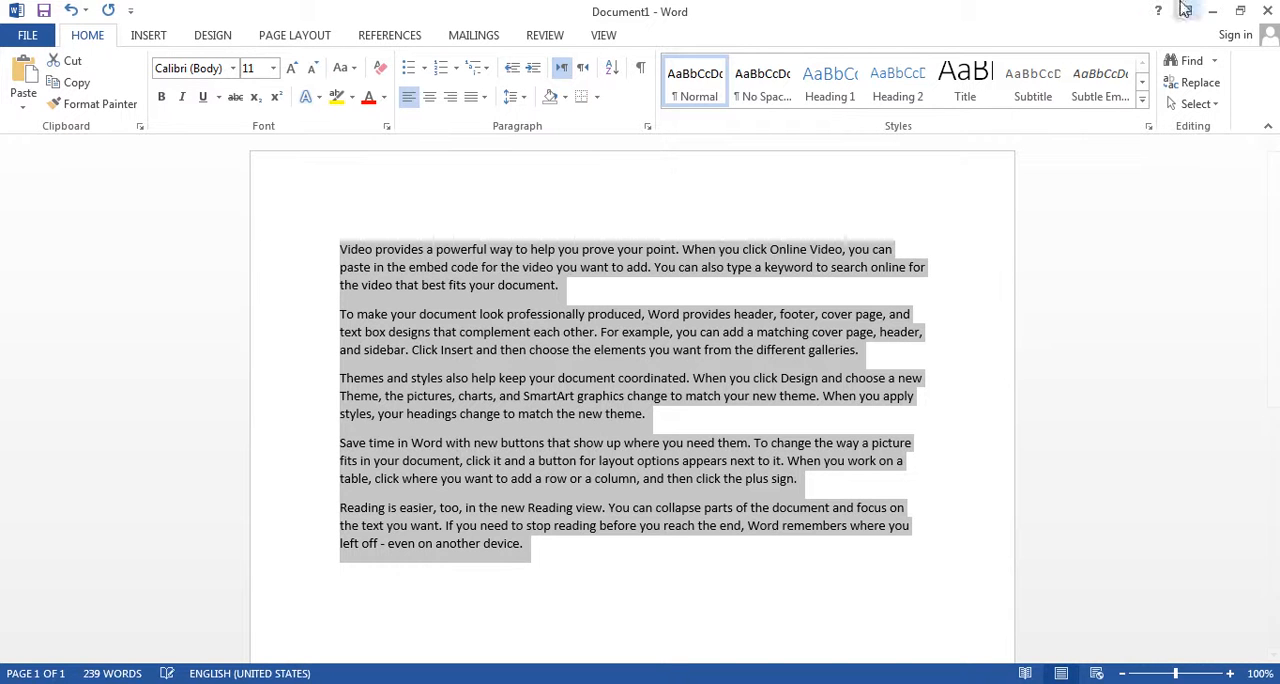
click(1214, 11)
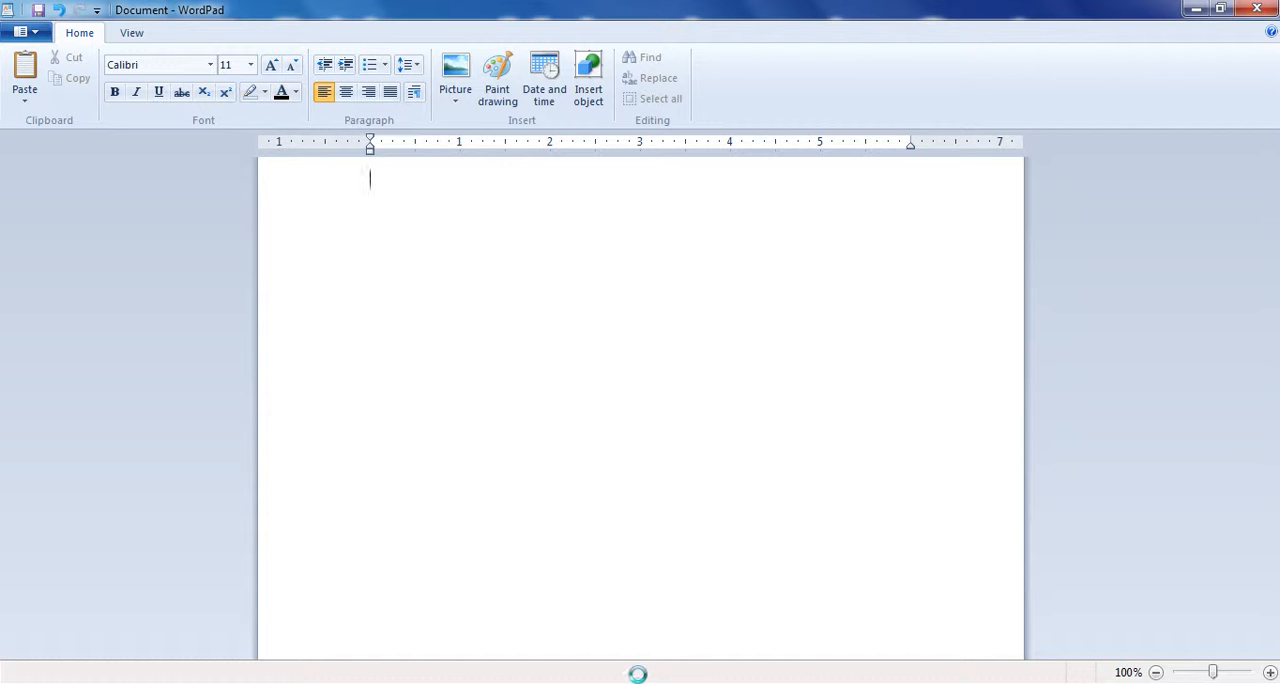
key(ctrl+v)
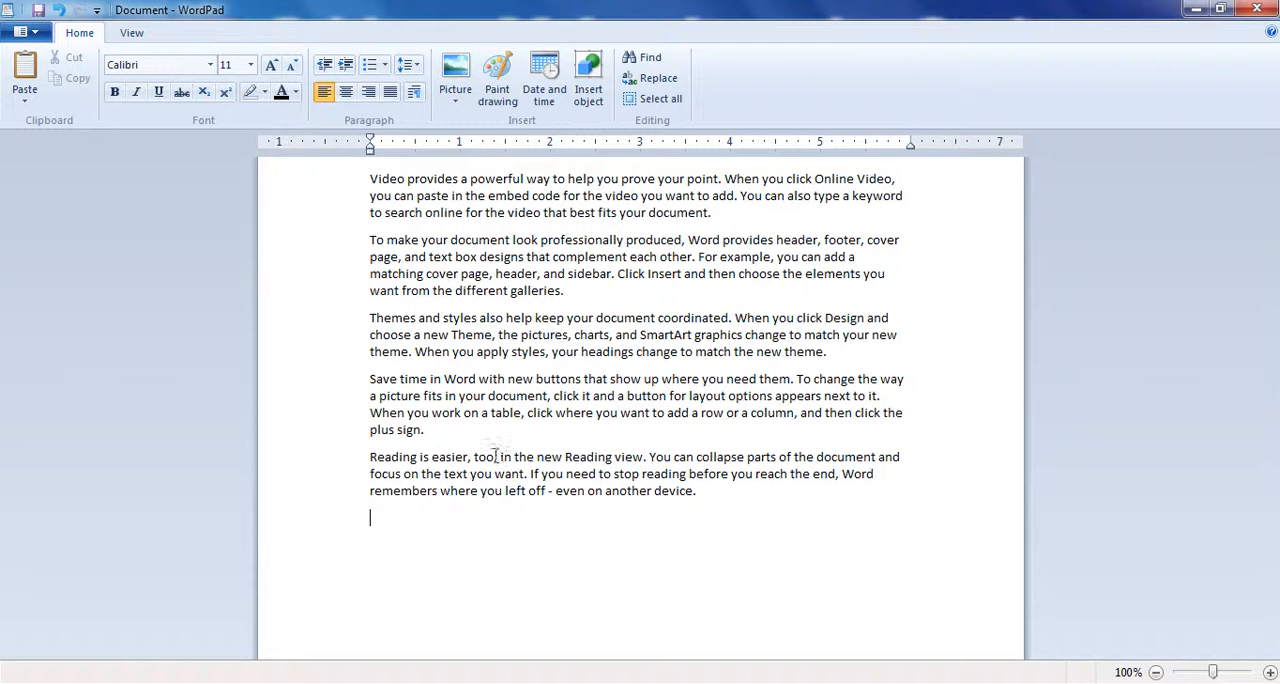
- Select all the pasted paragraphs, apply 1.0 line spacing to them and change it to 1.15
drag(717, 510, 342, 184)
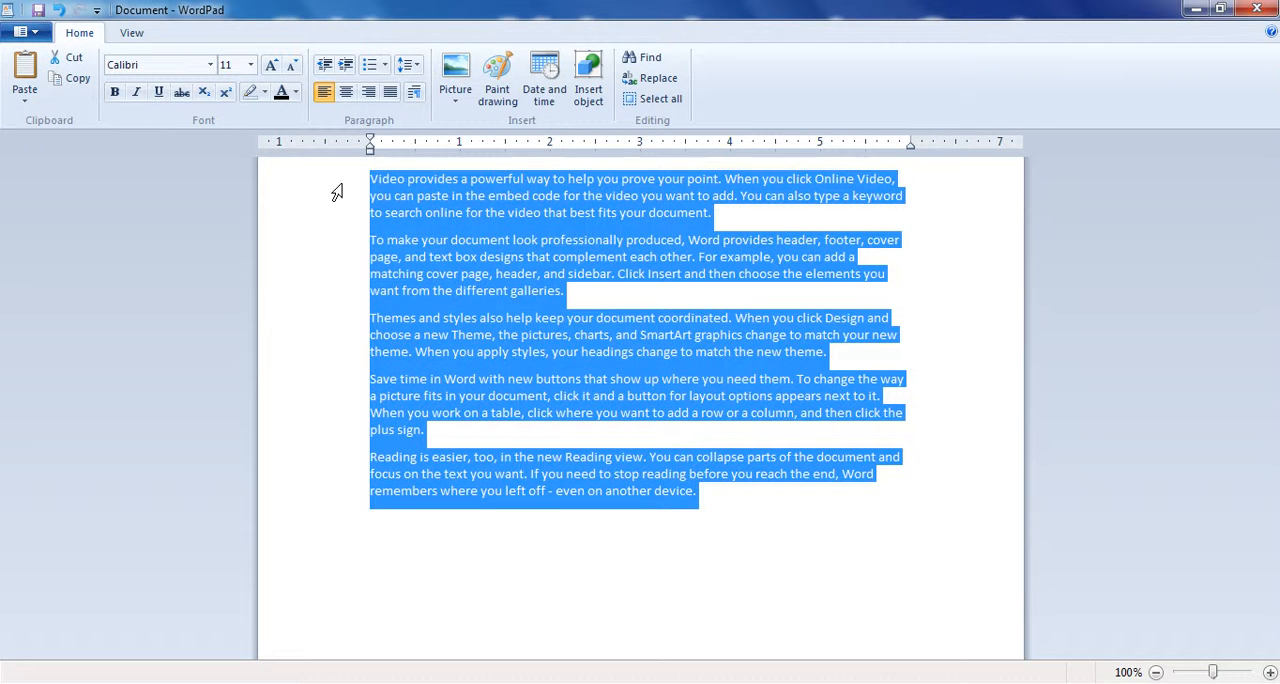
click(472, 290)
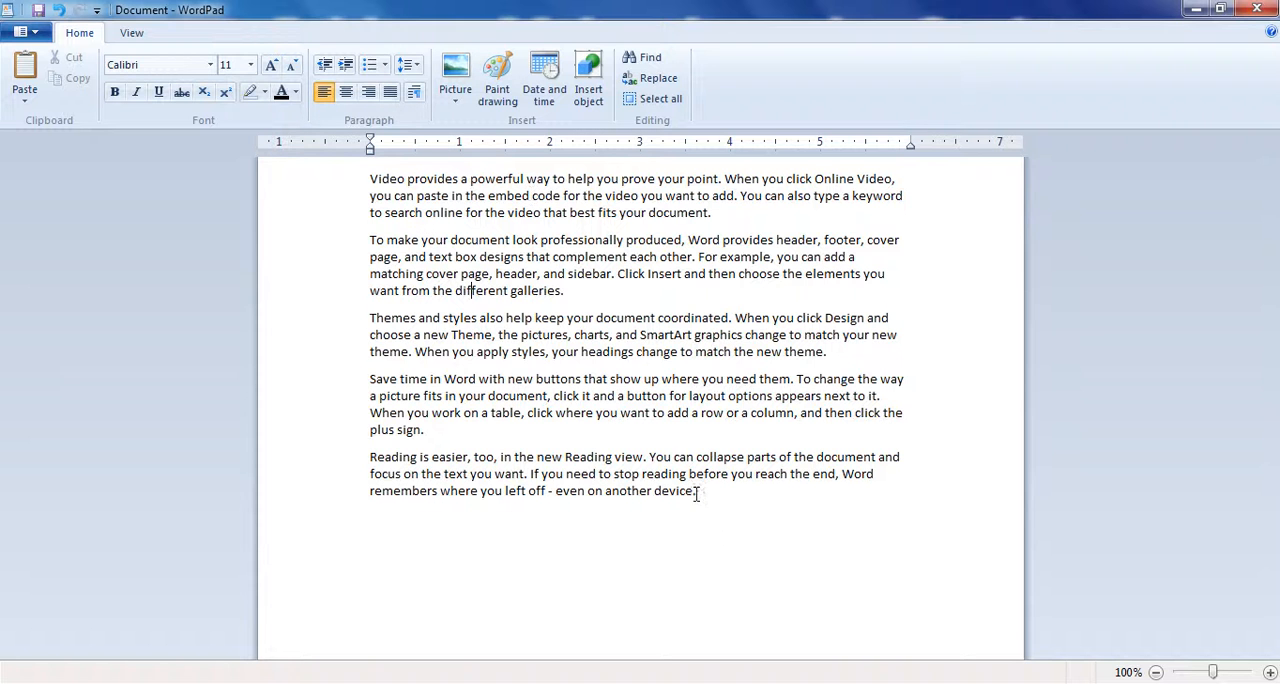
drag(703, 498, 366, 98)
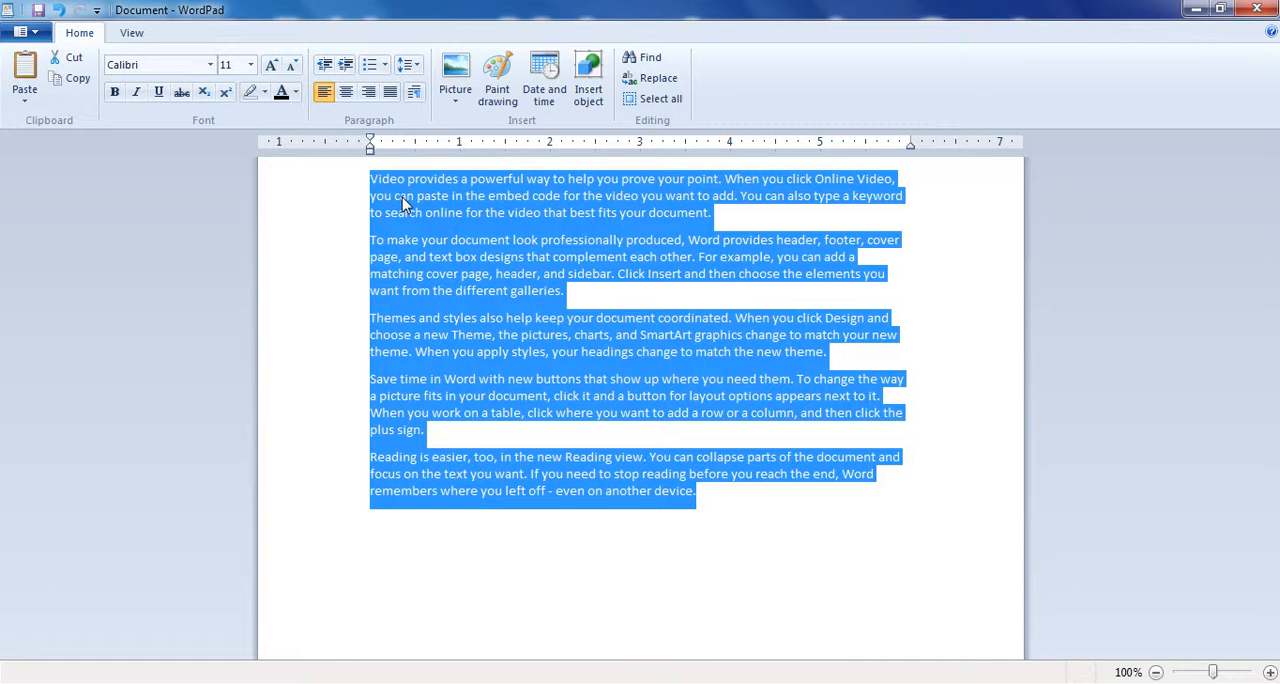
click(408, 64)
click(449, 88)
click(416, 67)
click(445, 107)
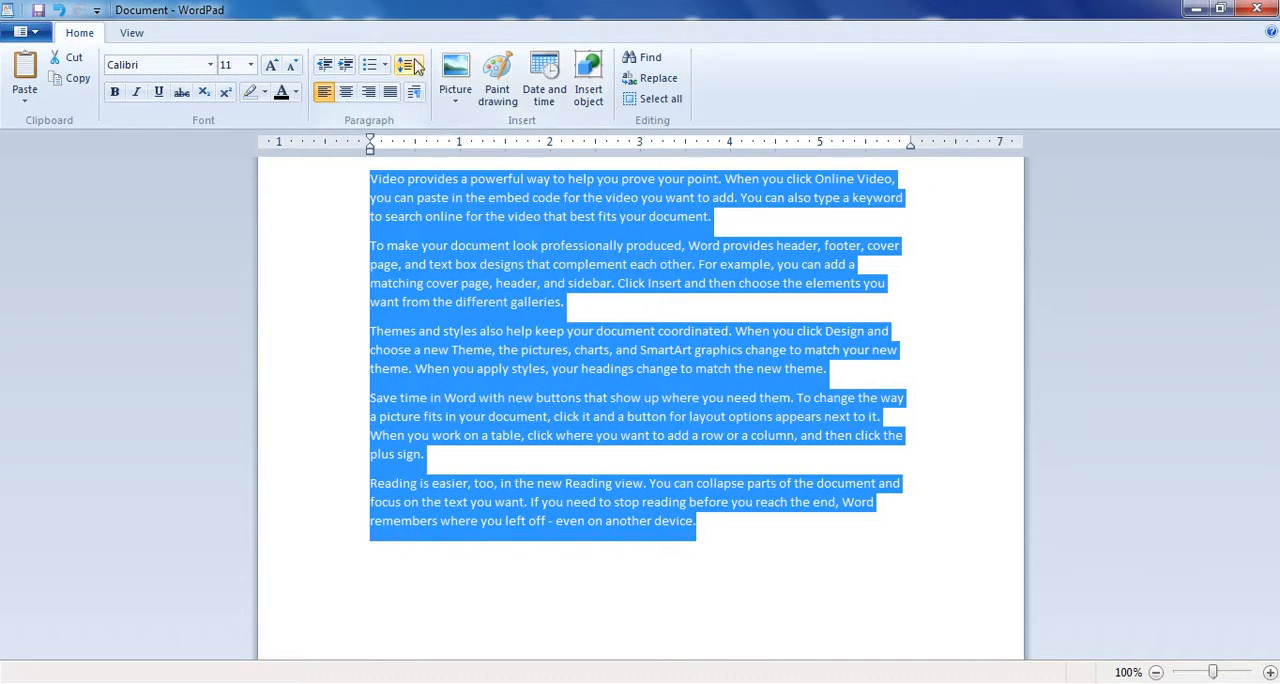
- Try line spacings of 1.5, 2 and 1.0 on the selected paragraphs
click(408, 64)
click(437, 130)
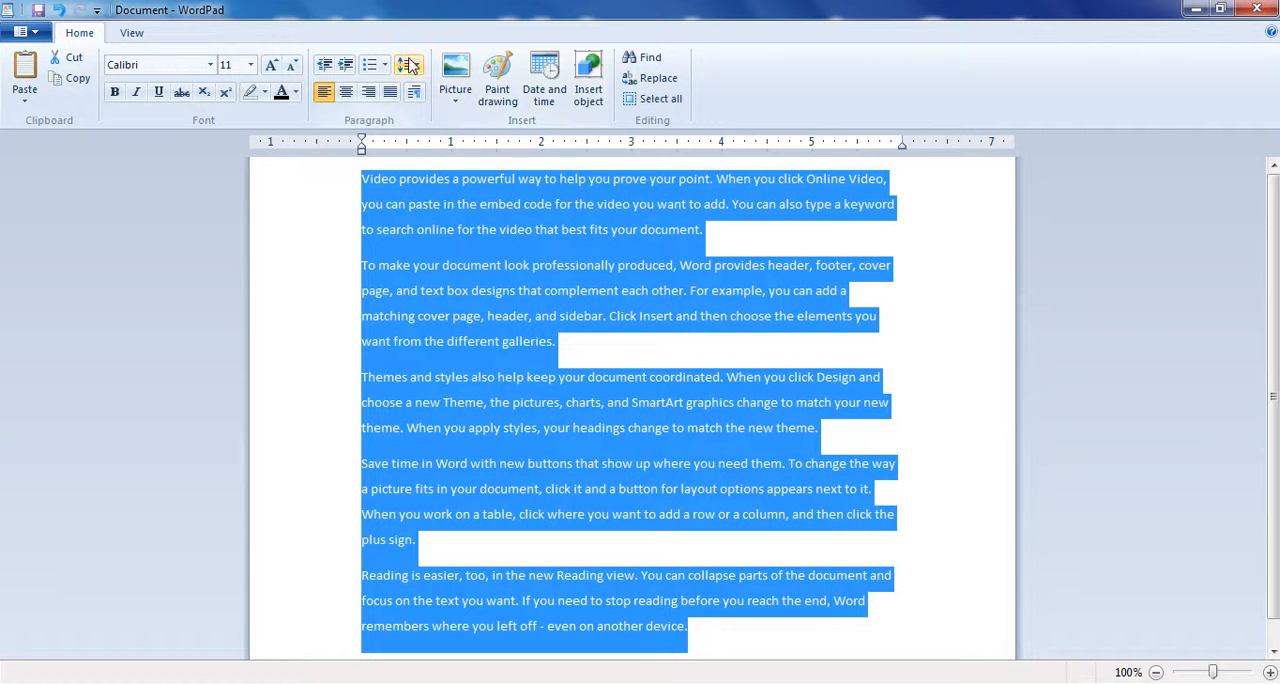
click(406, 64)
click(440, 150)
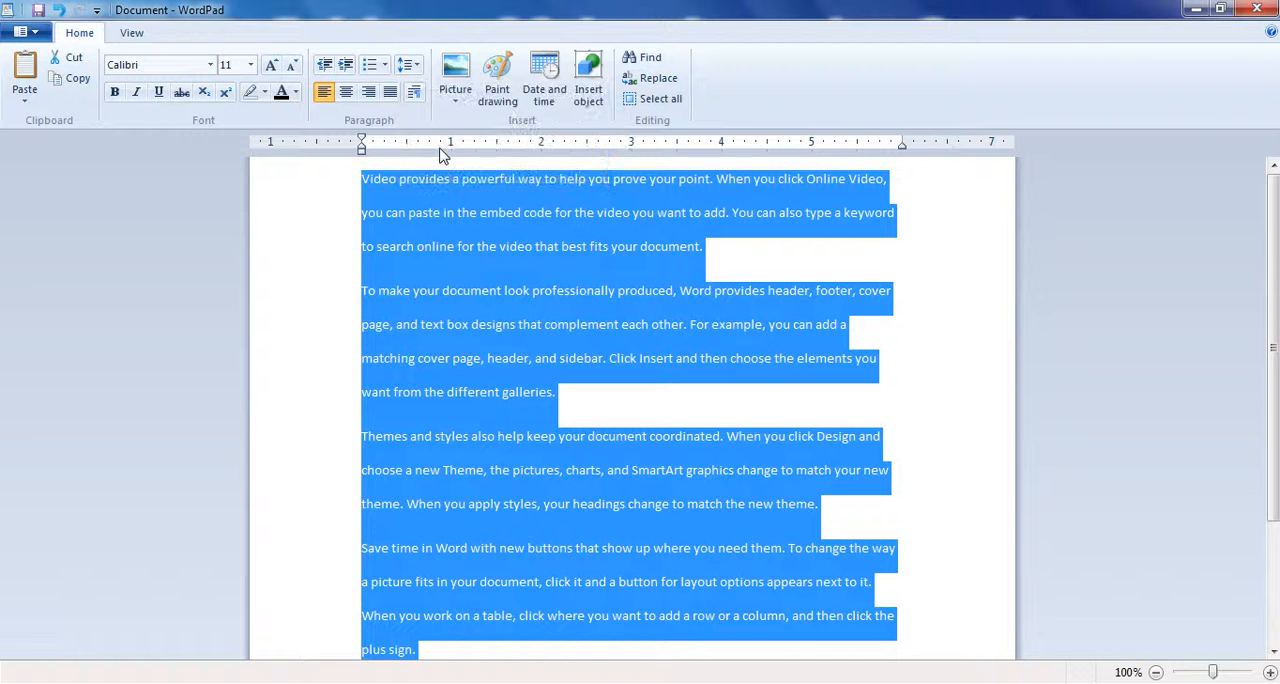
click(406, 64)
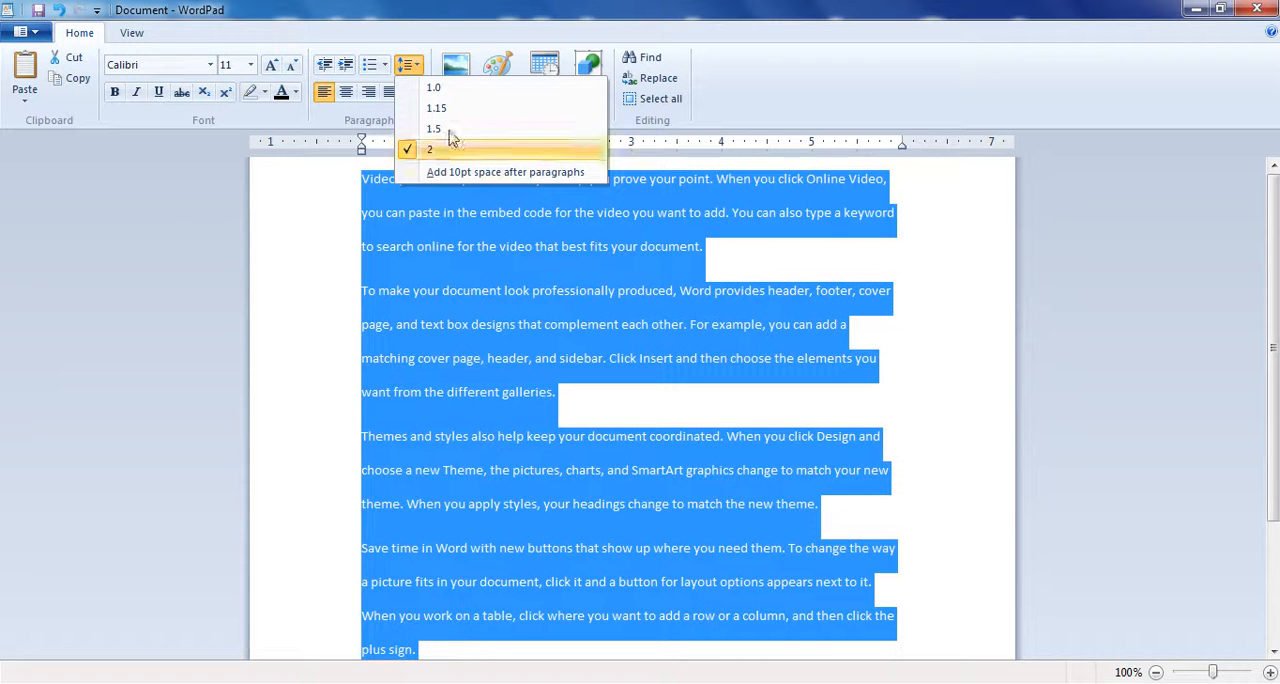
click(443, 94)
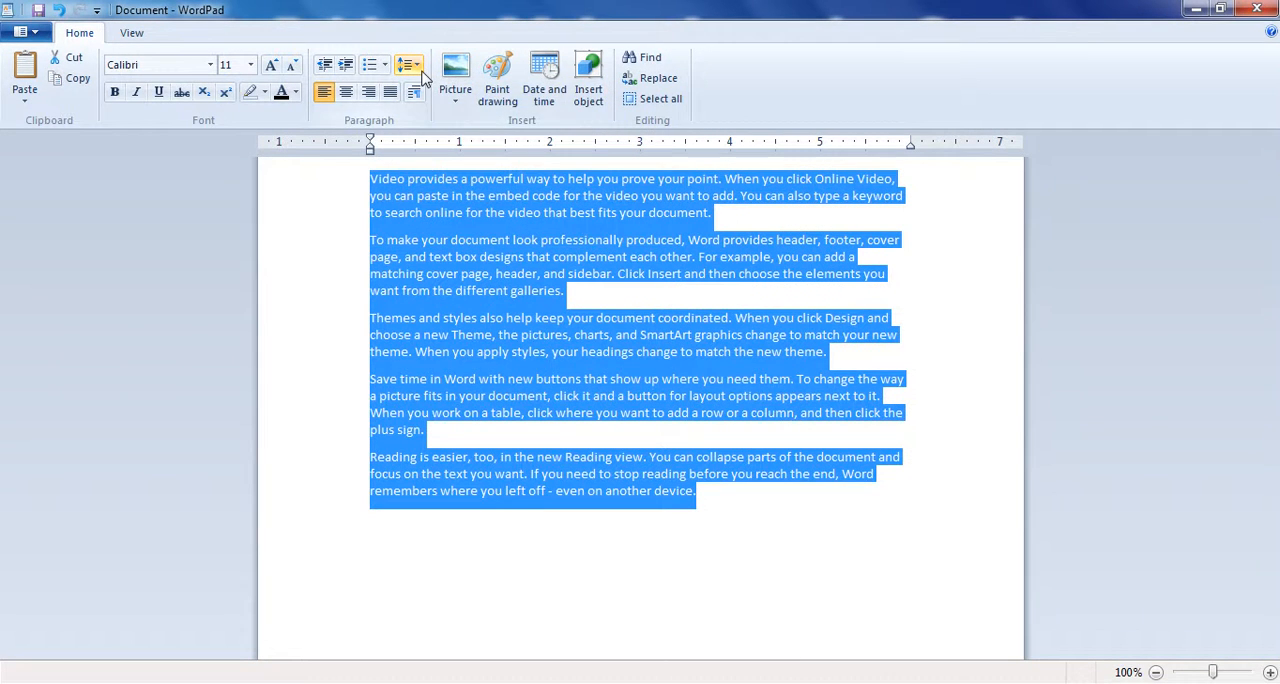
- Try 1.15 and 1.5 line spacing on the selected paragraphs and return them to 1.15
click(406, 64)
click(436, 107)
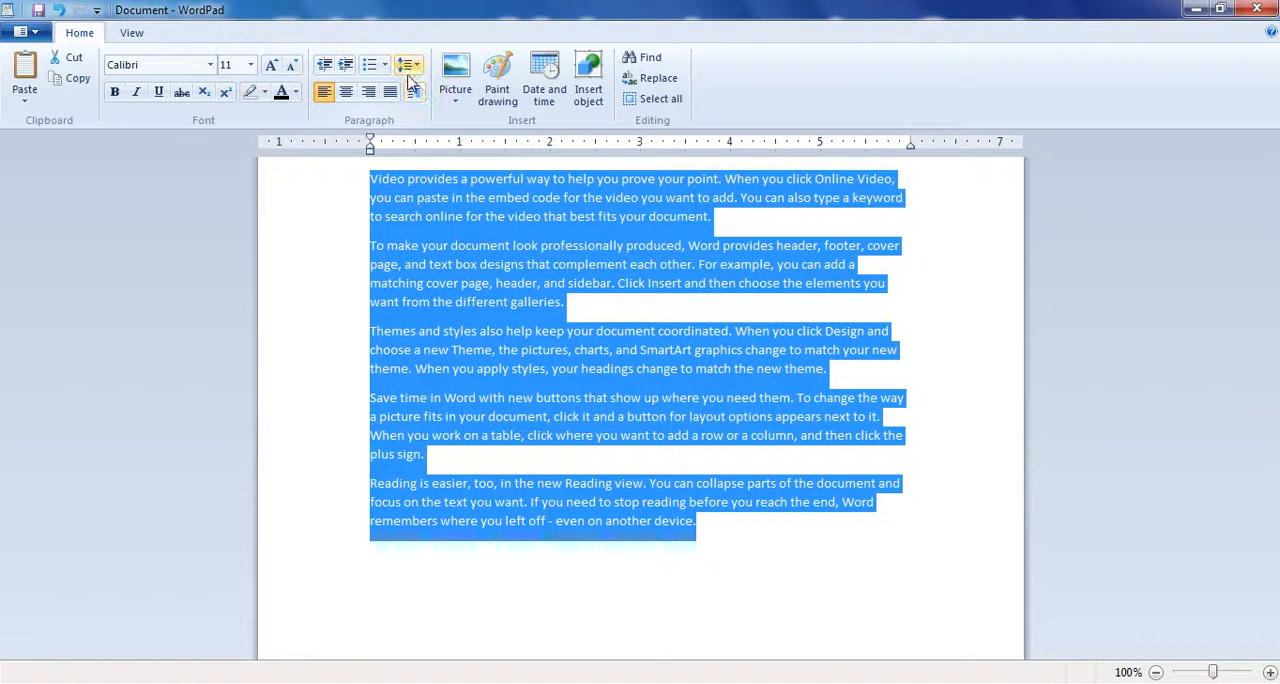
click(406, 64)
click(433, 128)
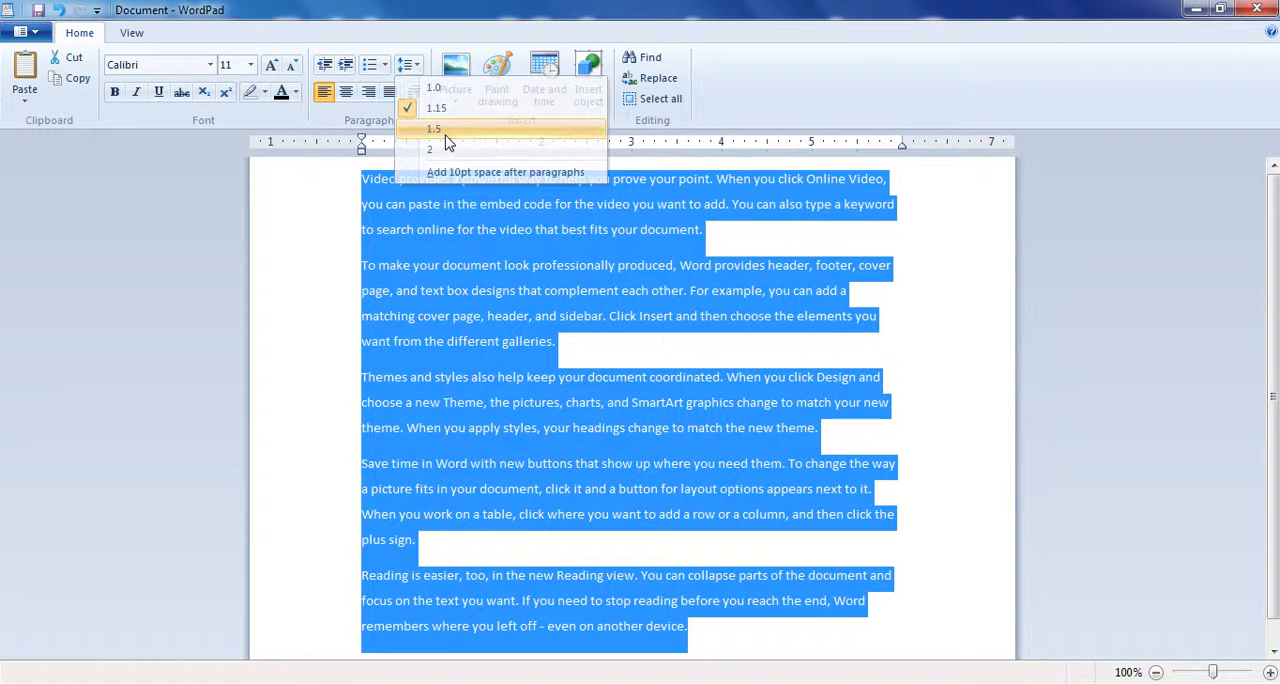
click(408, 64)
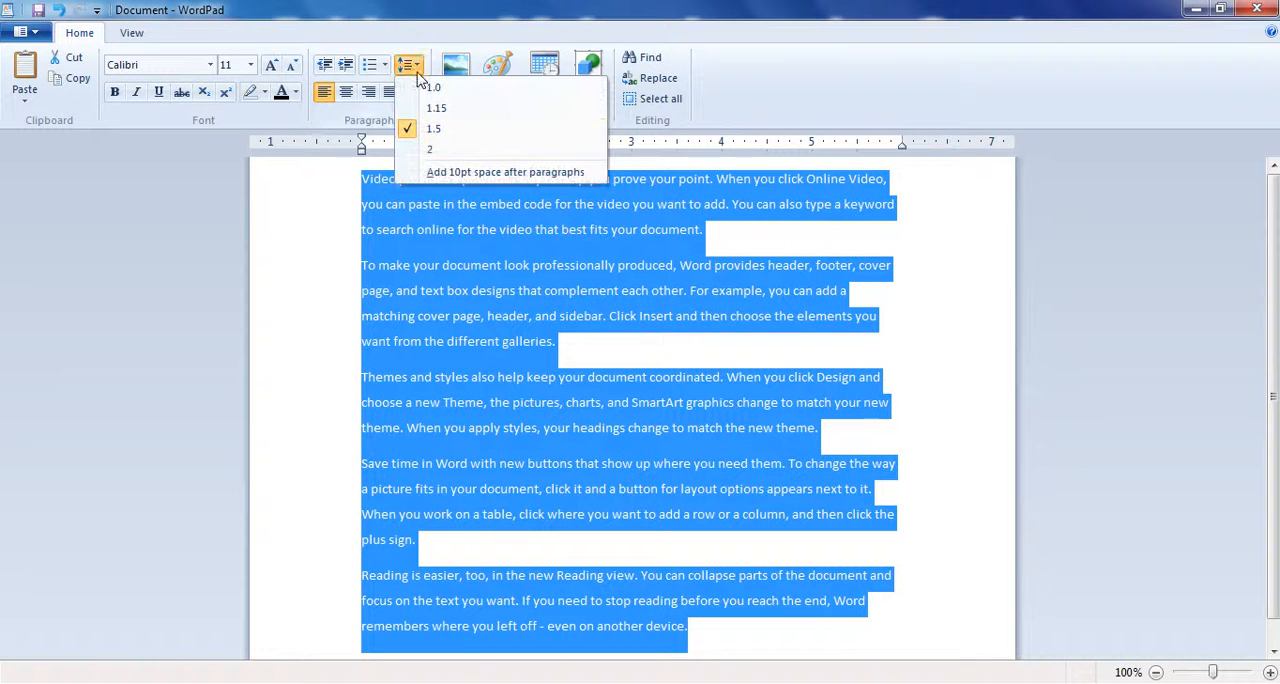
click(455, 108)
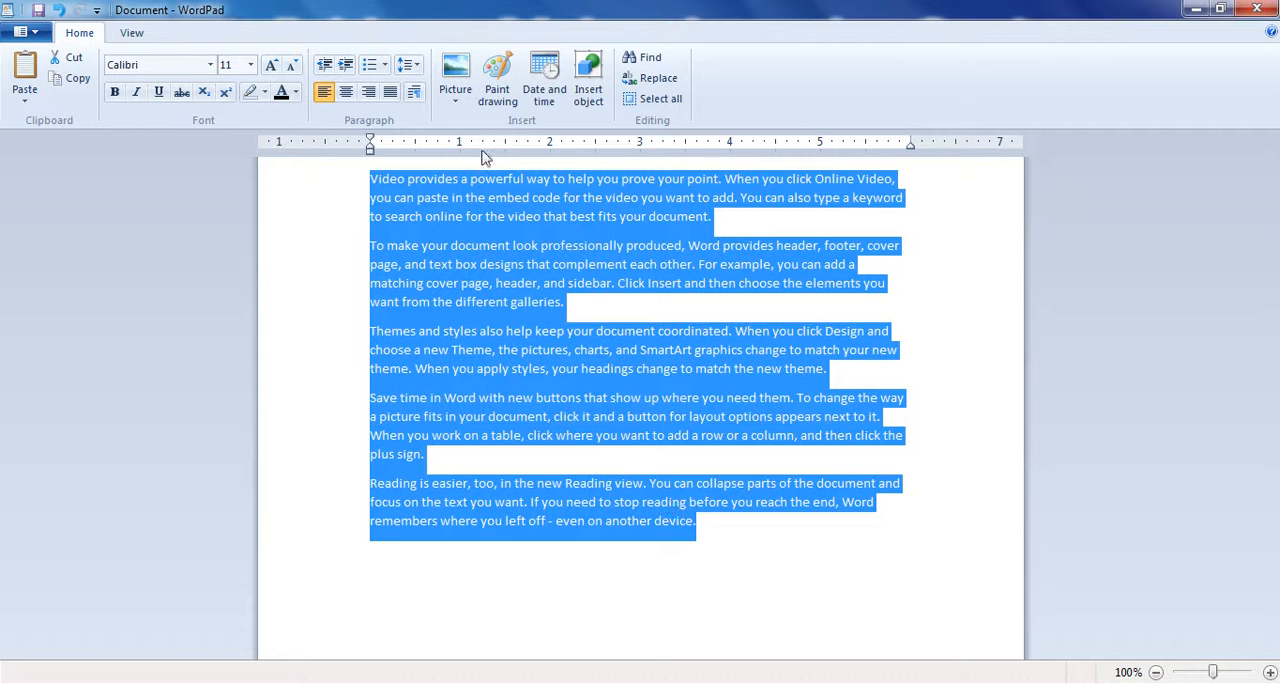
- View the option for 10pt space after paragraphs and highlight the fourth paragraph to examine the gaps around it
click(408, 64)
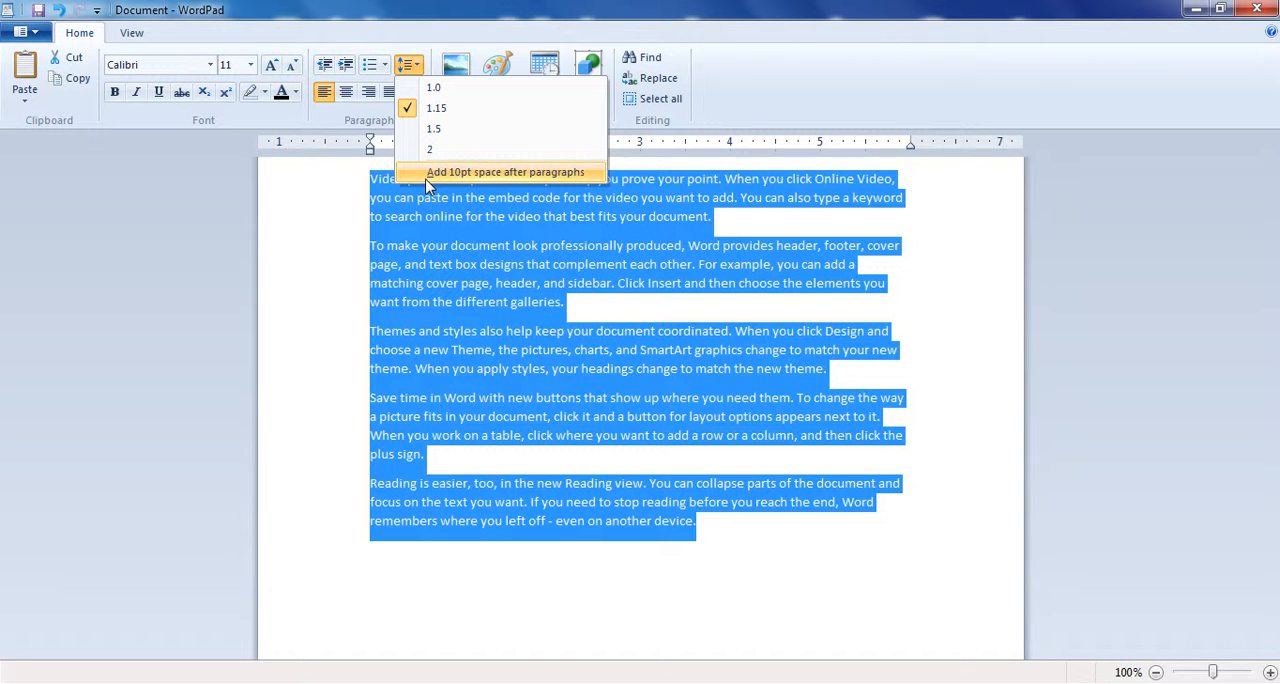
click(594, 385)
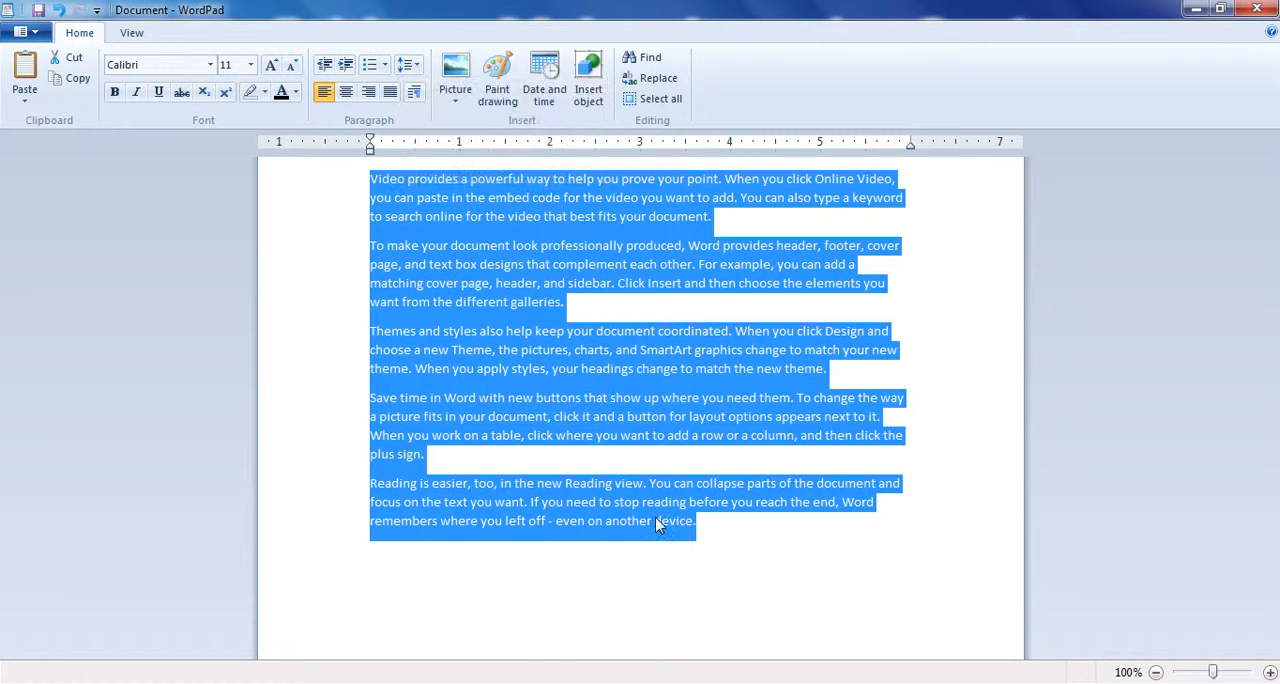
click(658, 525)
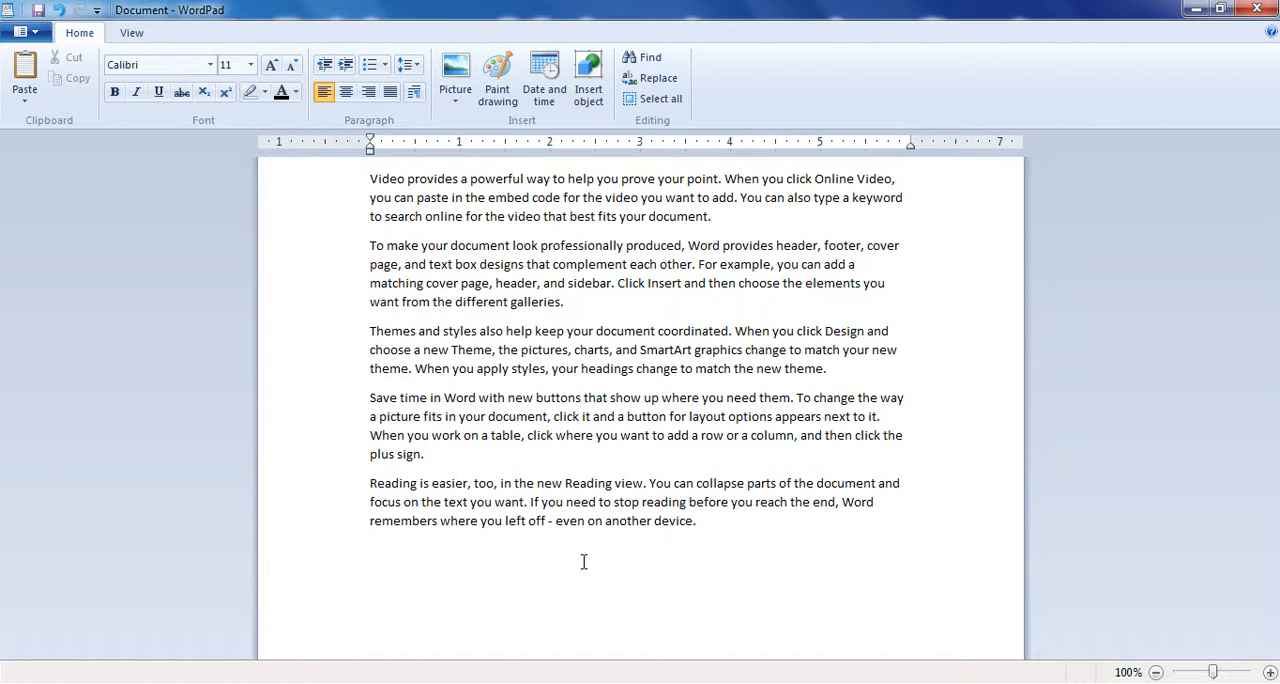
drag(425, 454, 380, 398)
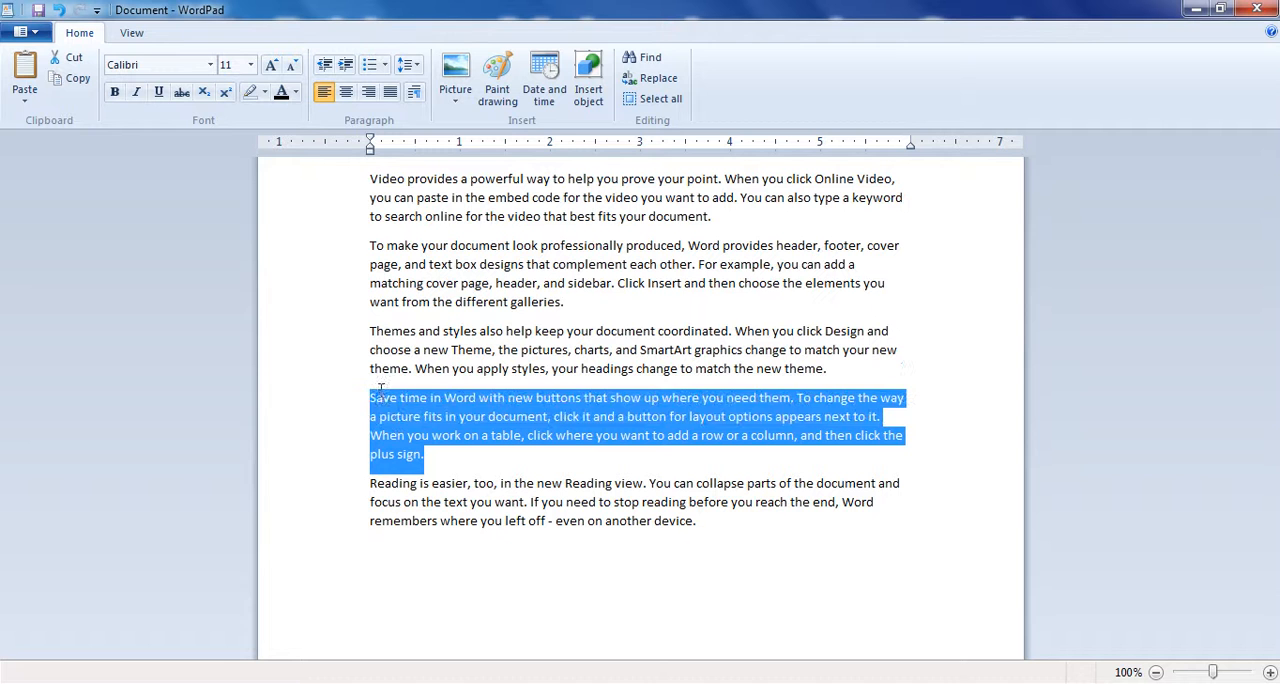
click(432, 438)
- Add a two-line filler paragraph starting "kljhklajsdf hlakjfd haslkdjfh" below the last paragraph, followed by a new paragraph "klsjafdhkjadsflklhhjafd"
click(726, 547)
text(kljhklajsdf hlakjfd)
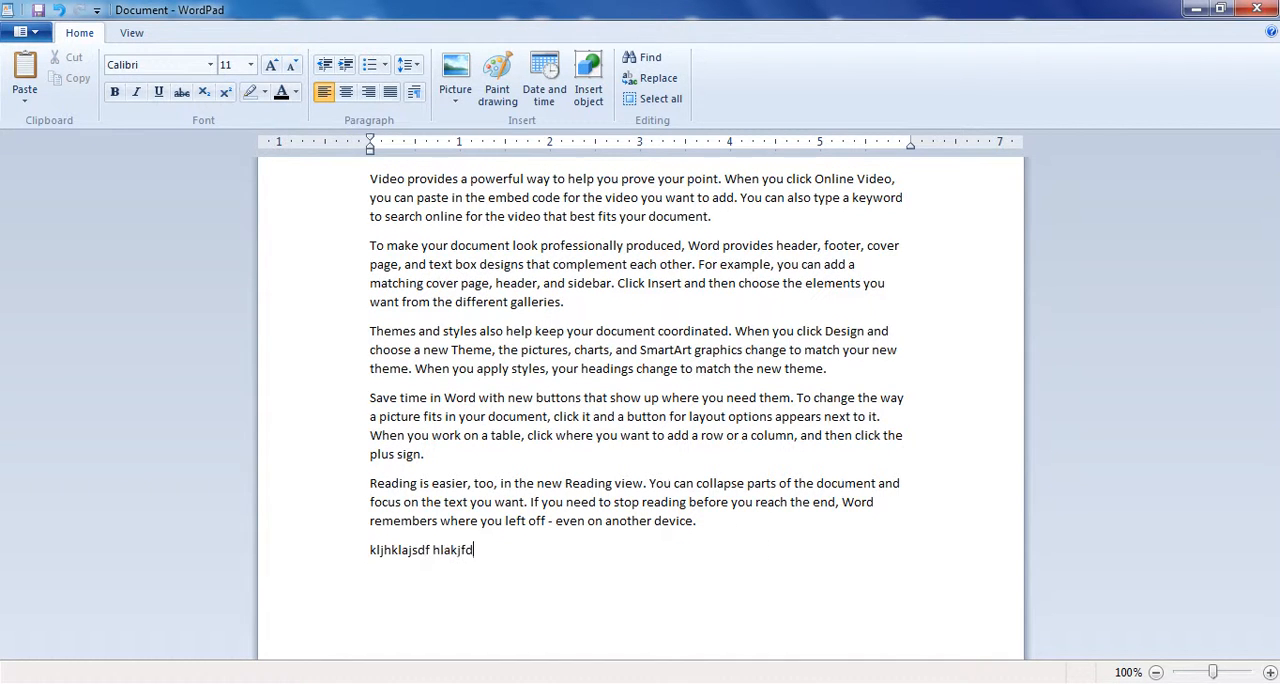
text( haslkdjfh alskdjfh wefwerww)
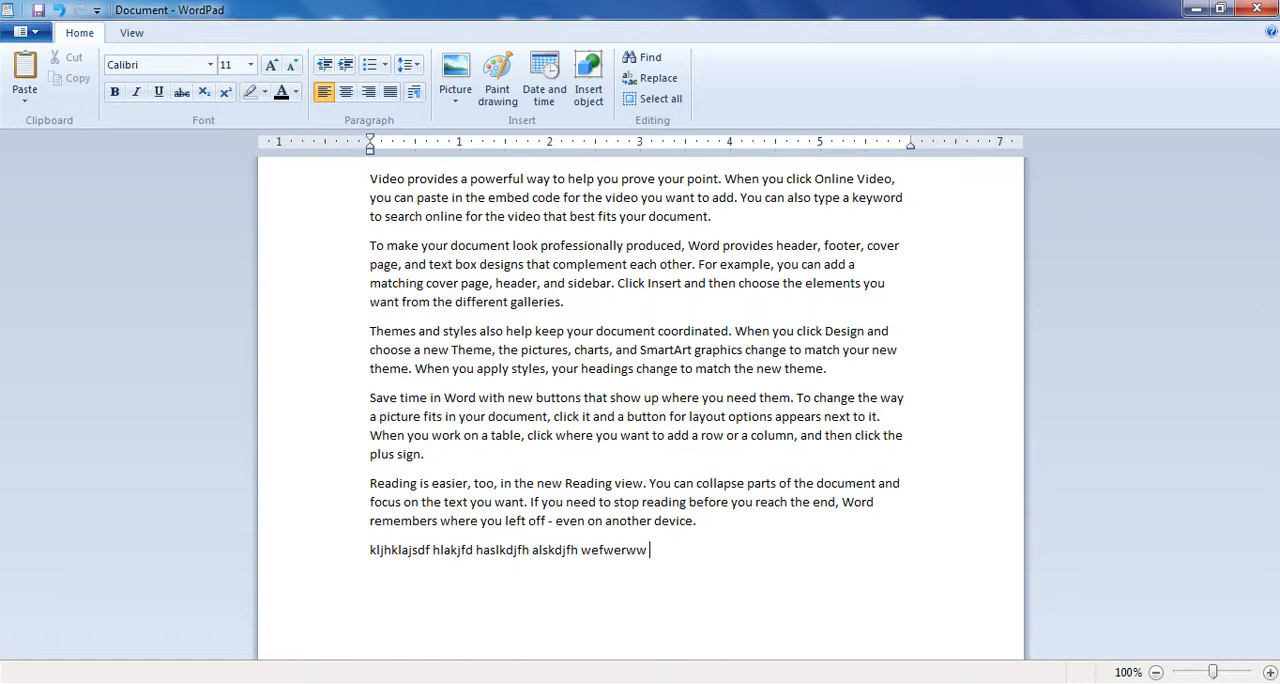
text( aksljdhf alksdjf askdljh)
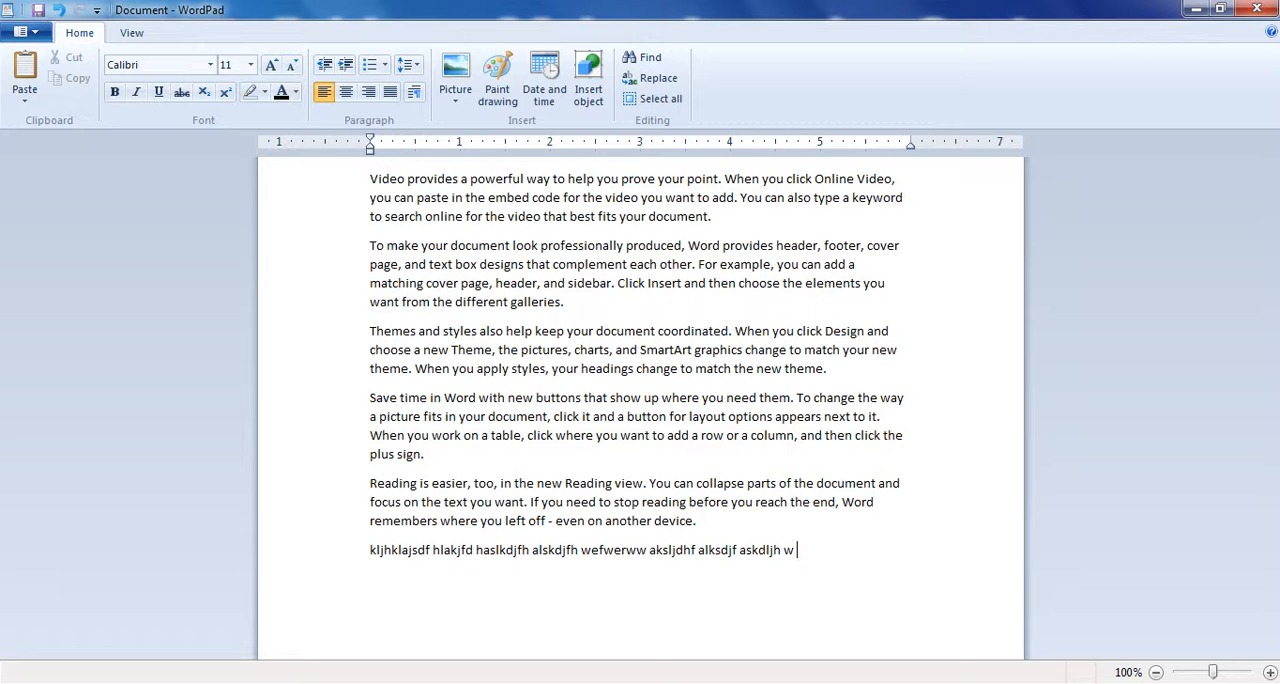
text(w kjhfdalksfd jalksjdflaksdjf halskdjfhalskjdf hlaksjdfhlkasdjf hkalsjdf hkasdjf.)
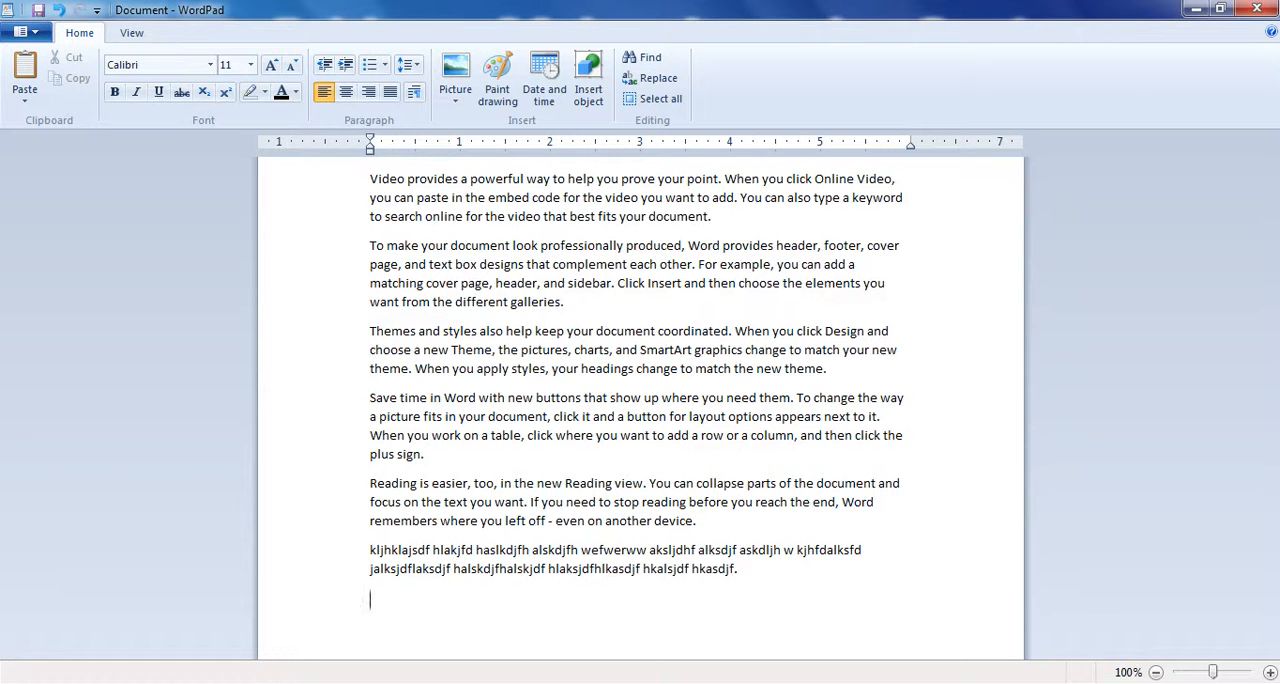
text(klsjafdhkjadsfklhhjafd)
- Move the letters "lajs" from the first filler word to the end of that filler paragraph
drag(740, 572, 420, 553)
drag(420, 553, 400, 556)
click(400, 557)
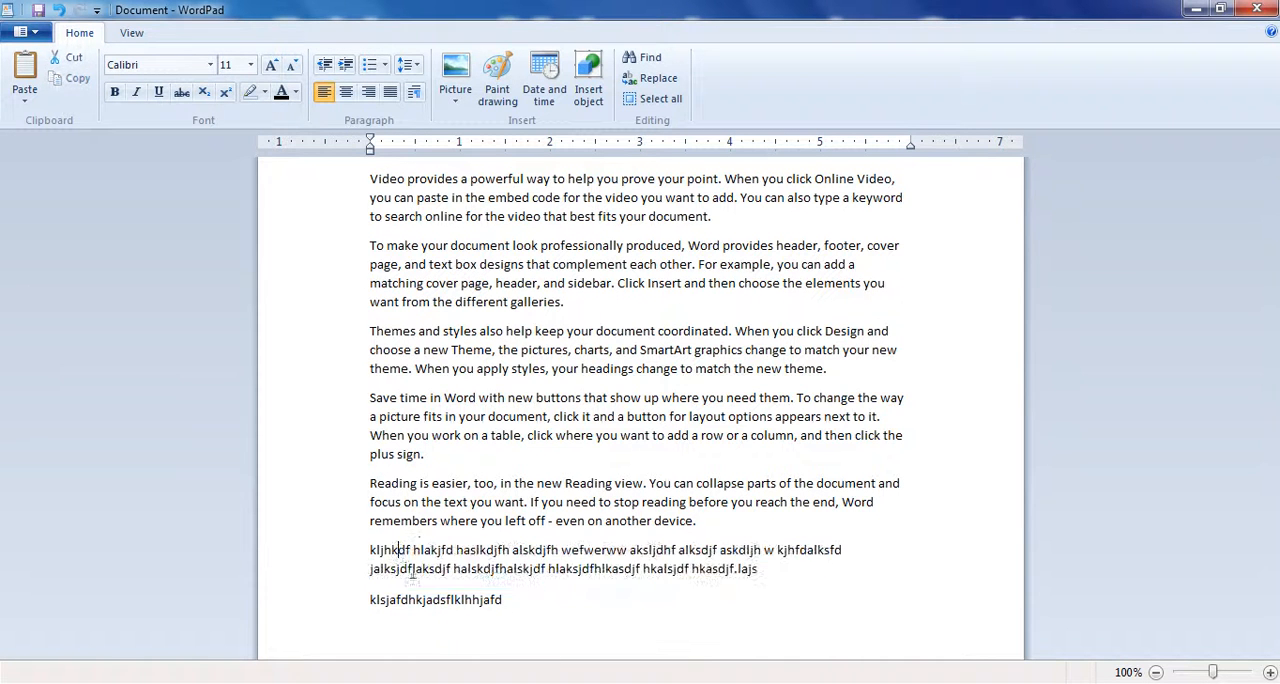
- Select the text from the second line of the long filler paragraph through the short paragraph below it
double_click(500, 598)
click(415, 598)
drag(505, 601, 372, 568)
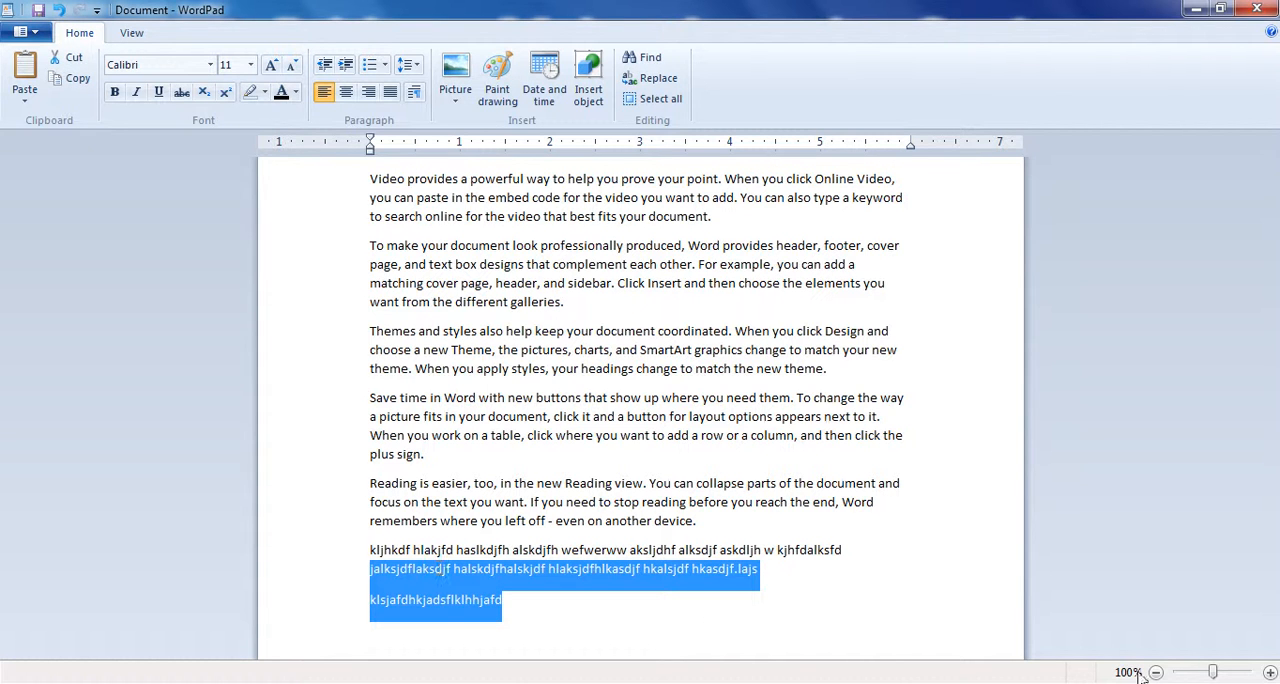
click(1096, 683)
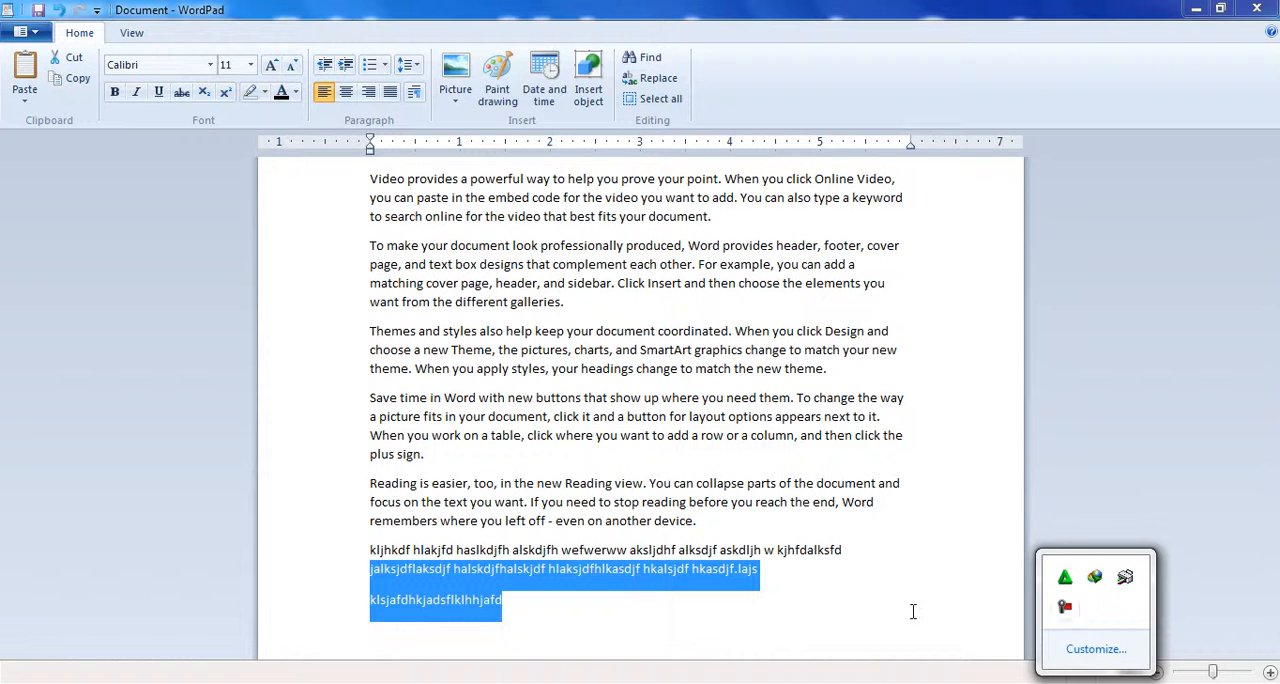
click(988, 614)
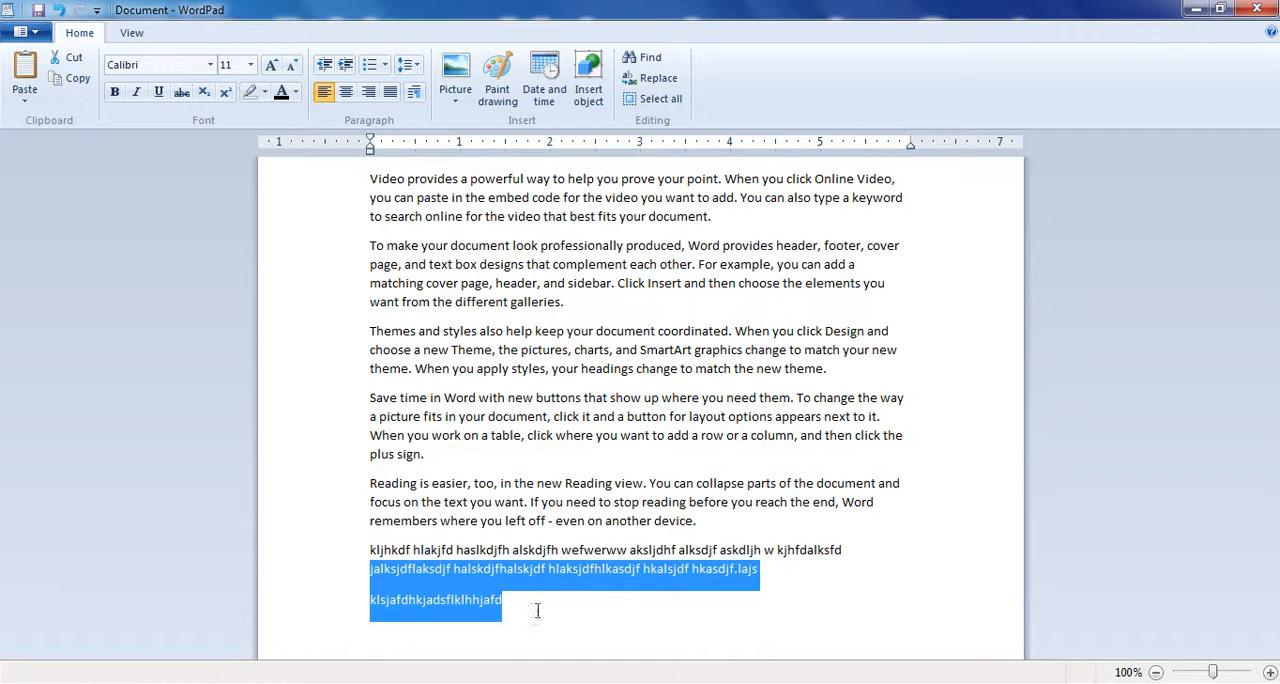
click(505, 601)
drag(510, 600, 421, 587)
click(423, 581)
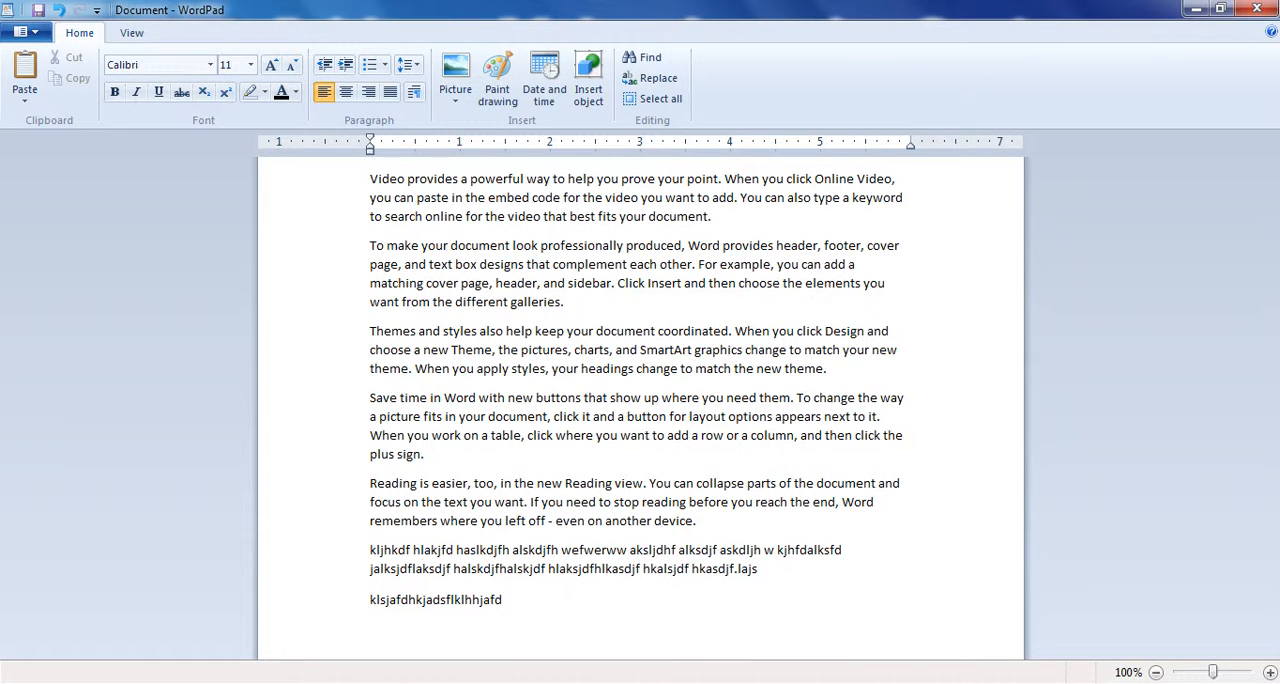
click(1096, 682)
click(1065, 606)
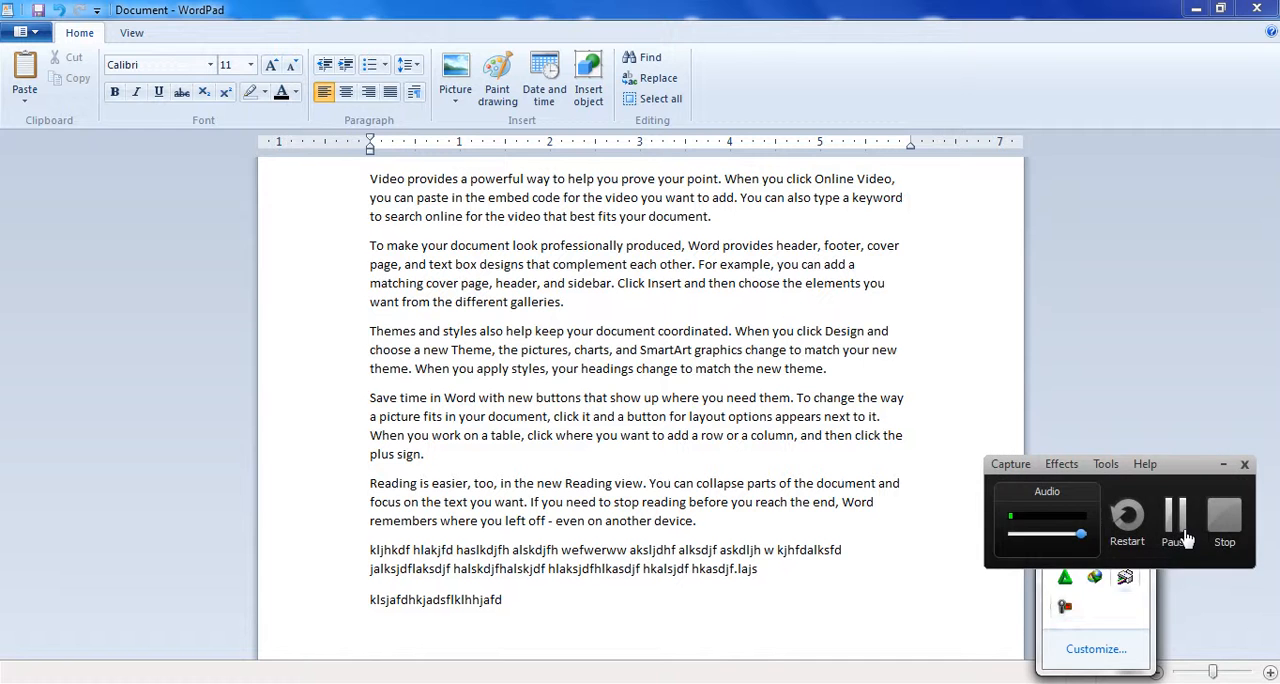
shift+click(510, 600)
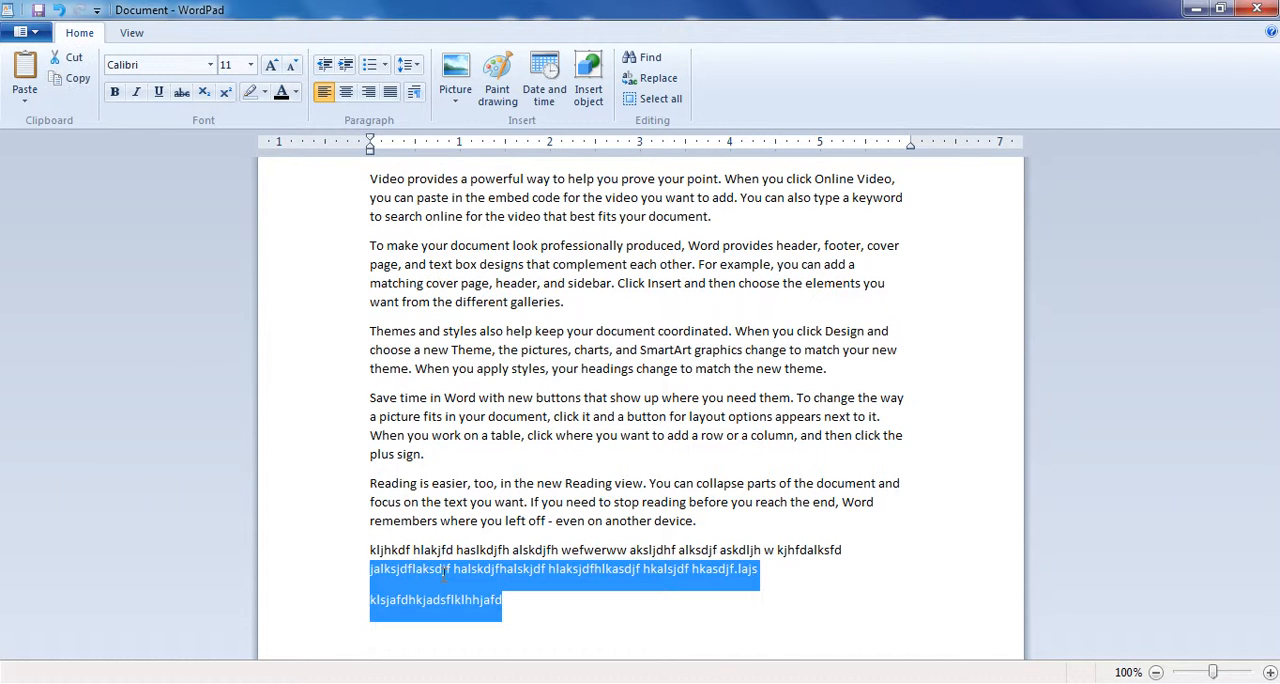
click(430, 568)
- Select all the paragraphs and turn on the 10pt space after paragraphs
drag(507, 600, 344, 179)
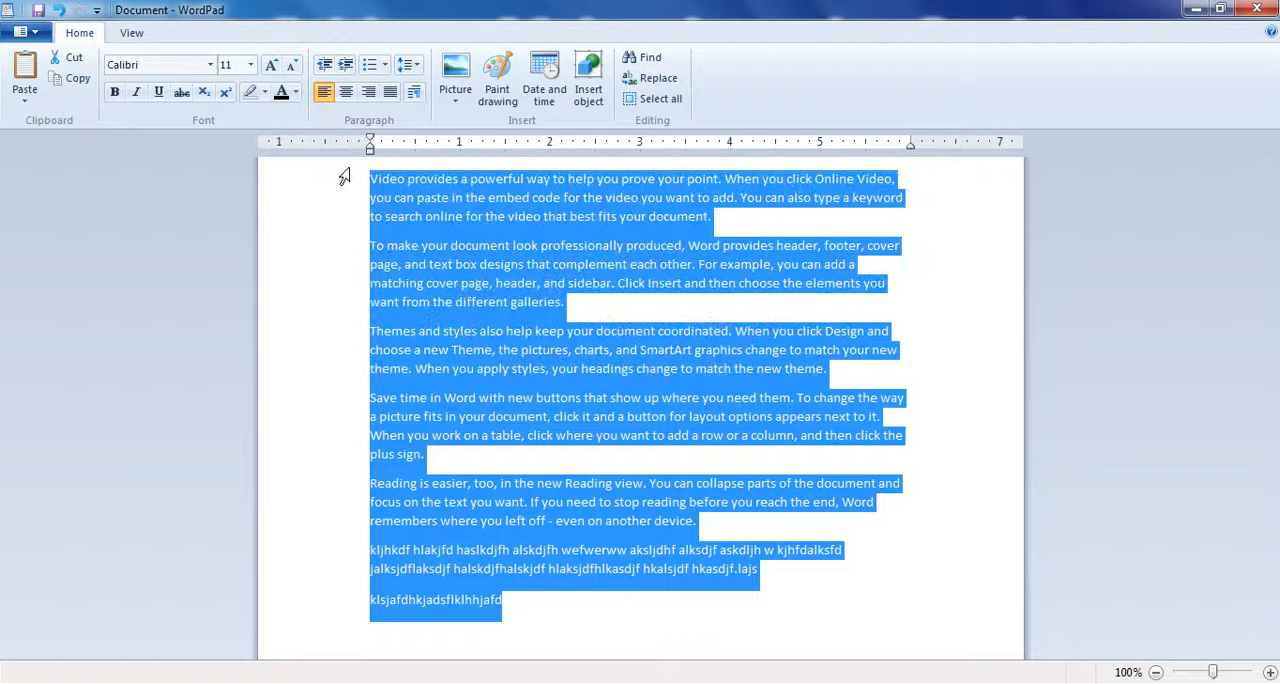
click(407, 64)
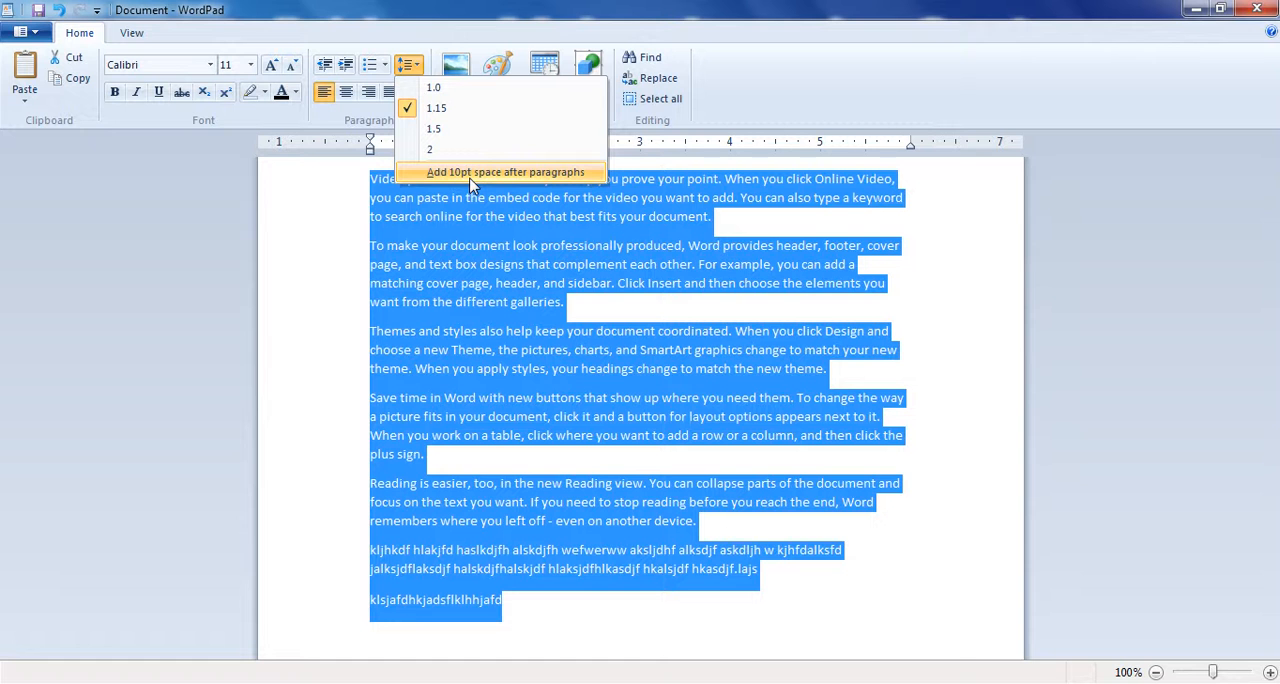
click(582, 308)
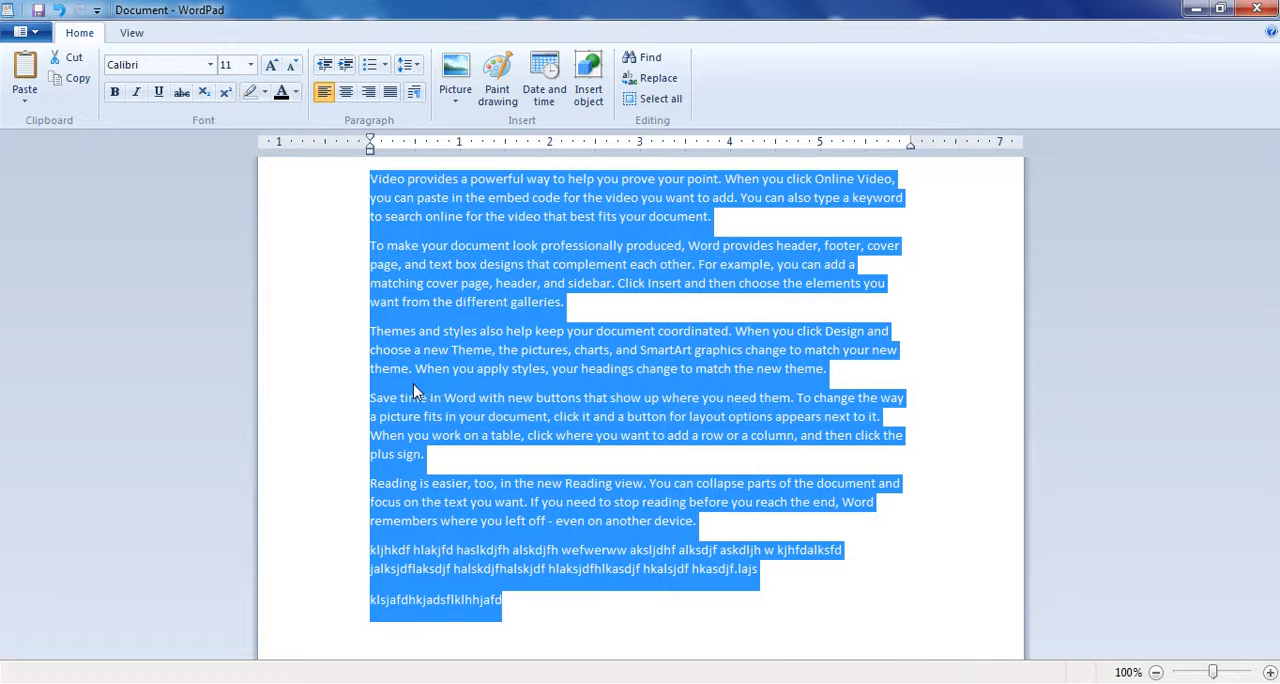
click(408, 64)
click(430, 171)
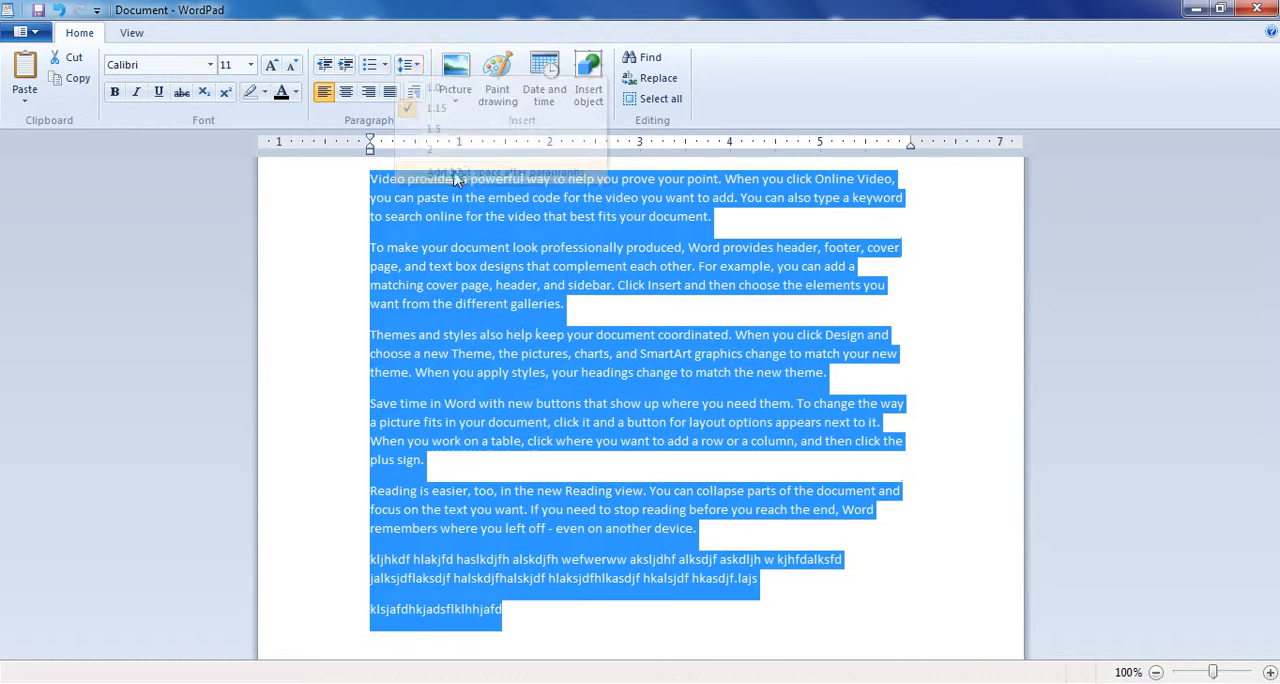
- Turn off the 10pt space after paragraphs for all the selected text
click(408, 64)
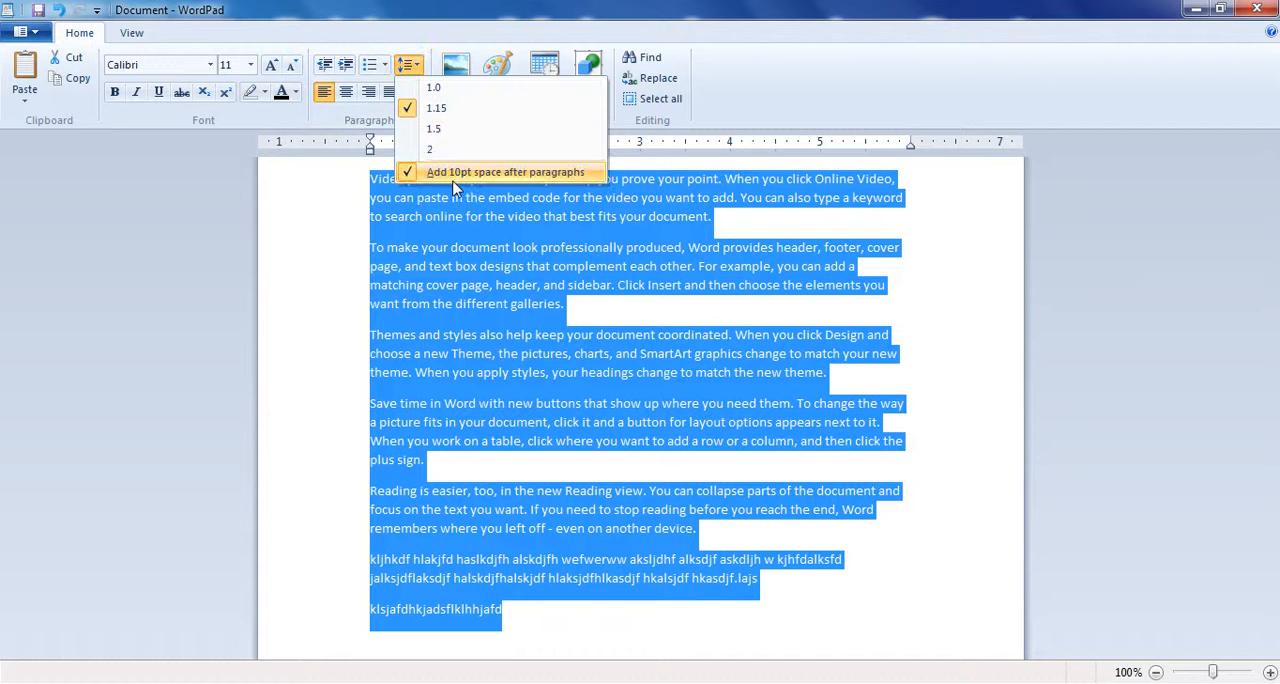
click(452, 185)
click(572, 497)
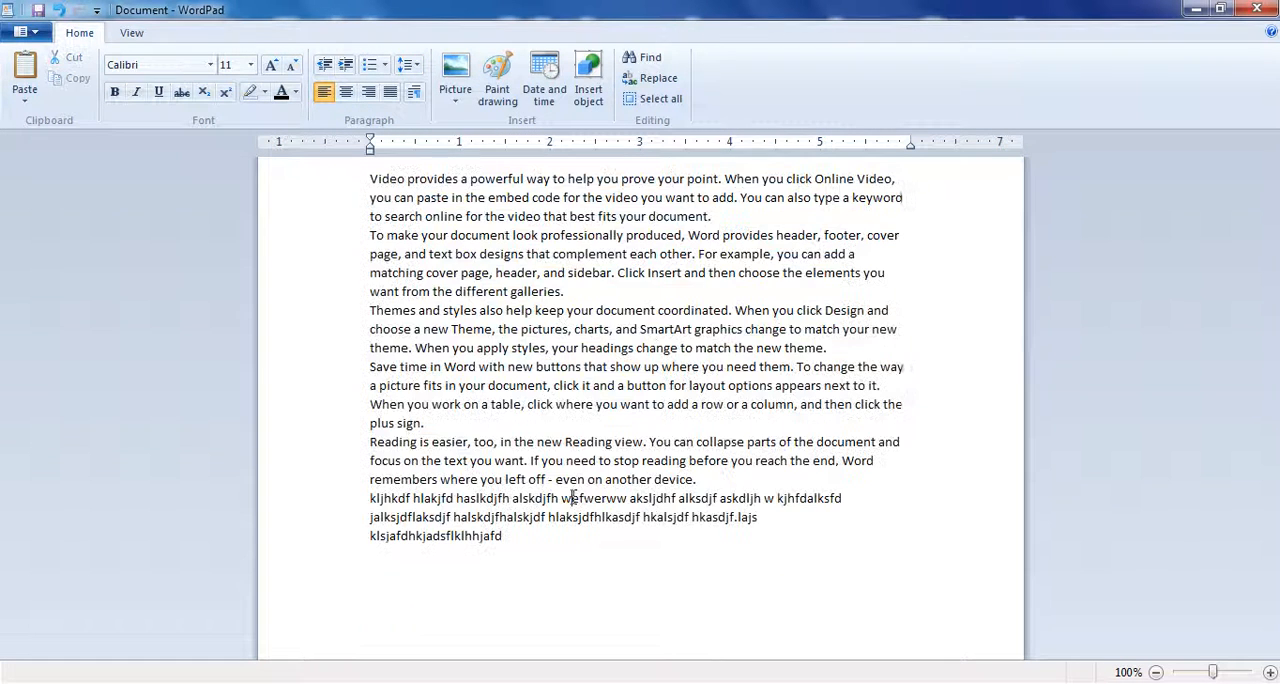
- Highlight the filler lines and the full text to examine the spacing between the paragraphs
double_click(478, 536)
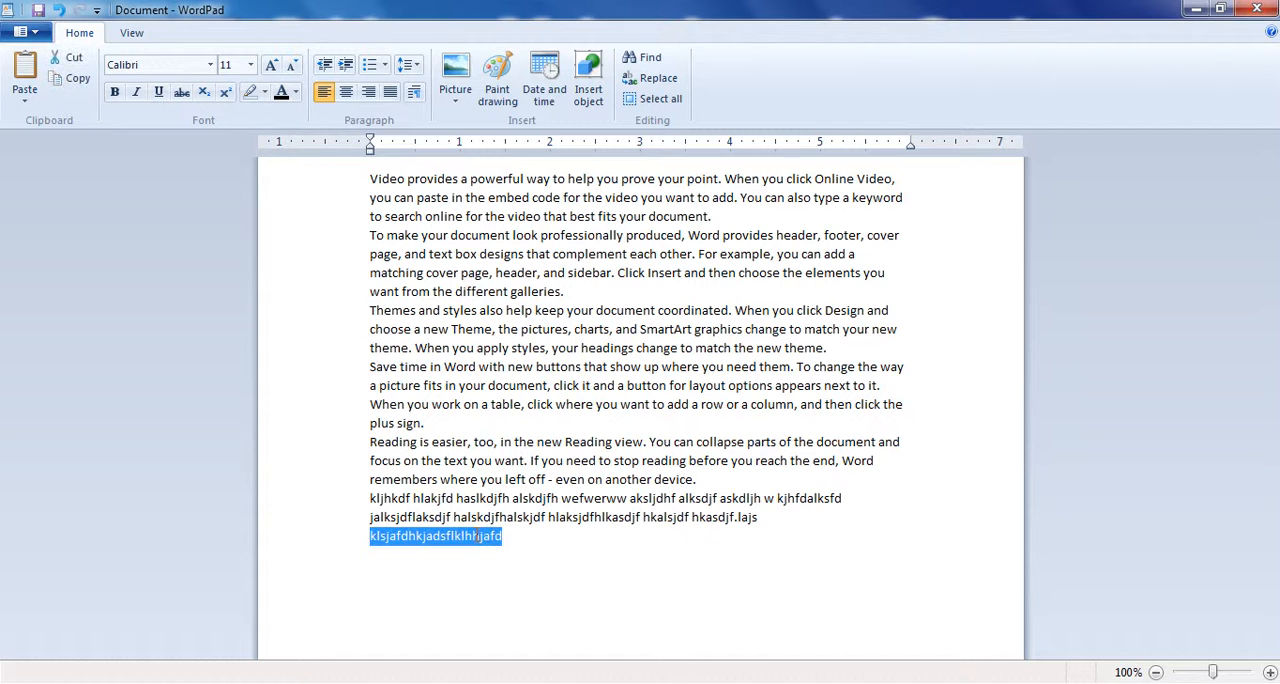
drag(457, 535, 395, 517)
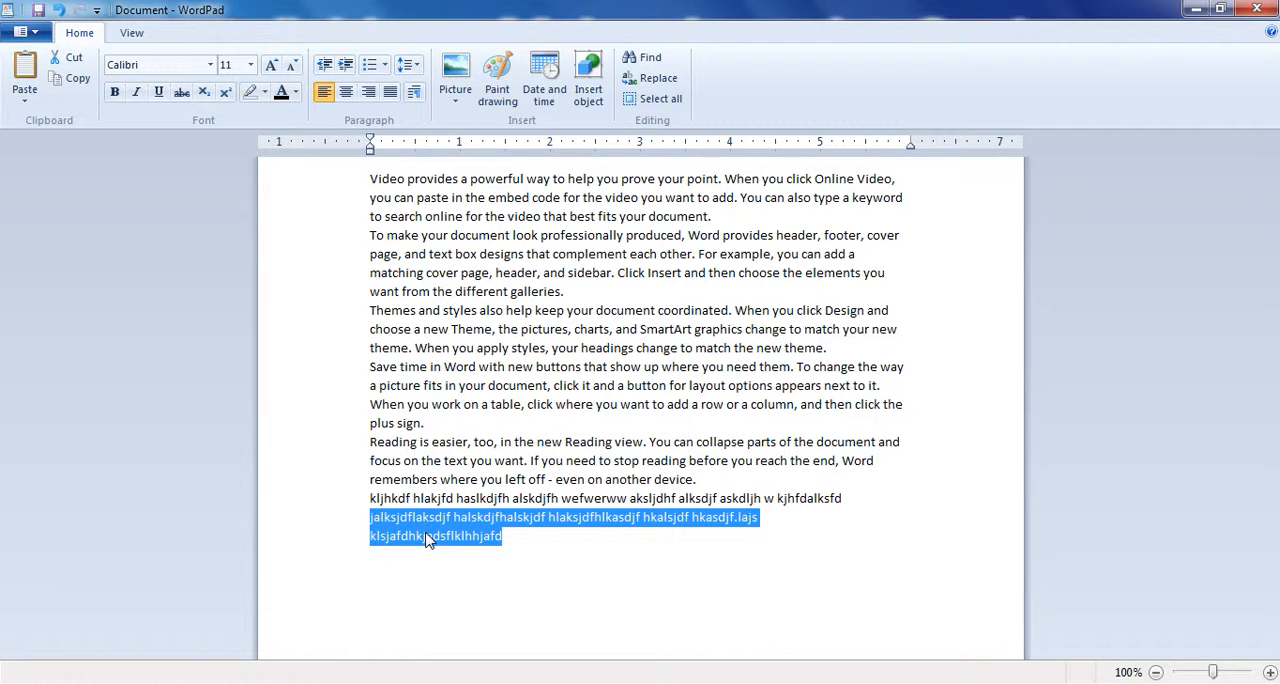
click(484, 538)
drag(534, 552, 352, 145)
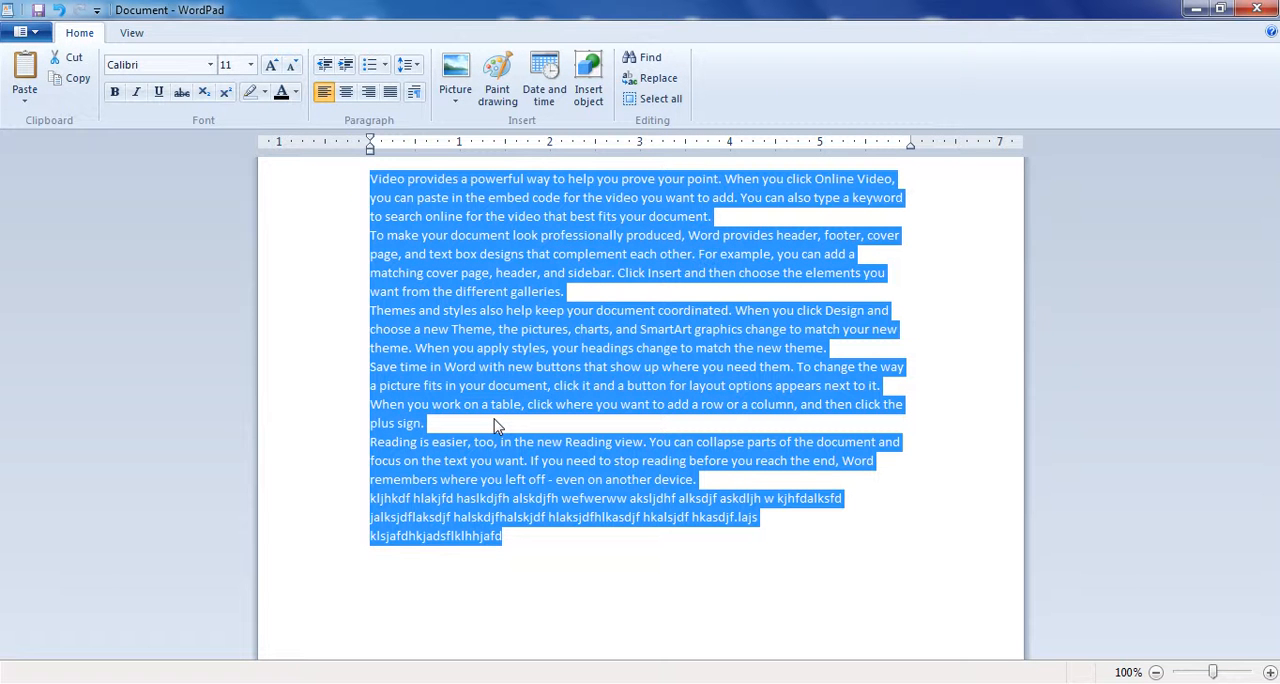
click(428, 424)
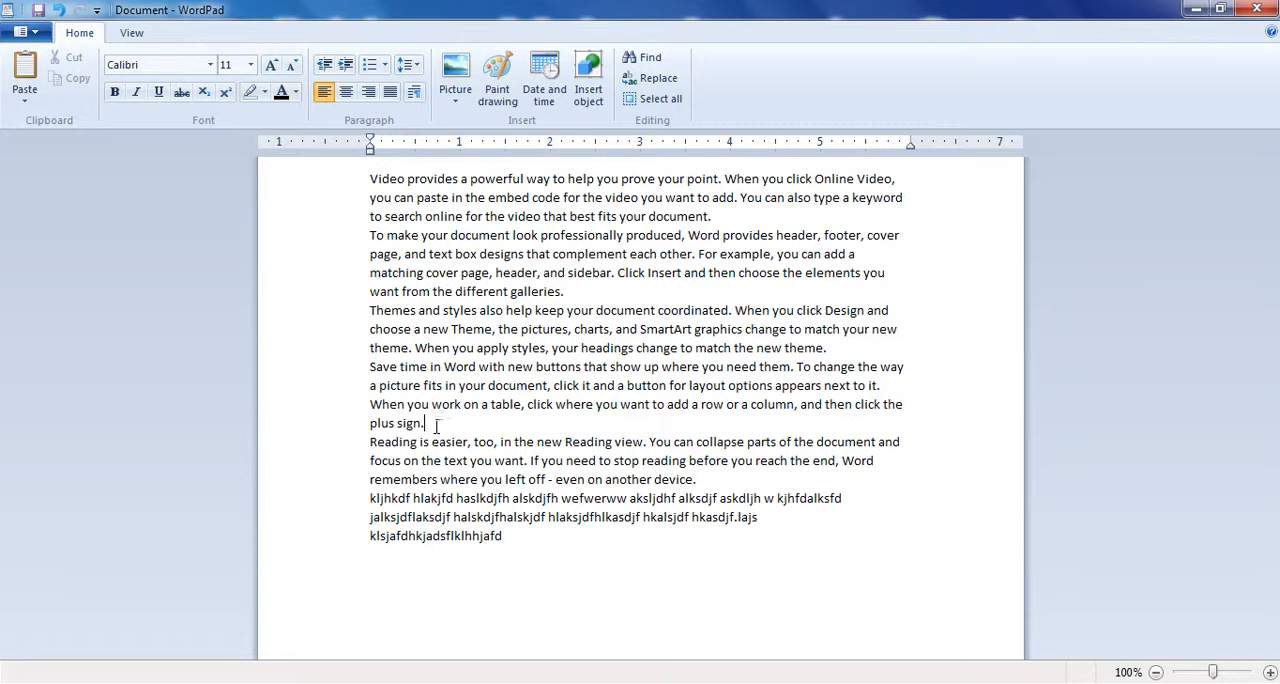
click(415, 455)
drag(544, 519, 438, 480)
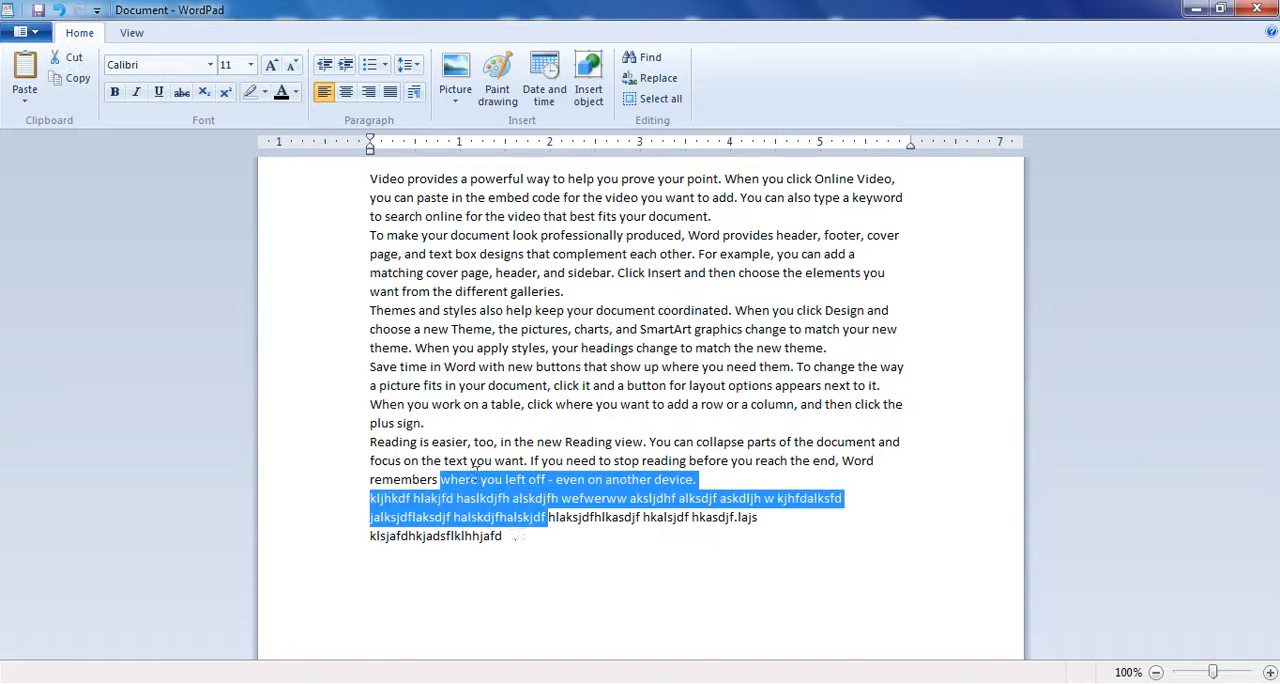
click(515, 541)
- Add the 10pt space after paragraphs to the whole text, from the first paragraph to the last filler line
drag(515, 541, 351, 176)
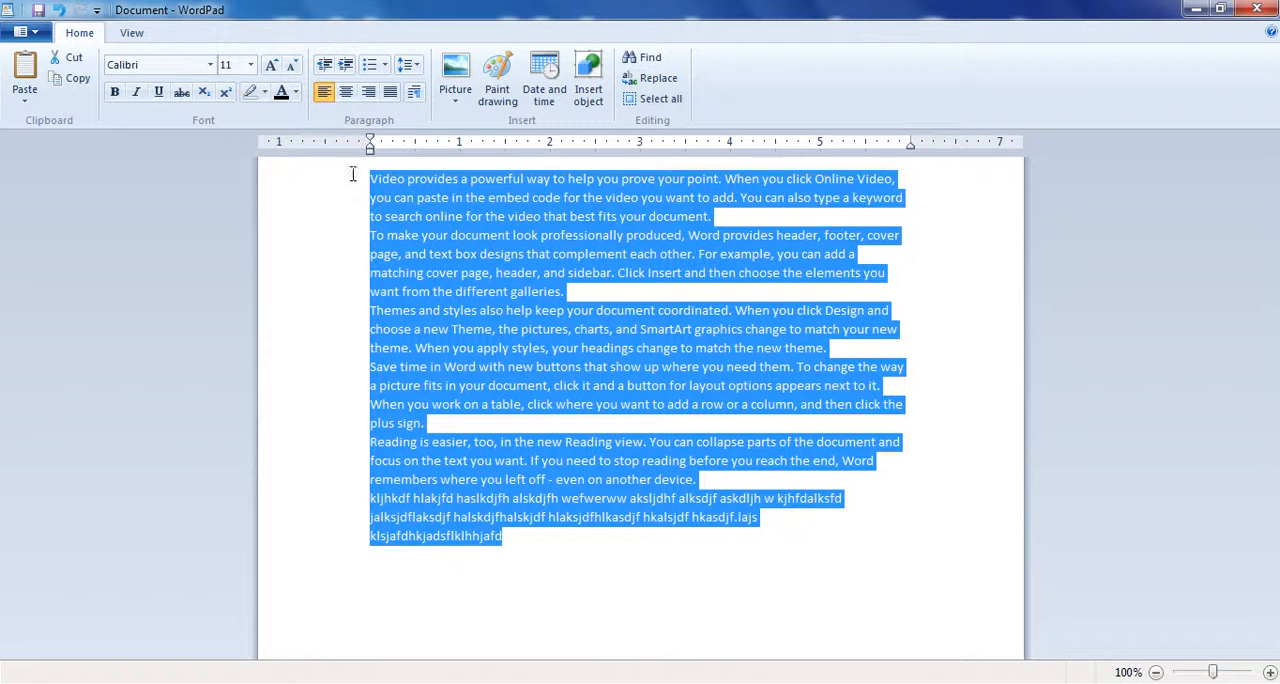
click(409, 65)
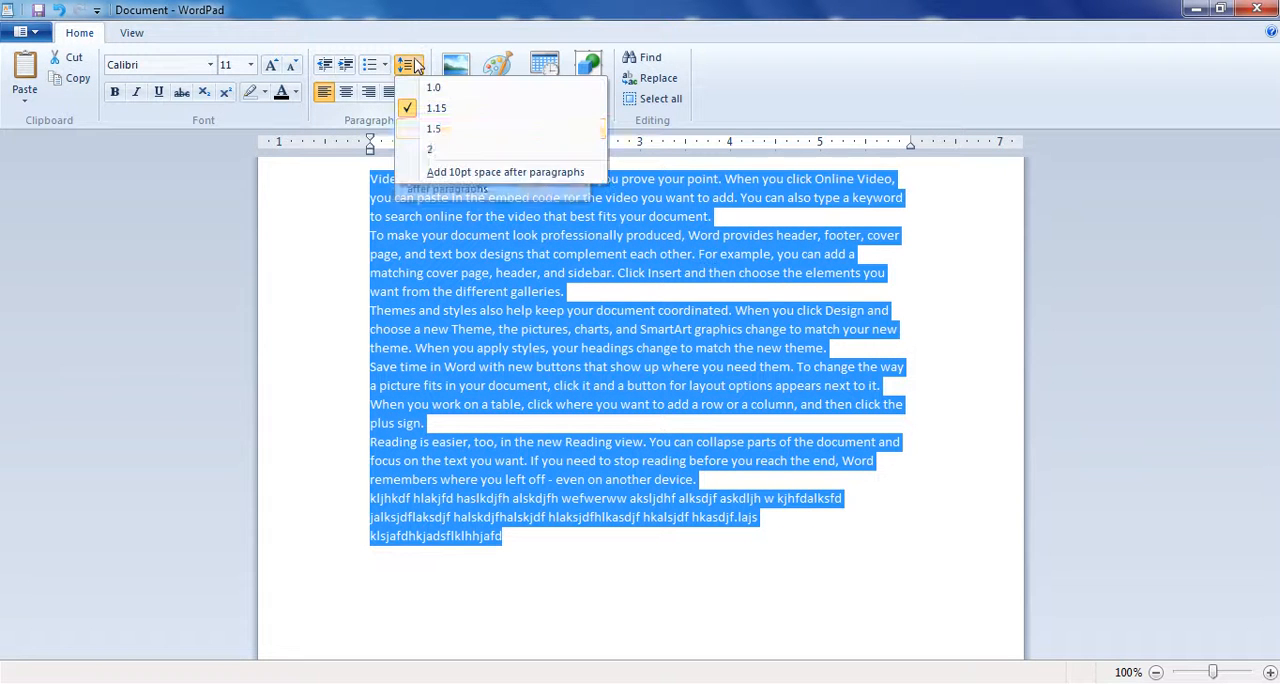
click(461, 173)
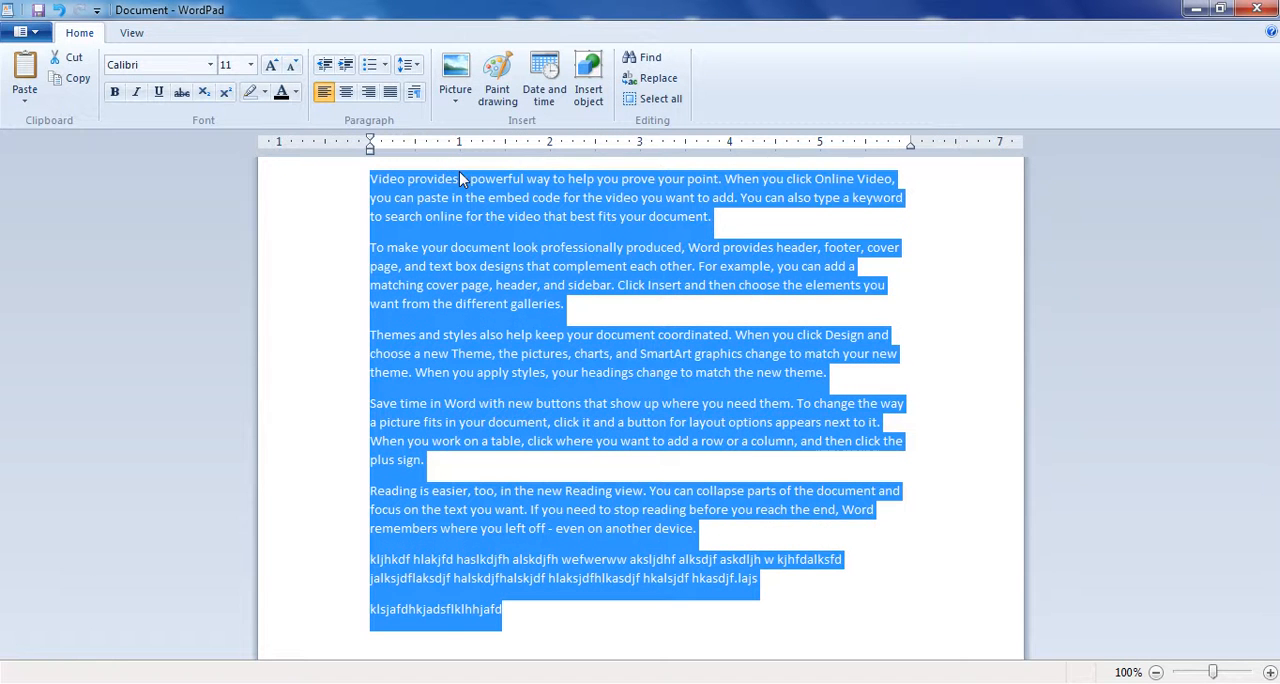
click(538, 303)
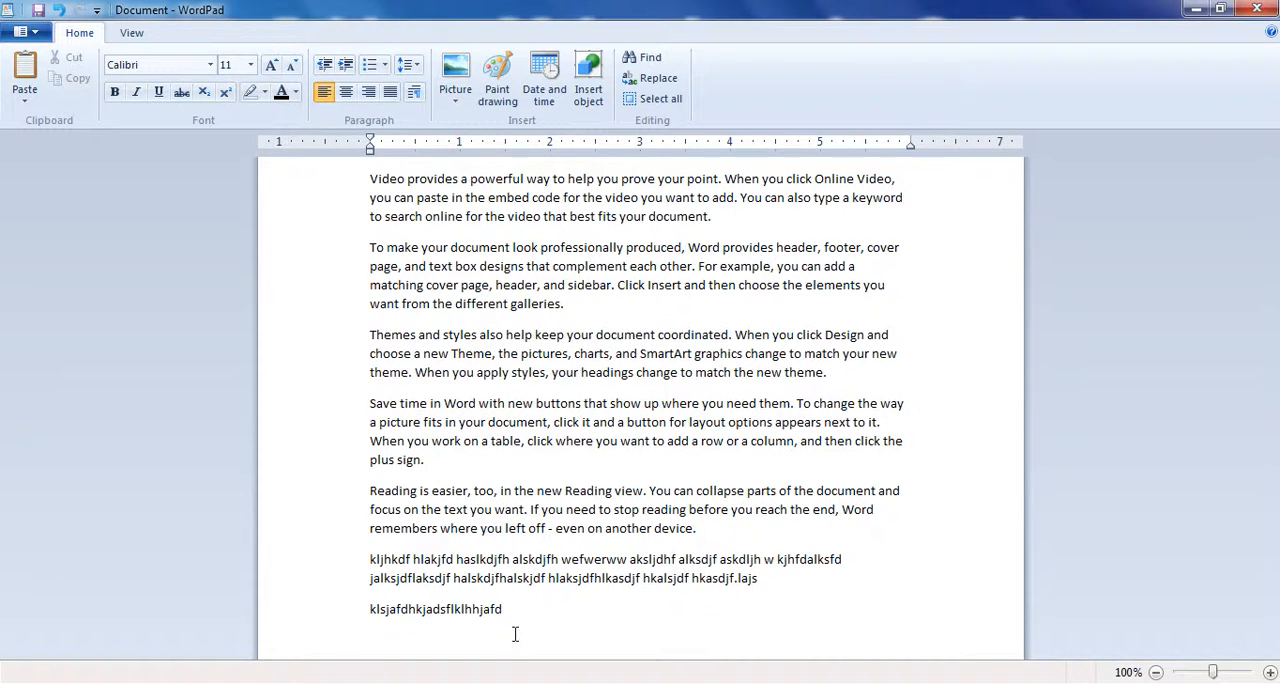
- Replace all the document's text with a single line of Arabic-script filler words
drag(514, 610, 357, 190)
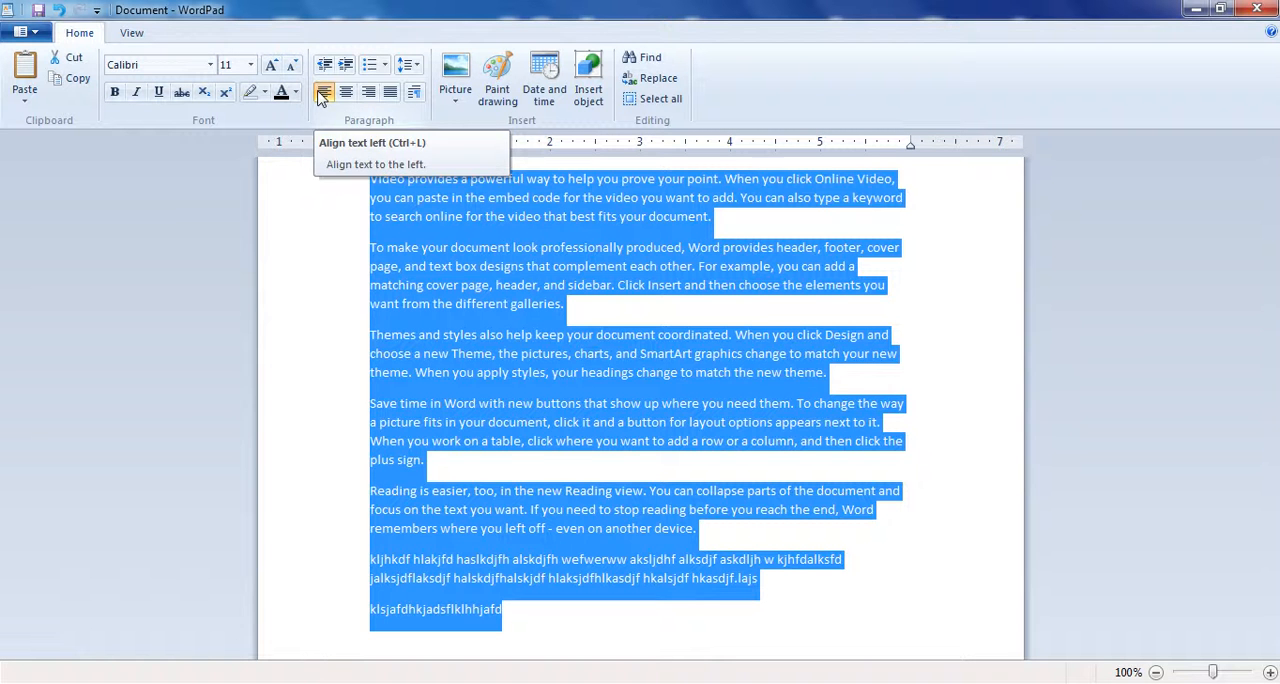
click(636, 447)
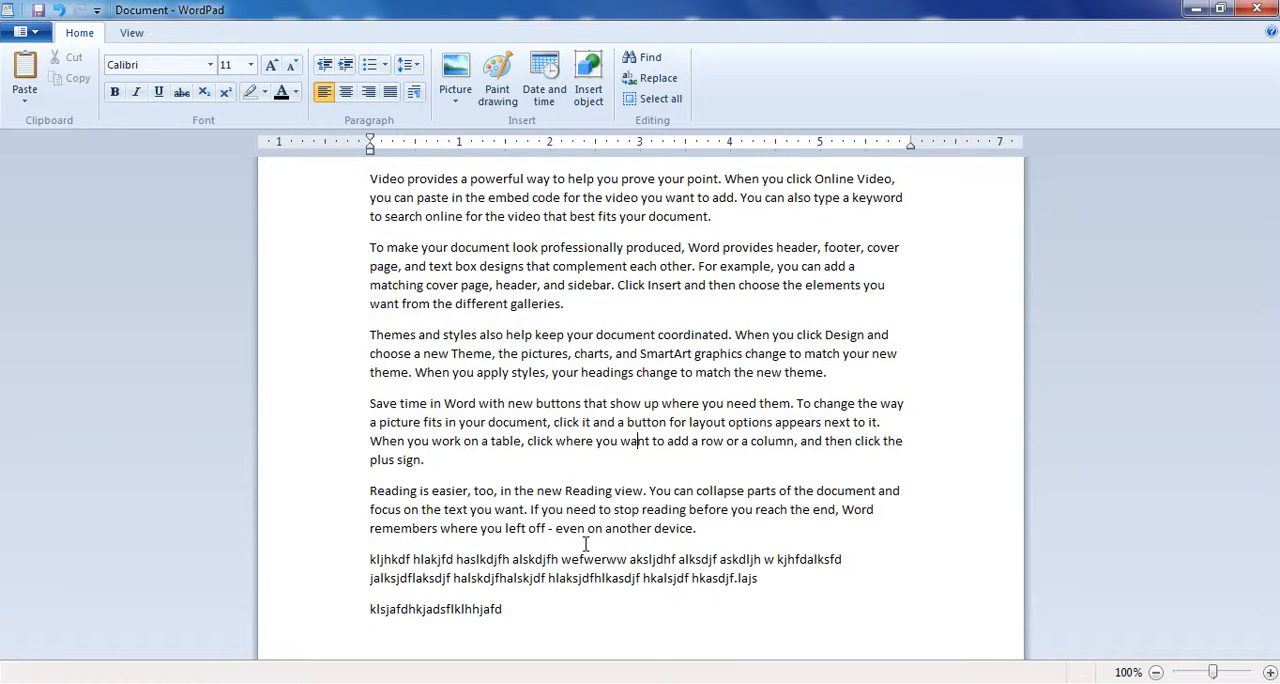
drag(562, 625, 368, 176)
key(ctrl+c)
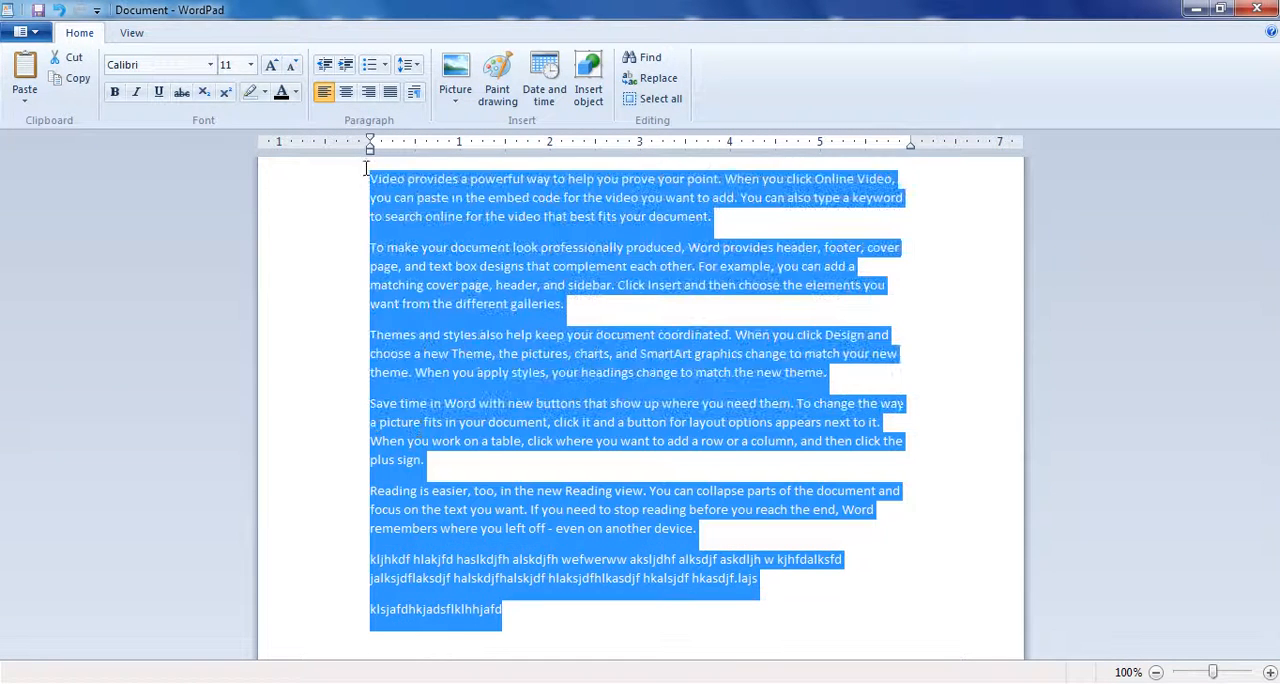
key(BackSpace)
text(kjlksdajfh laksjdf hlkasjdf)
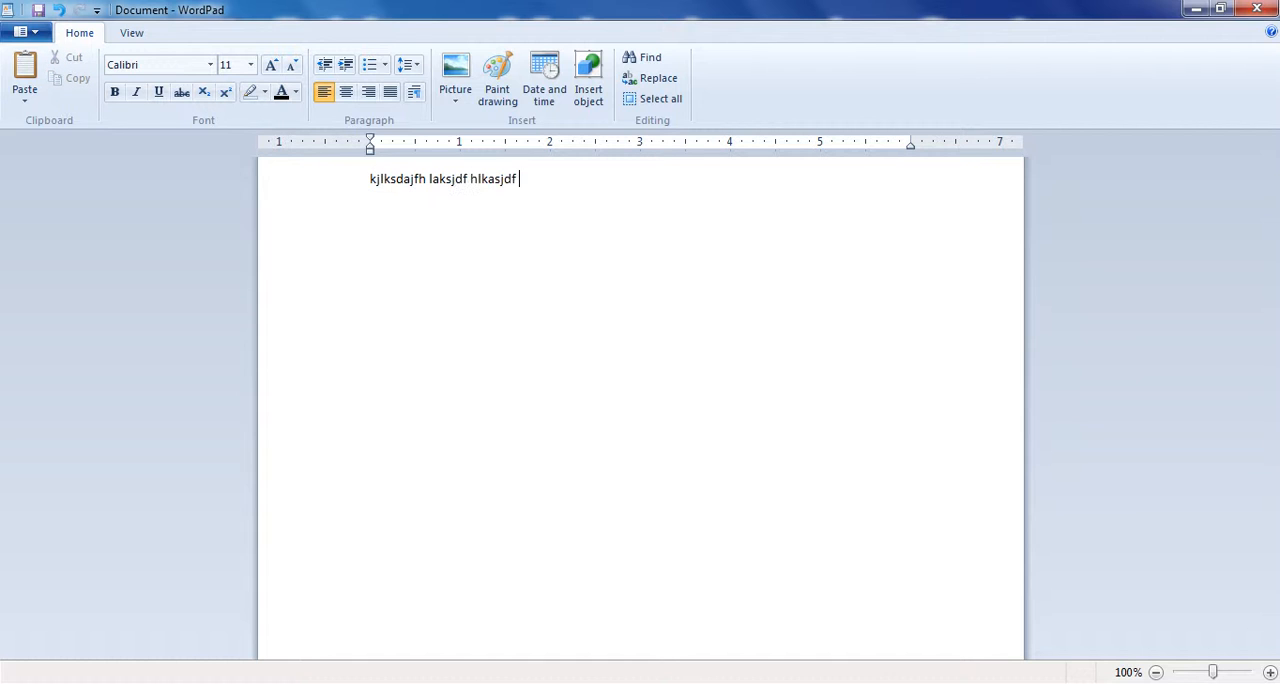
key(ctrl+a)
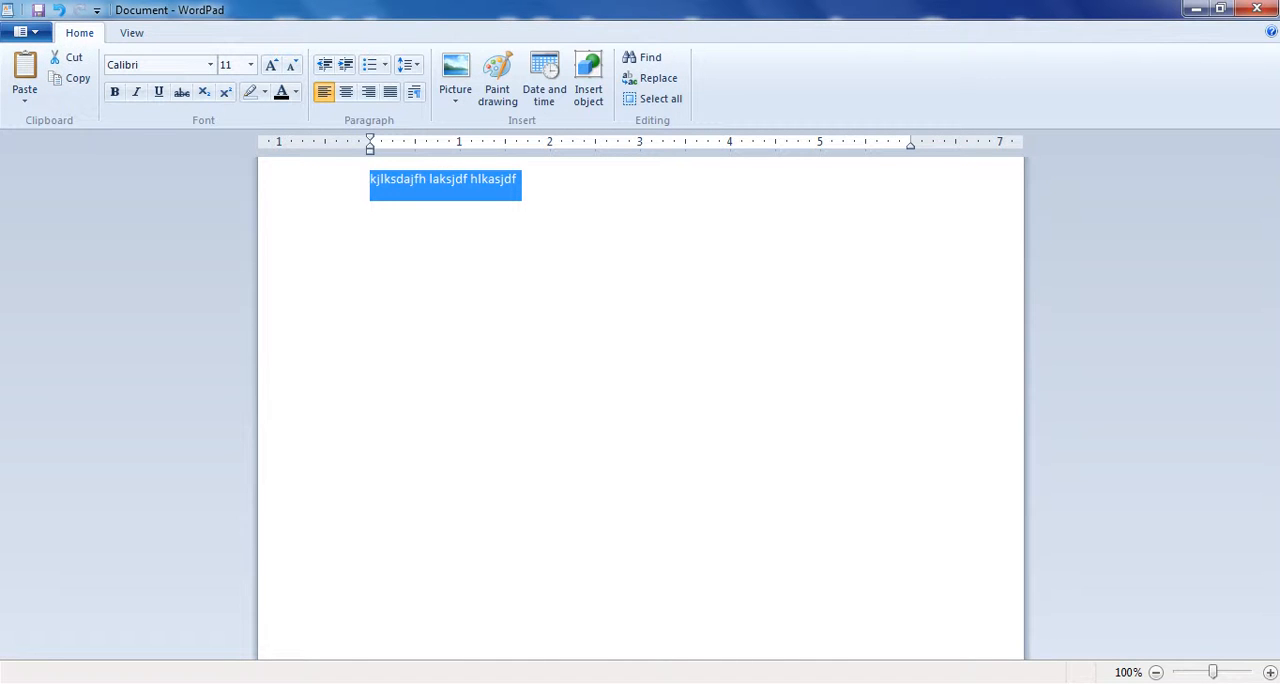
text(شنستيامنشتسيب انسيتب انسيتب امشسيتب)
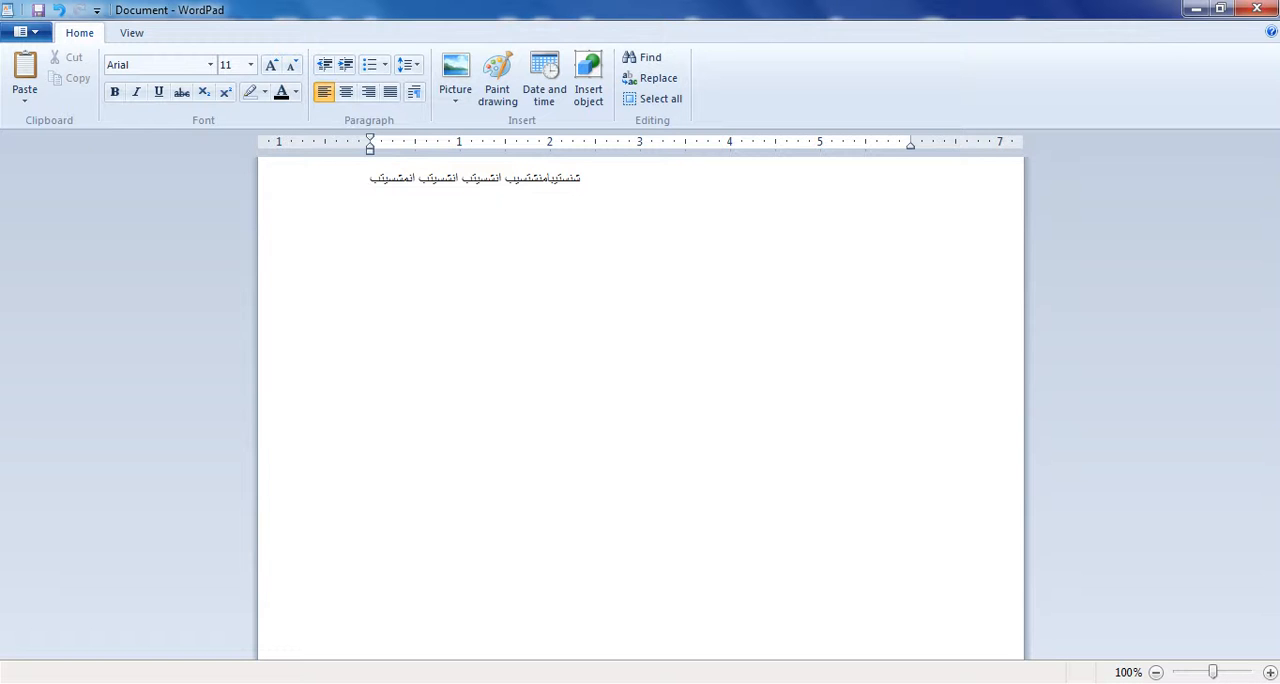
- Right-align the Arabic-script line and extend it with more filler words onto a second line, ending with a new paragraph
key(ctrl+r)
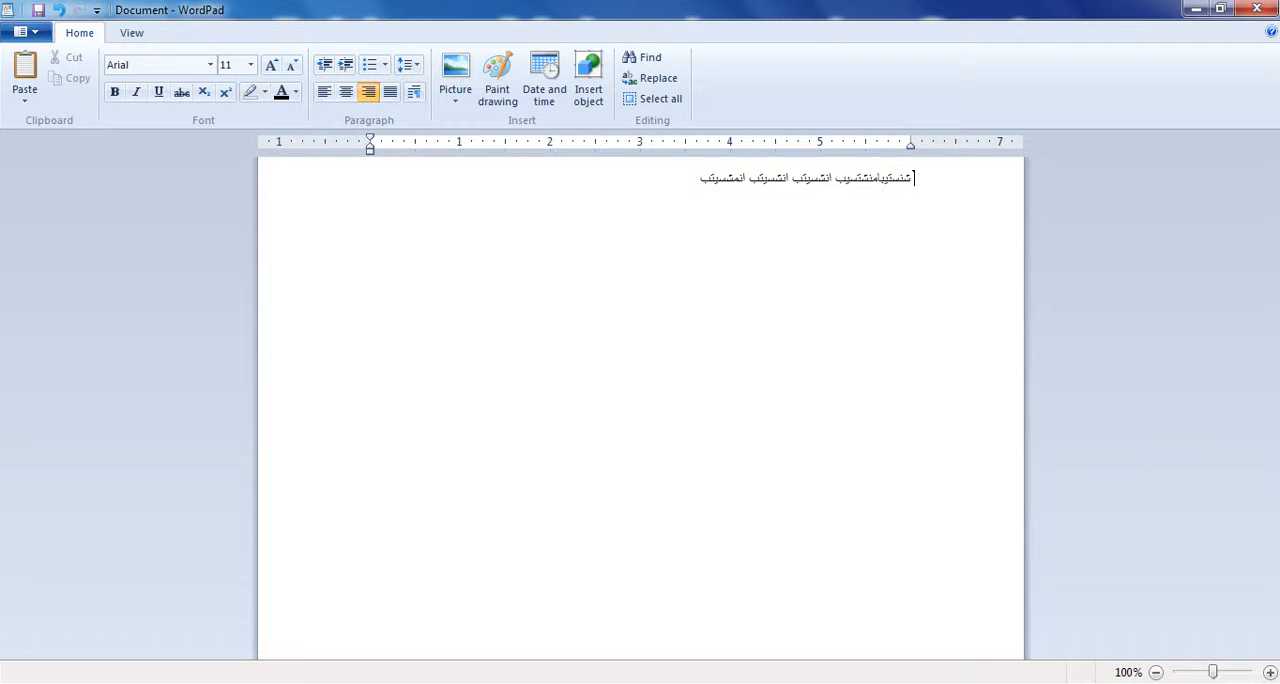
key(ctrl+l)
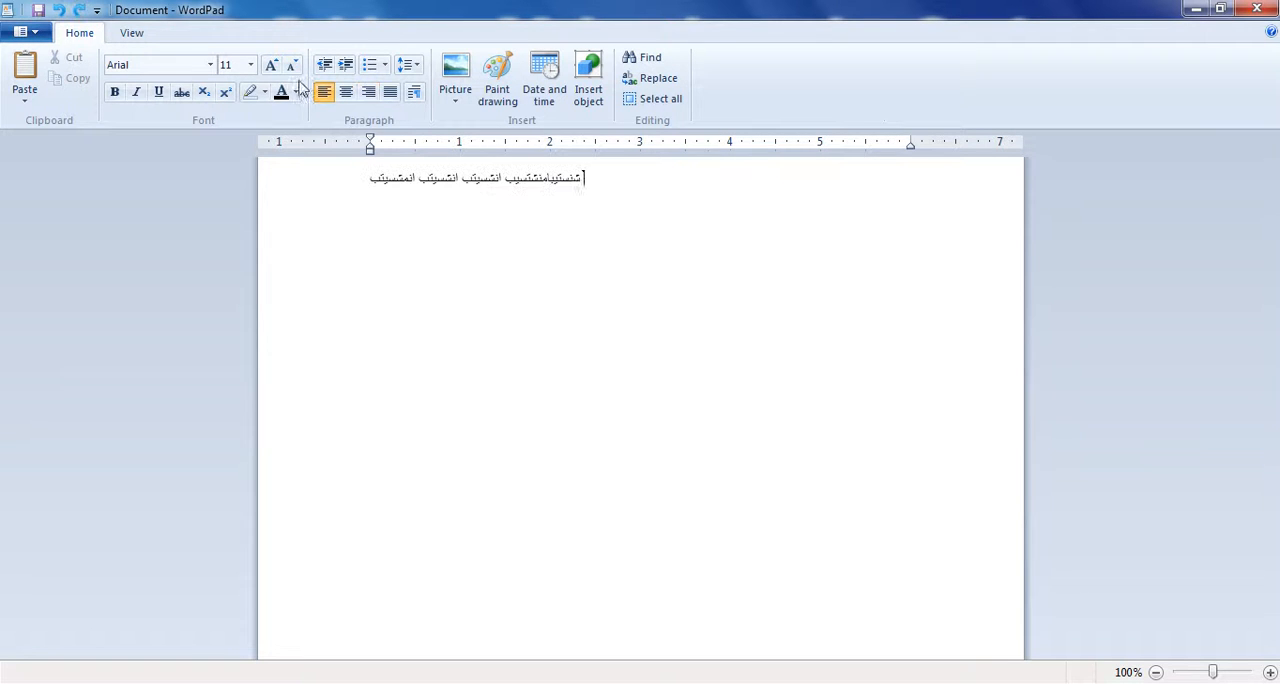
click(369, 96)
text(منتكمنتيمكيسنش بلمسينتلك تميسنيت . سمينت مكنتش سيكمنش سيكب)
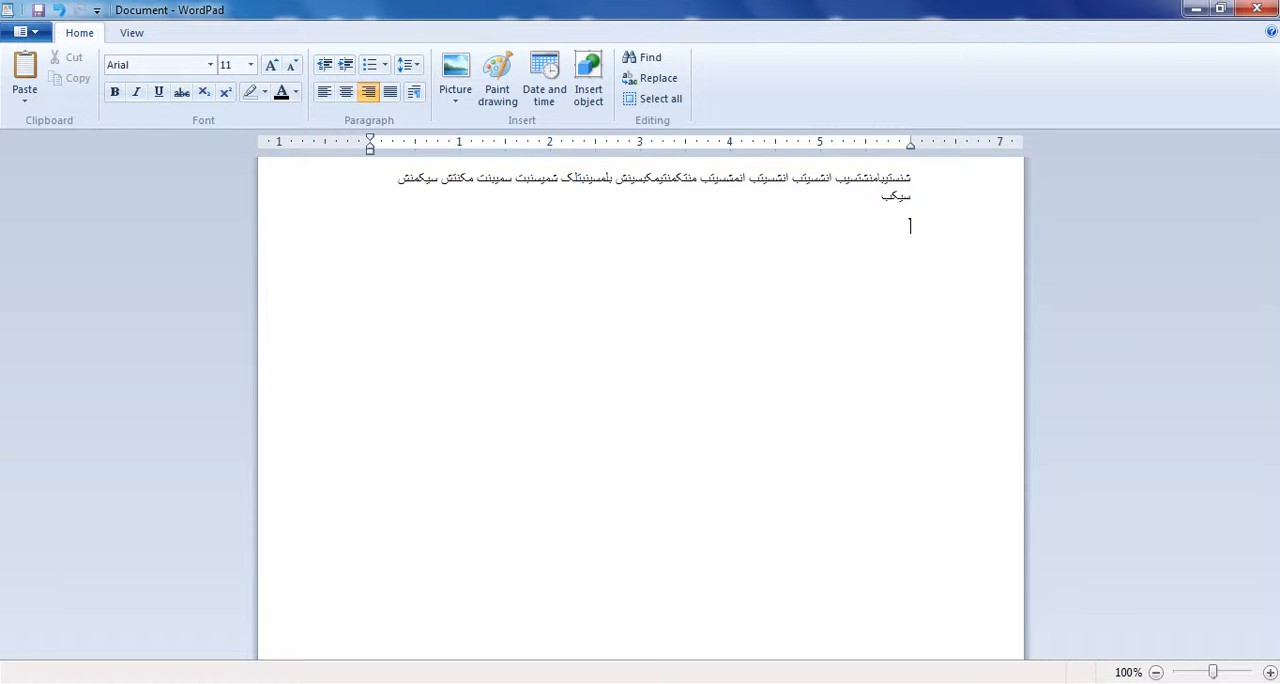
text(;lsadkfhjkasjdfhlka sdjfhlk asjdf lh)
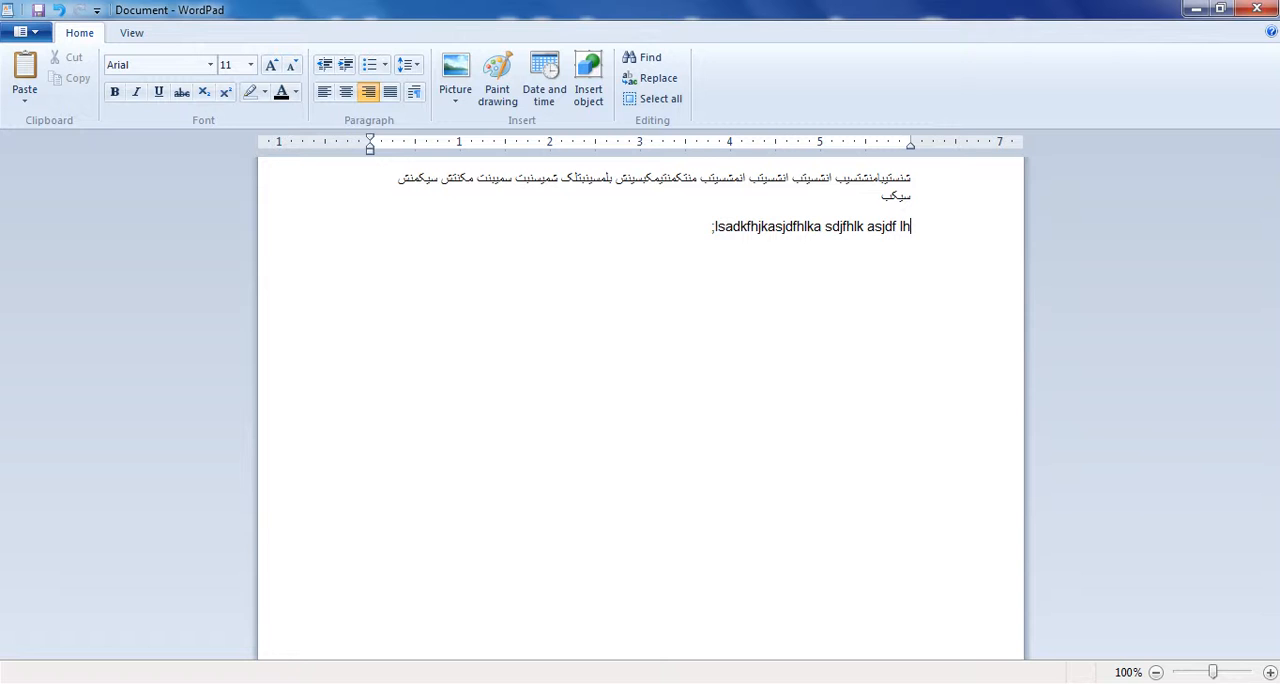
- Write a Latin-script filler paragraph starting ";lsadkfhjkasjdfhlka sdjfhlk" below the Arabic-script text and left-align it
click(324, 92)
text(kasjhfdlkasjfd aksjdfh lkasjdf)
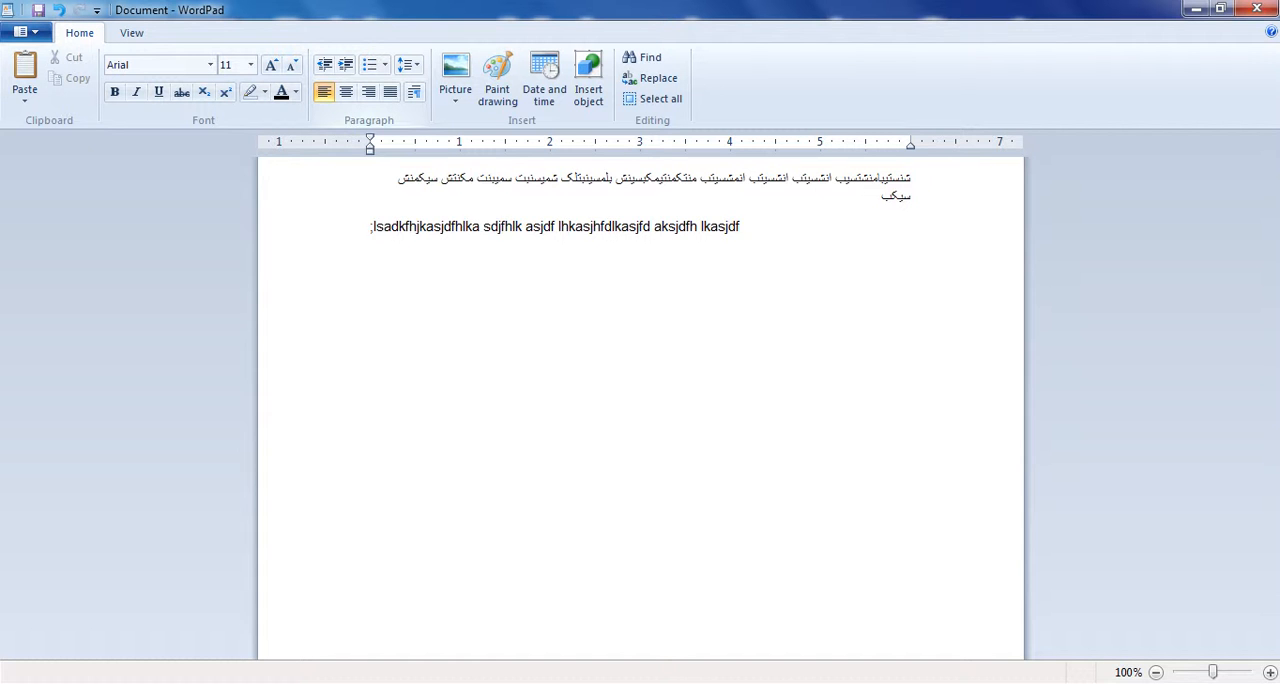
key(ctrl+a)
click(580, 303)
- Insert two new lines above the Arabic-script paragraph and enter the heading "افغانستان" on the second one
click(919, 181)
key(Return)
key(Return)
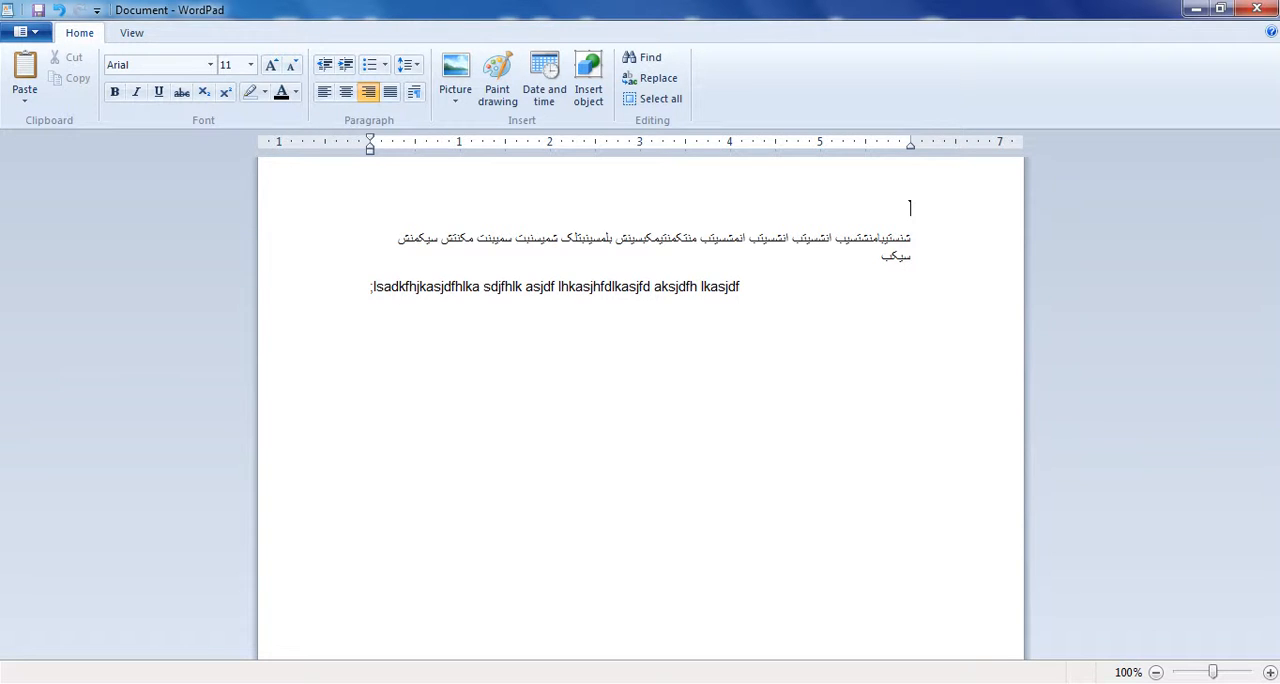
text(افغانستان)
- Format the heading "افغانستان" as size 22, bold and centered
drag(918, 207, 865, 212)
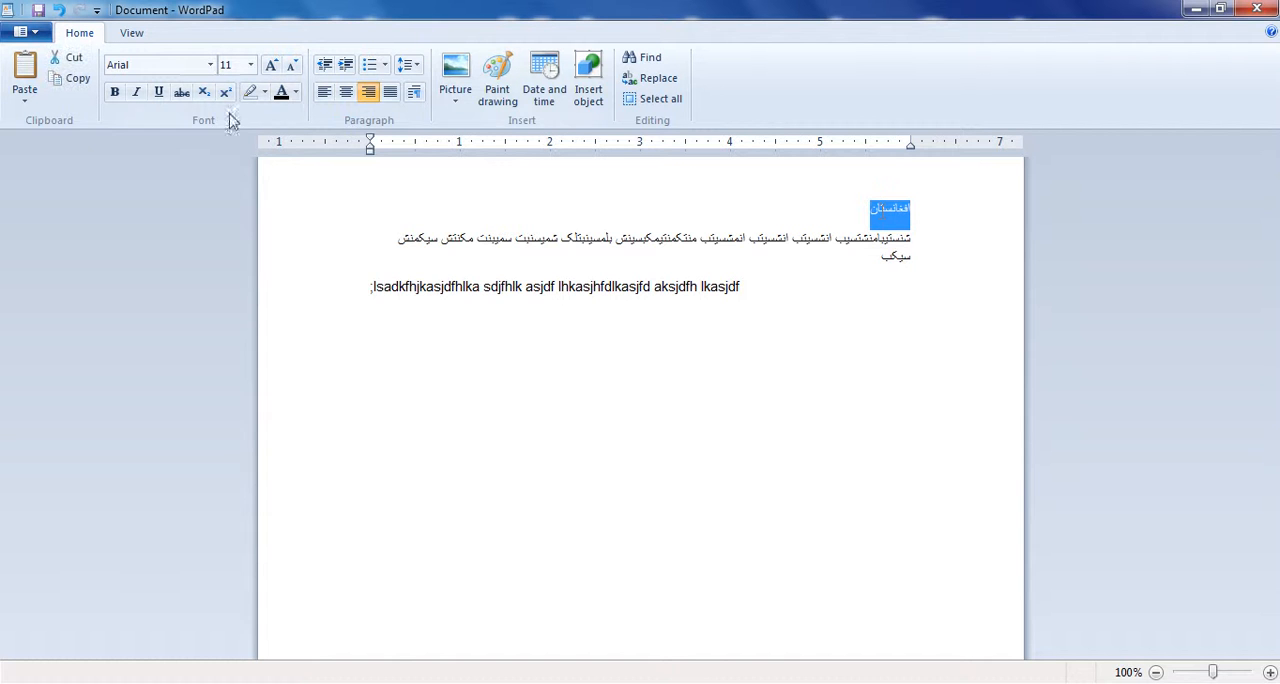
click(250, 64)
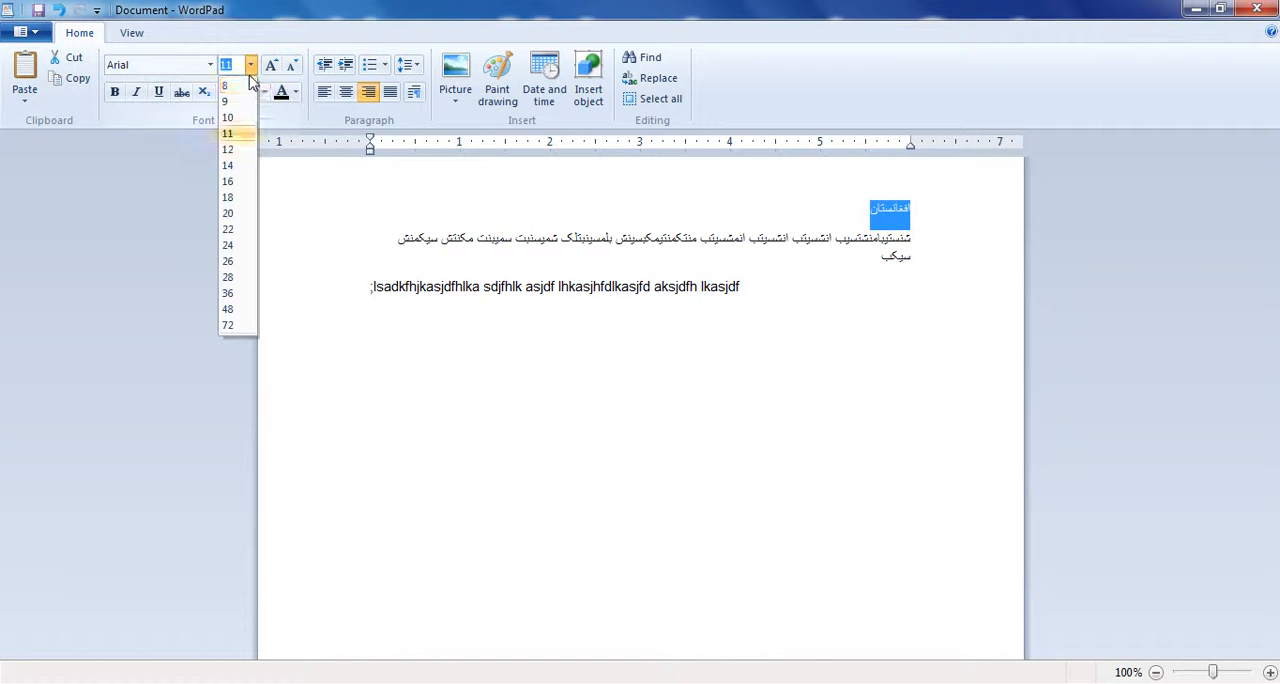
click(233, 230)
click(118, 91)
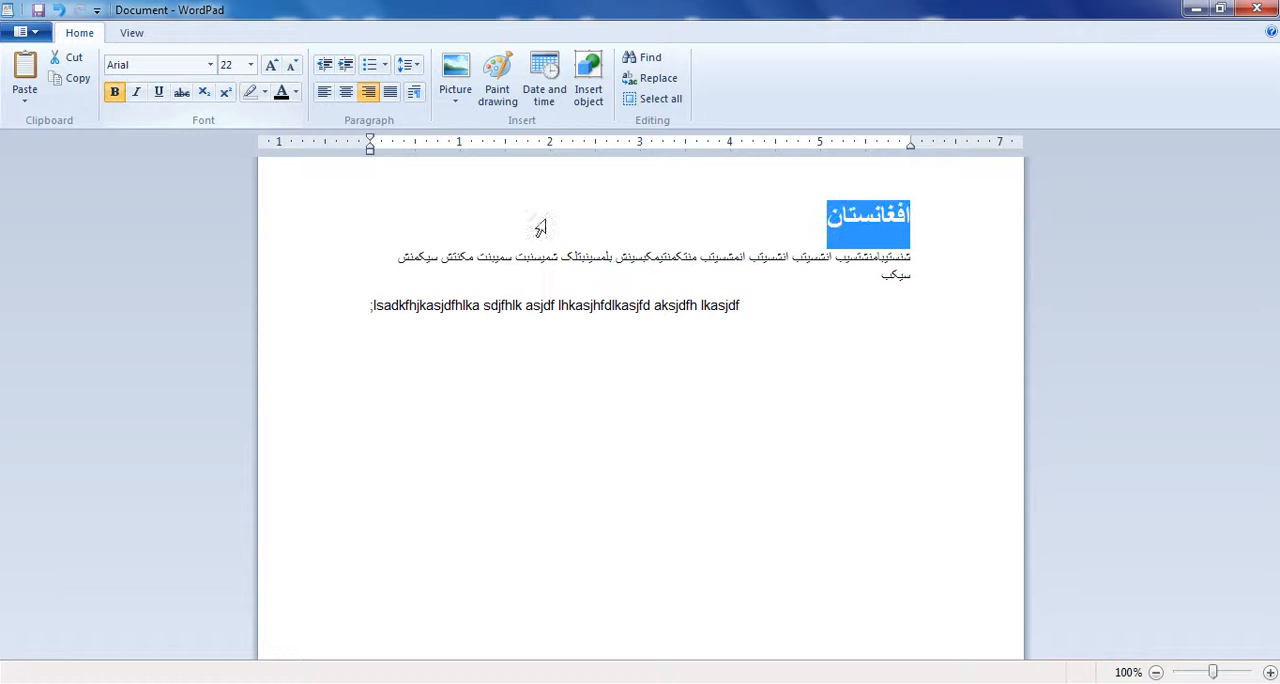
click(346, 93)
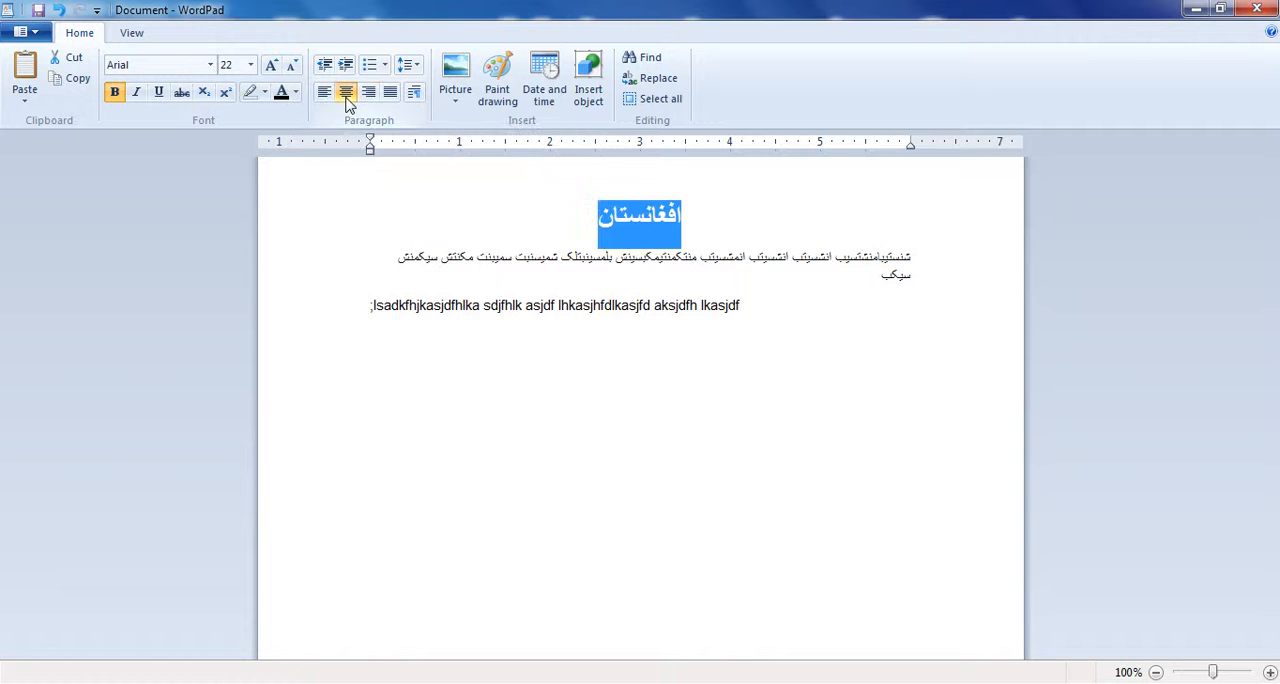
click(711, 351)
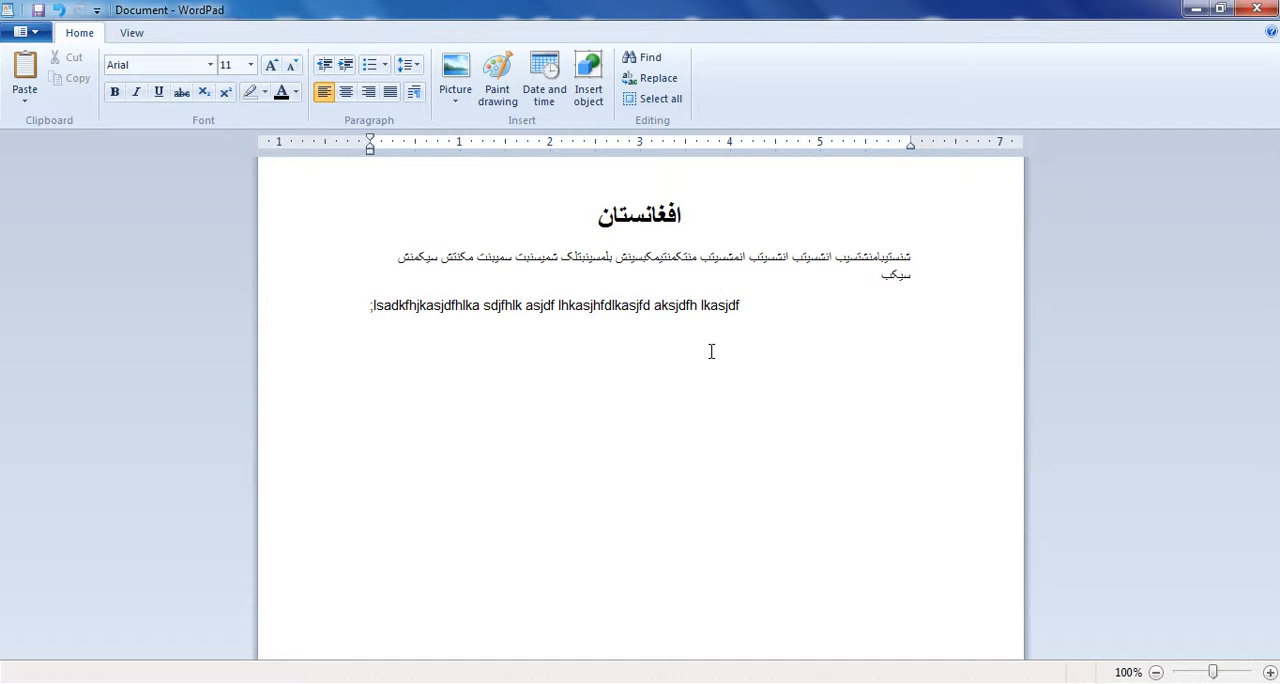
- Replace the whole document with the copied five-paragraph text beginning "Video provides a powerful way"
key(ctrl+a)
key(ctrl+v)
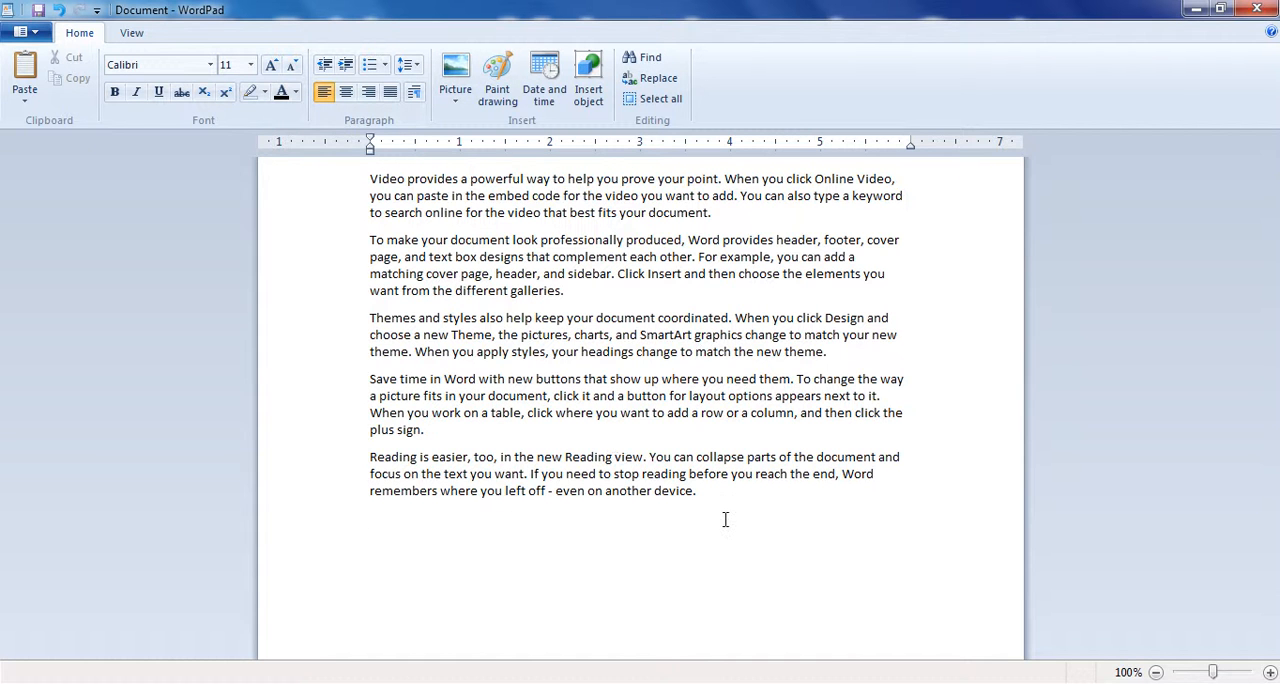
drag(700, 489, 338, 172)
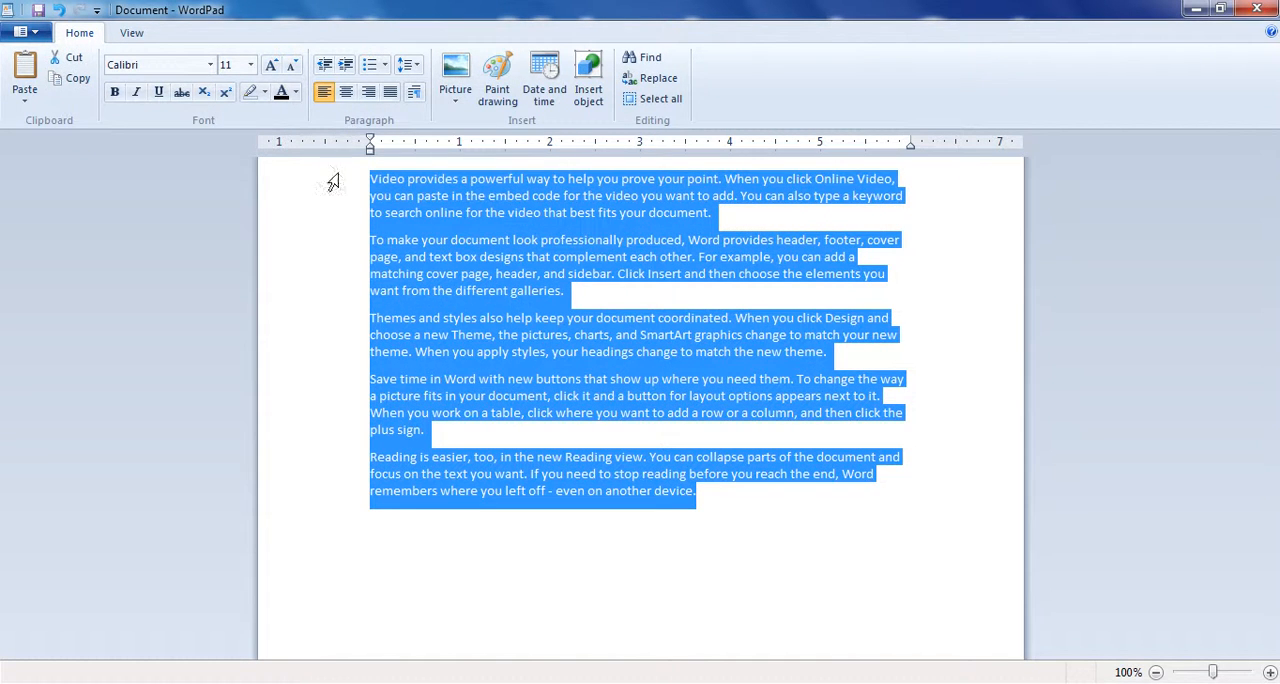
click(845, 428)
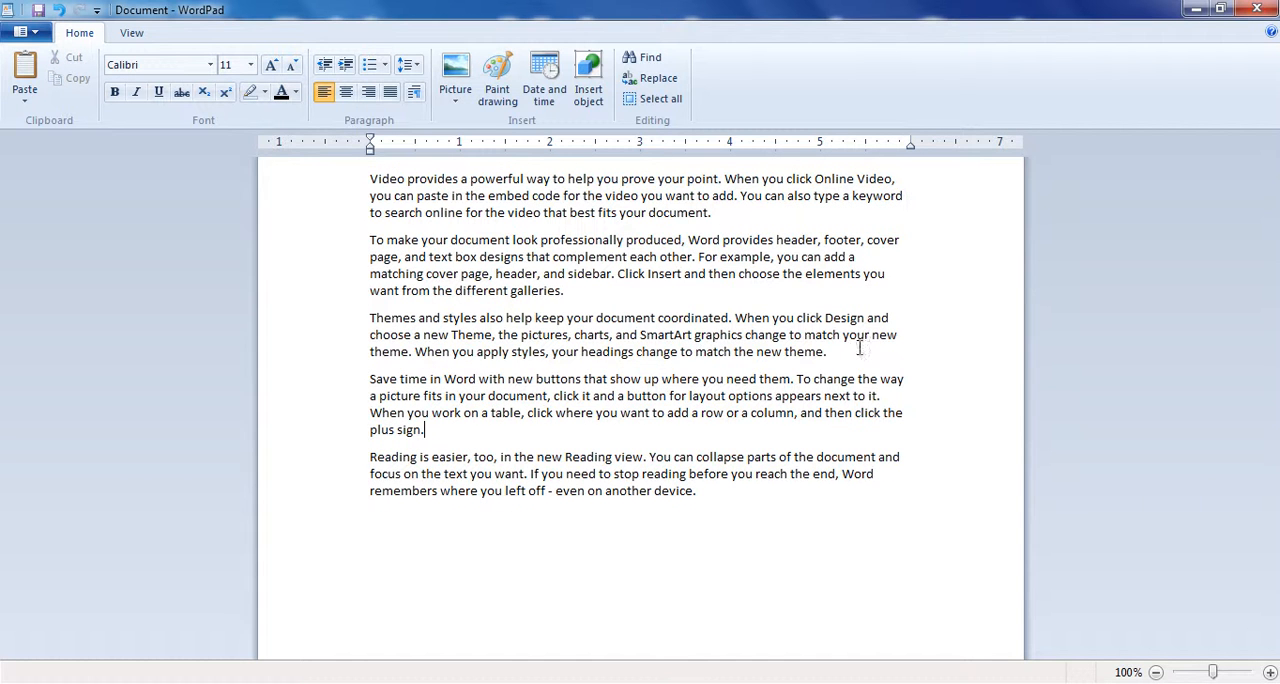
- Examine how the lines of the left-aligned paragraphs end along the page's right margin
drag(898, 238, 462, 232)
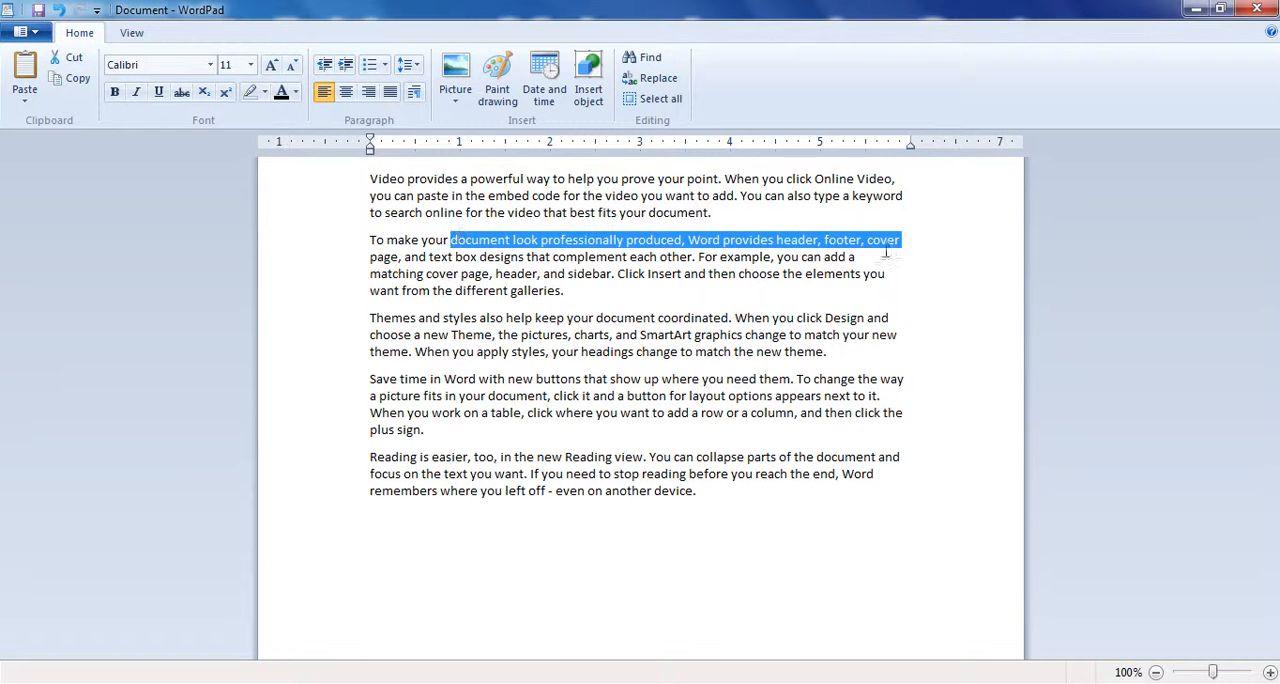
drag(853, 257, 825, 257)
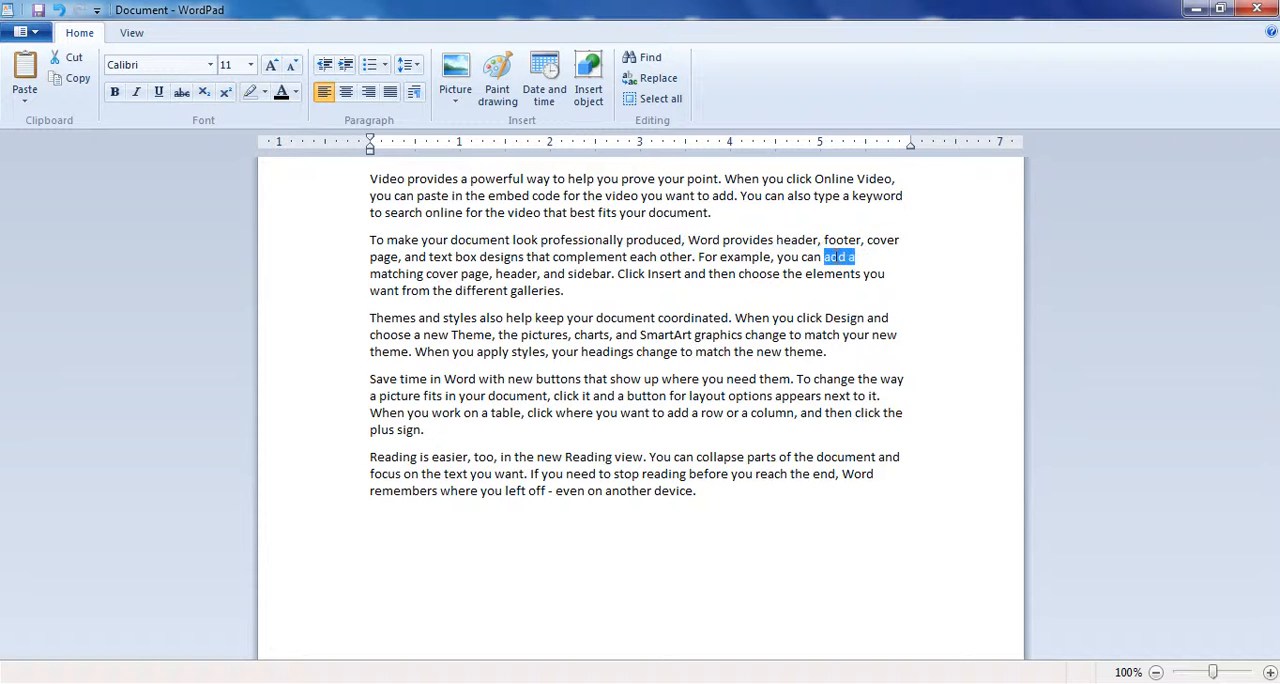
click(845, 258)
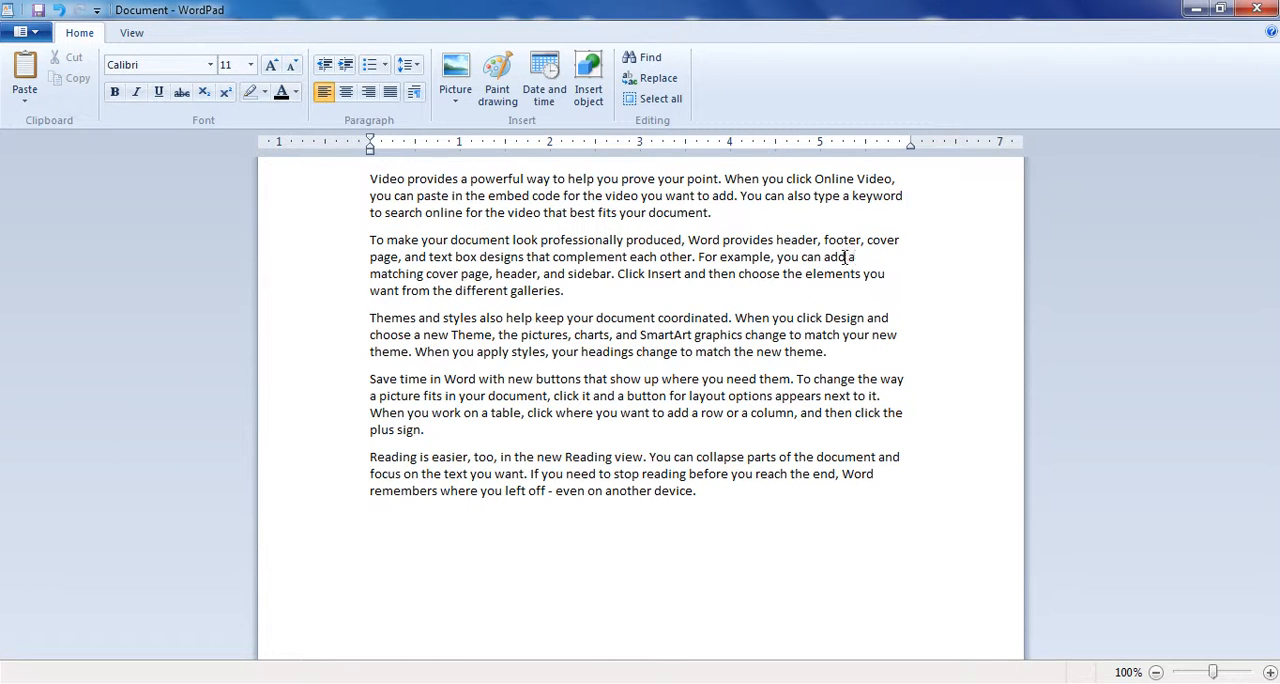
drag(892, 179, 897, 260)
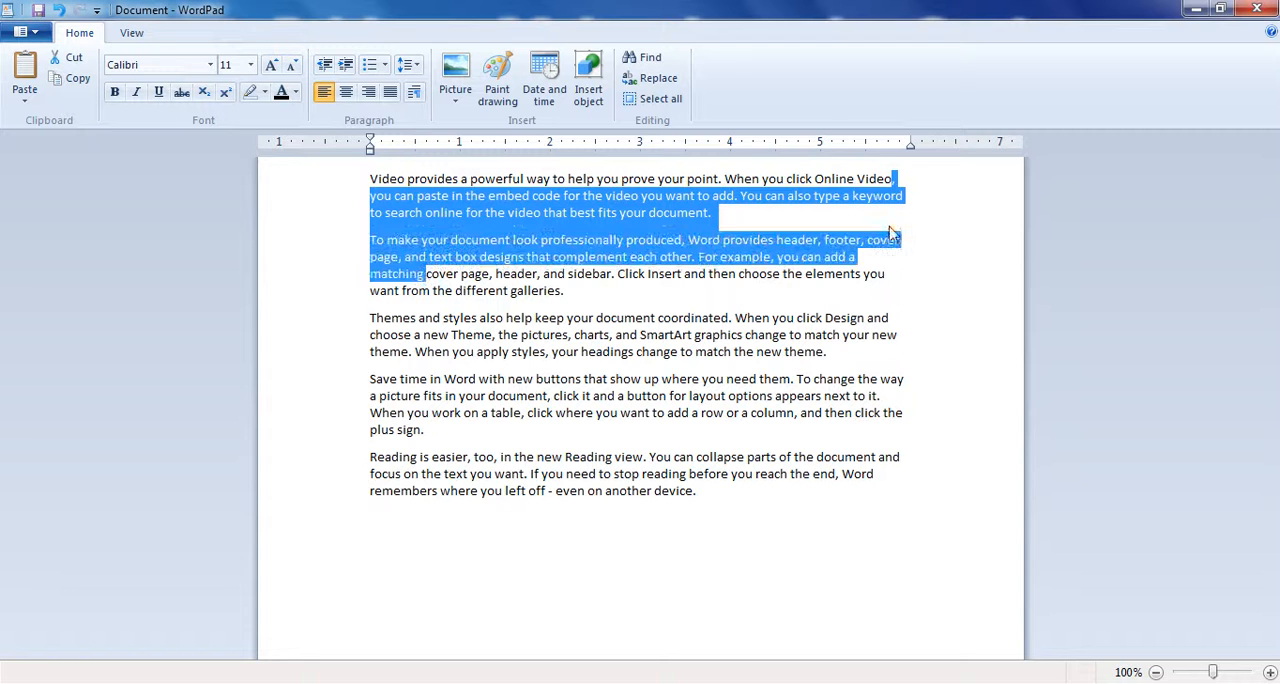
click(880, 197)
drag(892, 179, 892, 267)
click(892, 267)
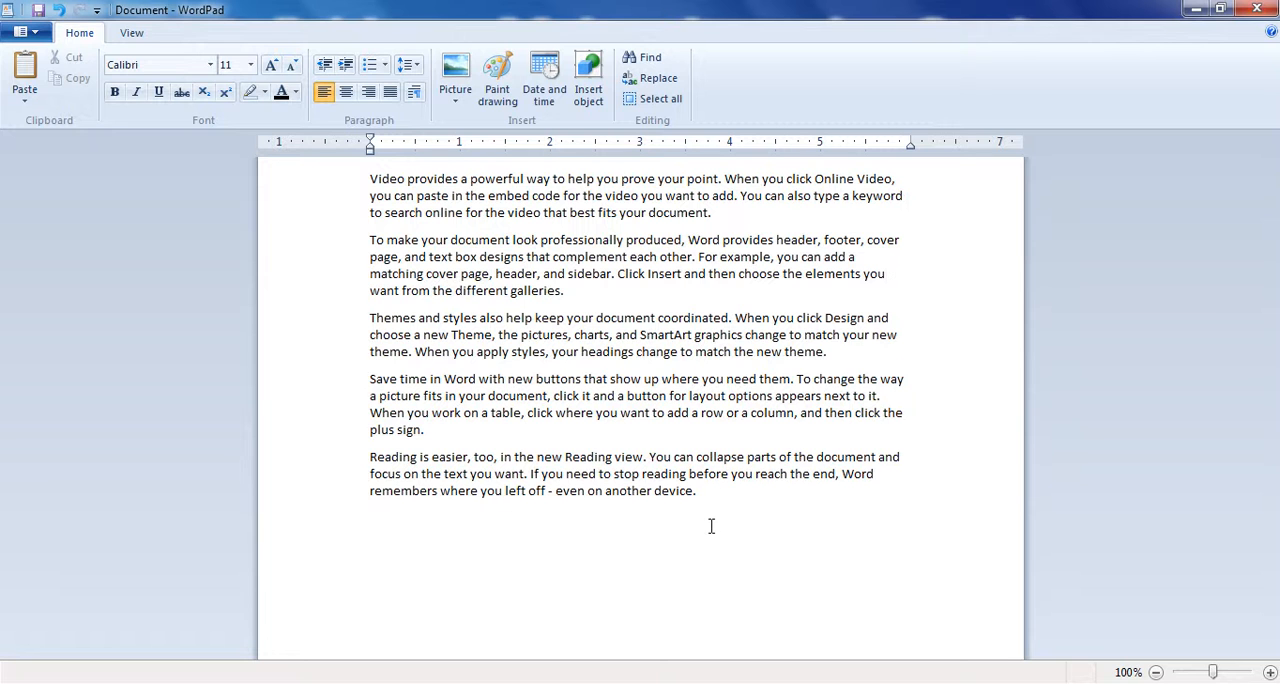
double_click(678, 492)
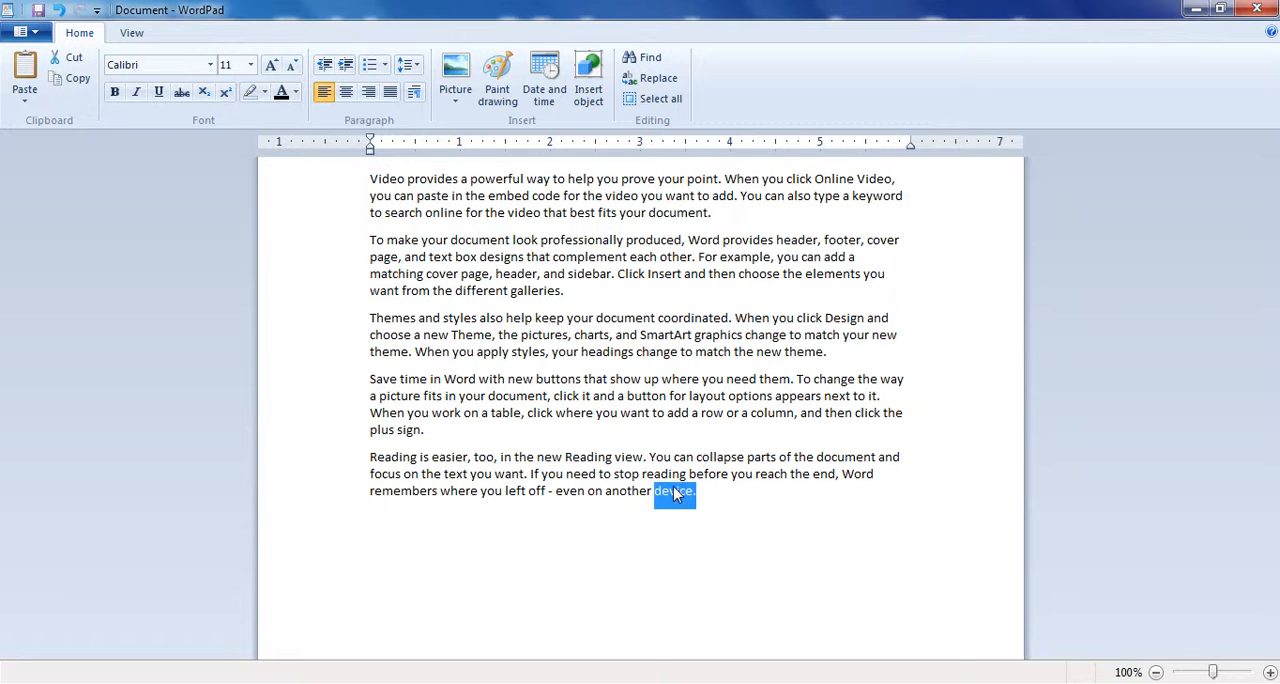
click(369, 352)
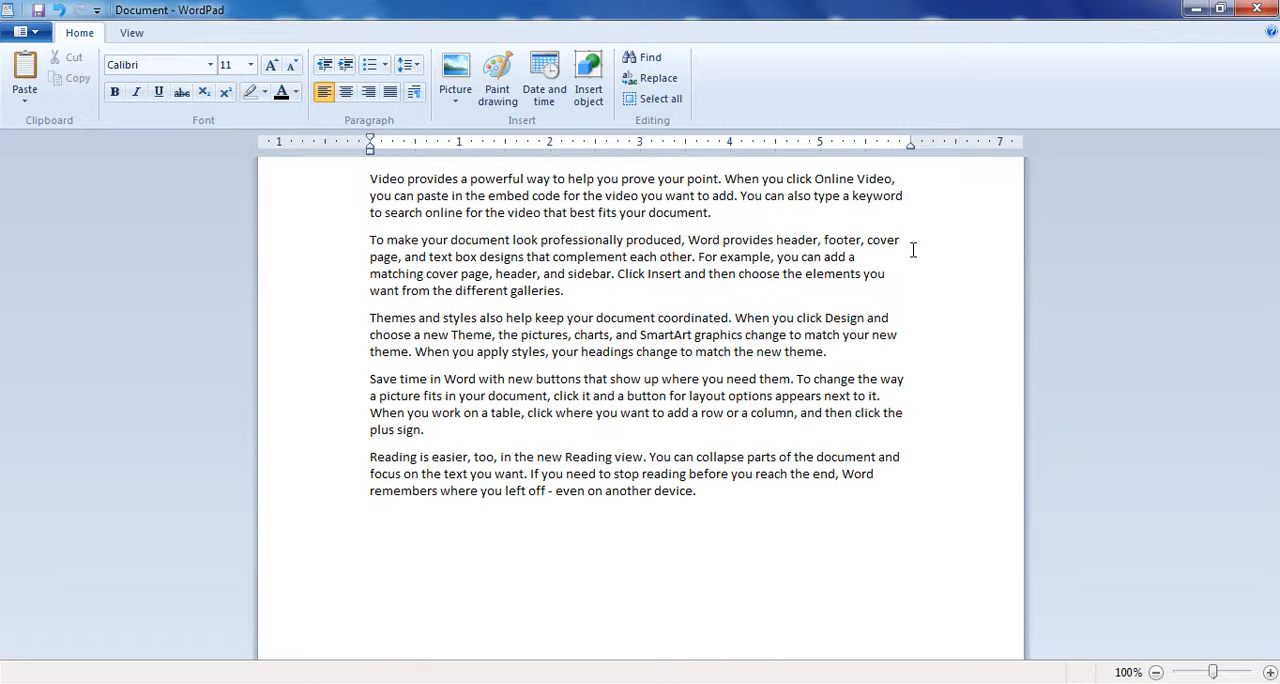
- Justify all five paragraphs and inspect the last lines of the first two
drag(712, 492, 355, 186)
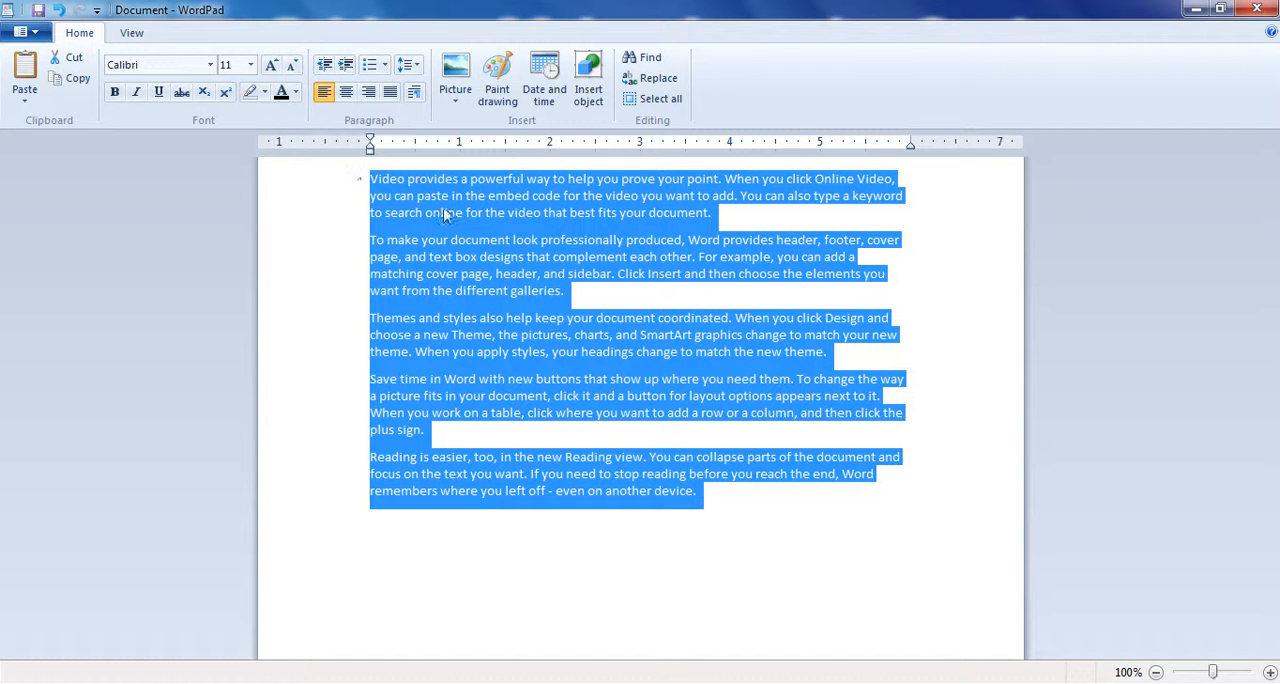
click(398, 90)
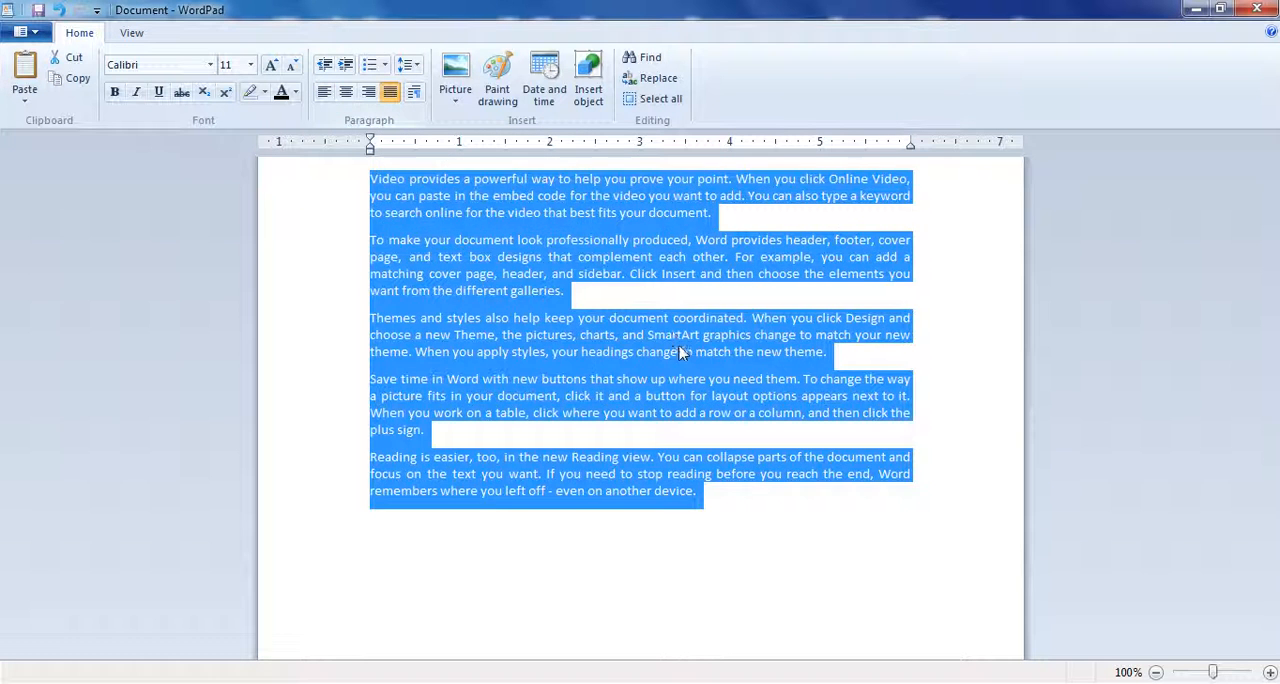
click(768, 476)
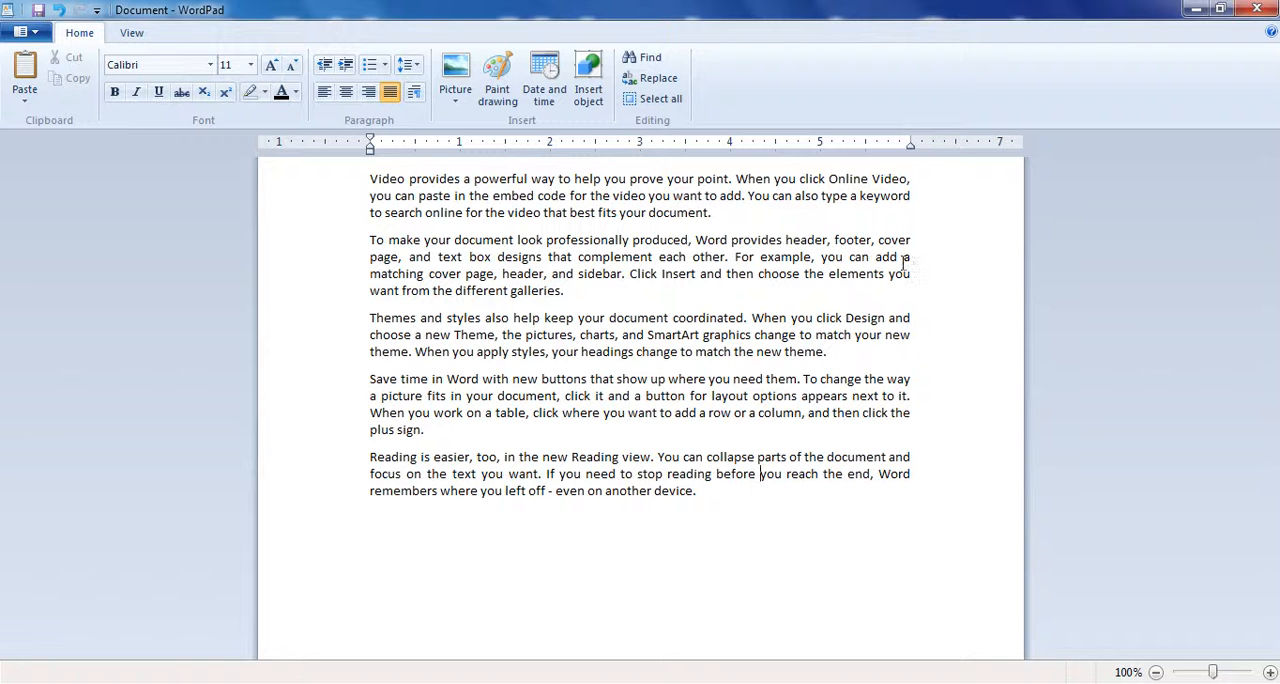
drag(720, 213, 425, 213)
double_click(540, 290)
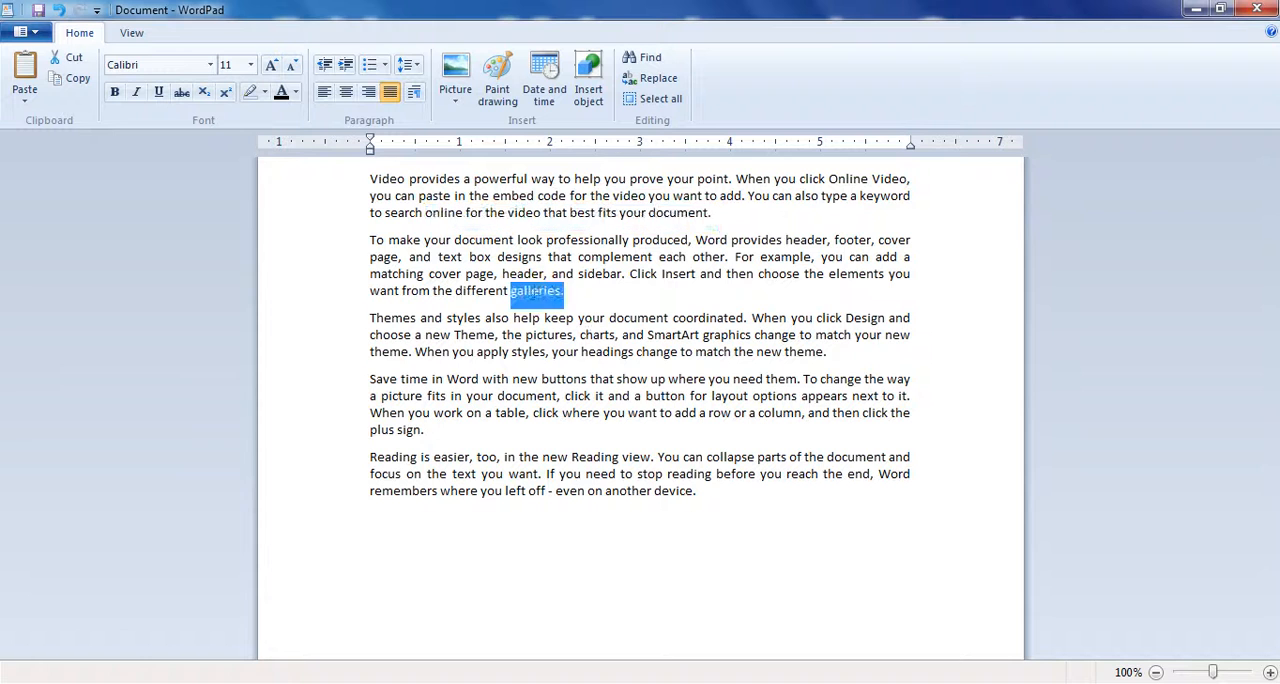
- Add the filler line "alskdfj;laskdjf" as a new paragraph after the one ending in "plus sign.", followed by an empty paragraph
click(435, 440)
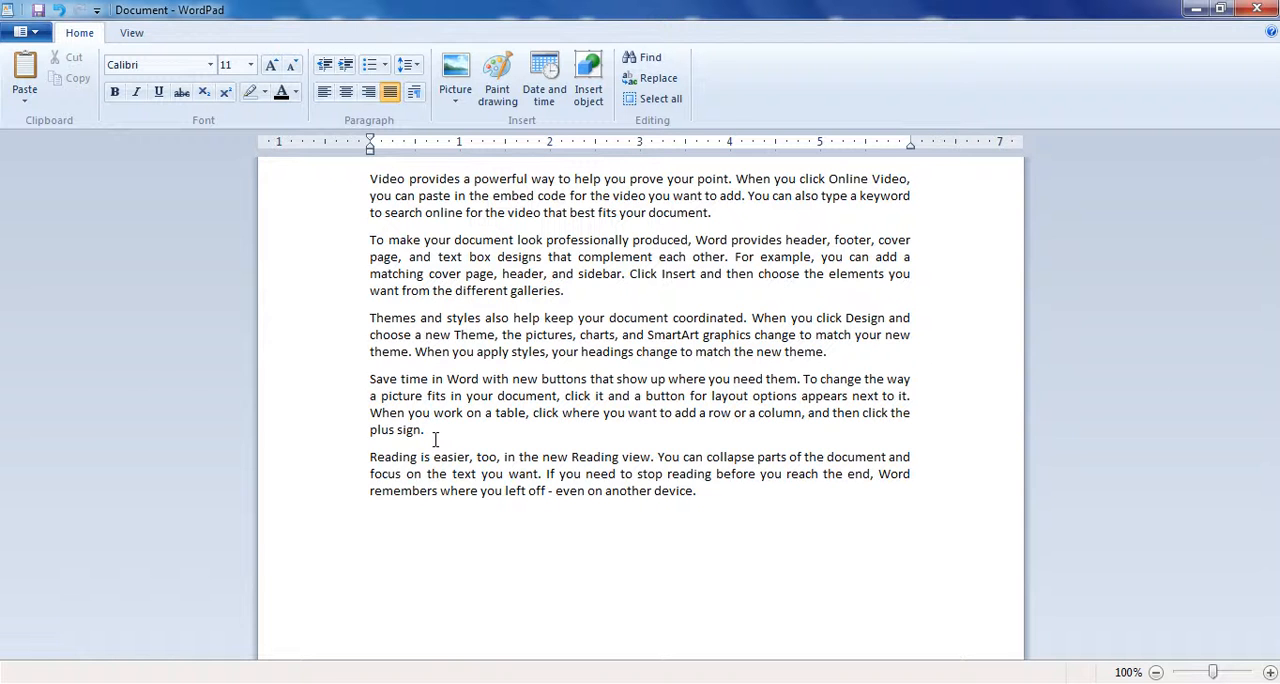
key(Return)
text(alskdfj;laskdjf)
key(Return)
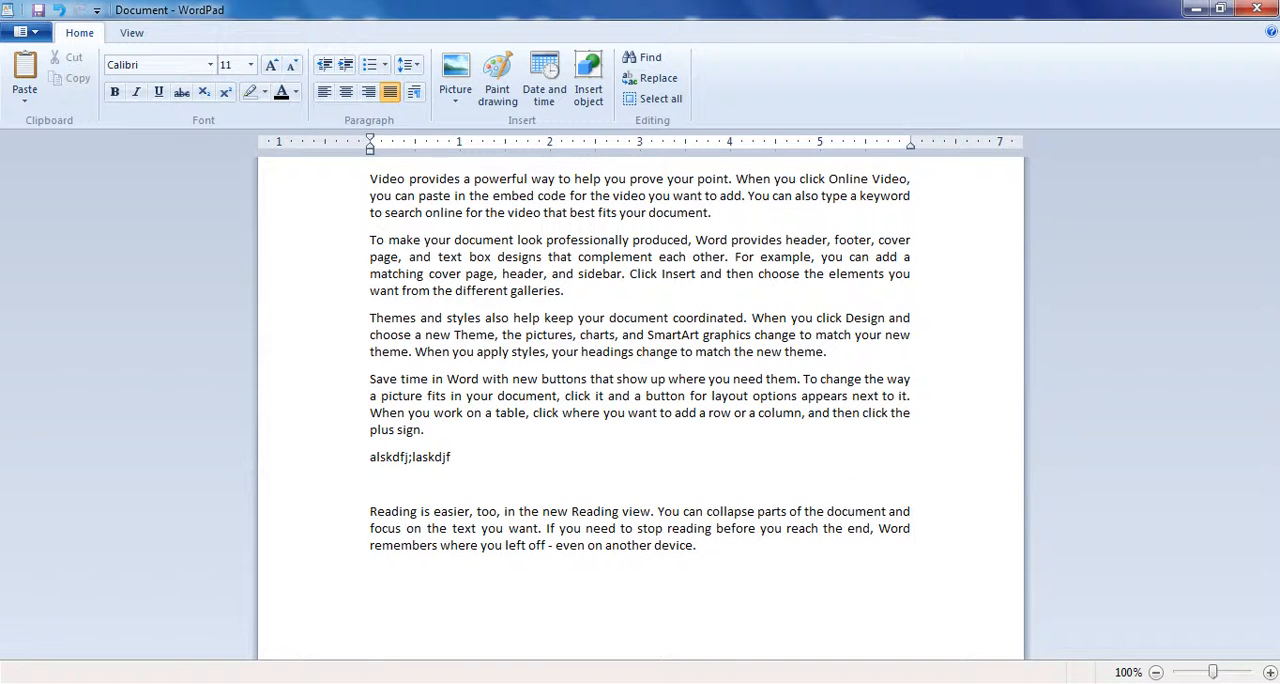
- Delete the filler line and the extra empty paragraph, keeping the period after "plus sign"
key(BackSpace)
key(BackSpace)
key(BackSpace)
key(BackSpace)
key(BackSpace)
key(BackSpace)
key(BackSpace)
key(BackSpace)
key(BackSpace)
key(BackSpace)
key(BackSpace)
key(BackSpace)
key(BackSpace)
key(BackSpace)
key(BackSpace)
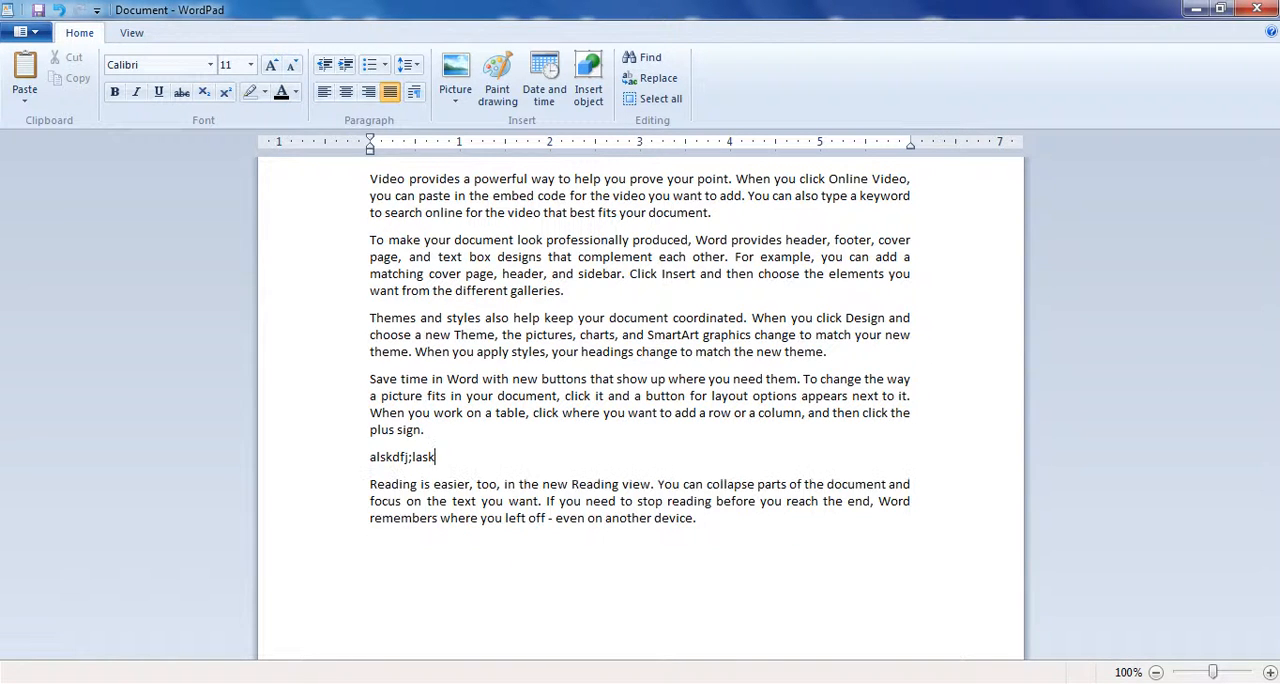
key(BackSpace)
key(BackSpace)
key(BackSpace)
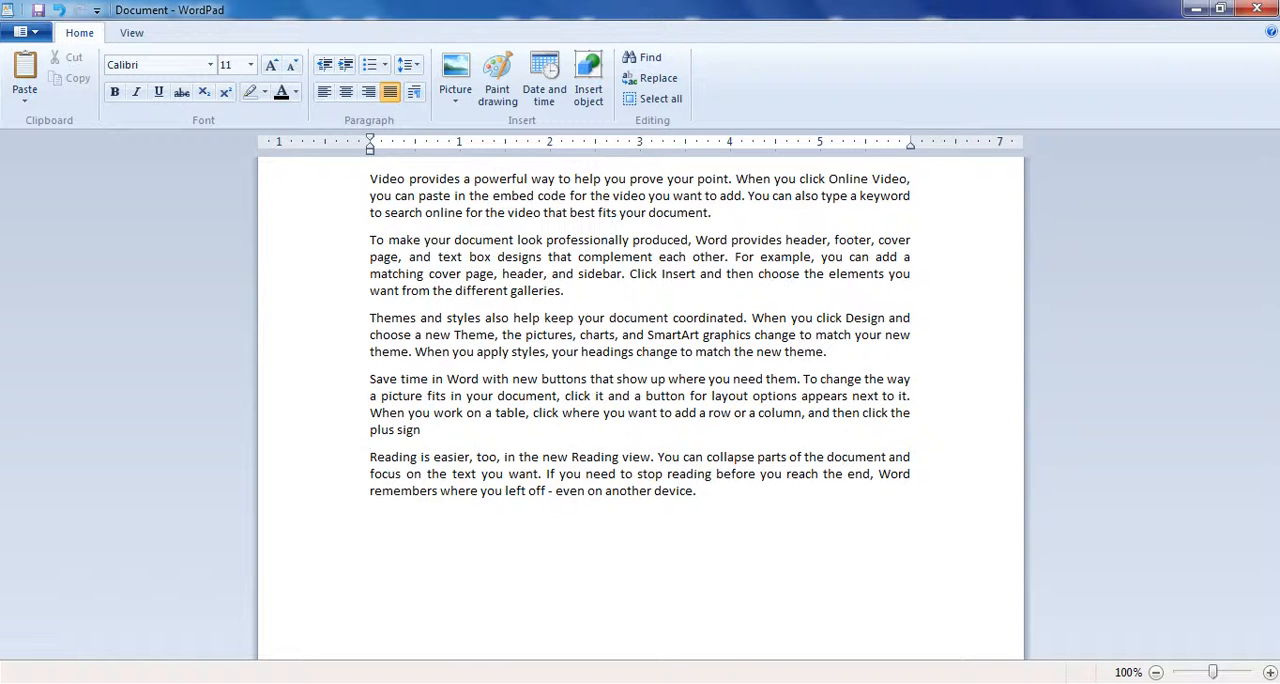
text(.)
- Select the text from "search online" in the first paragraph through the document's end and view its paragraph settings
click(741, 518)
drag(698, 491, 398, 217)
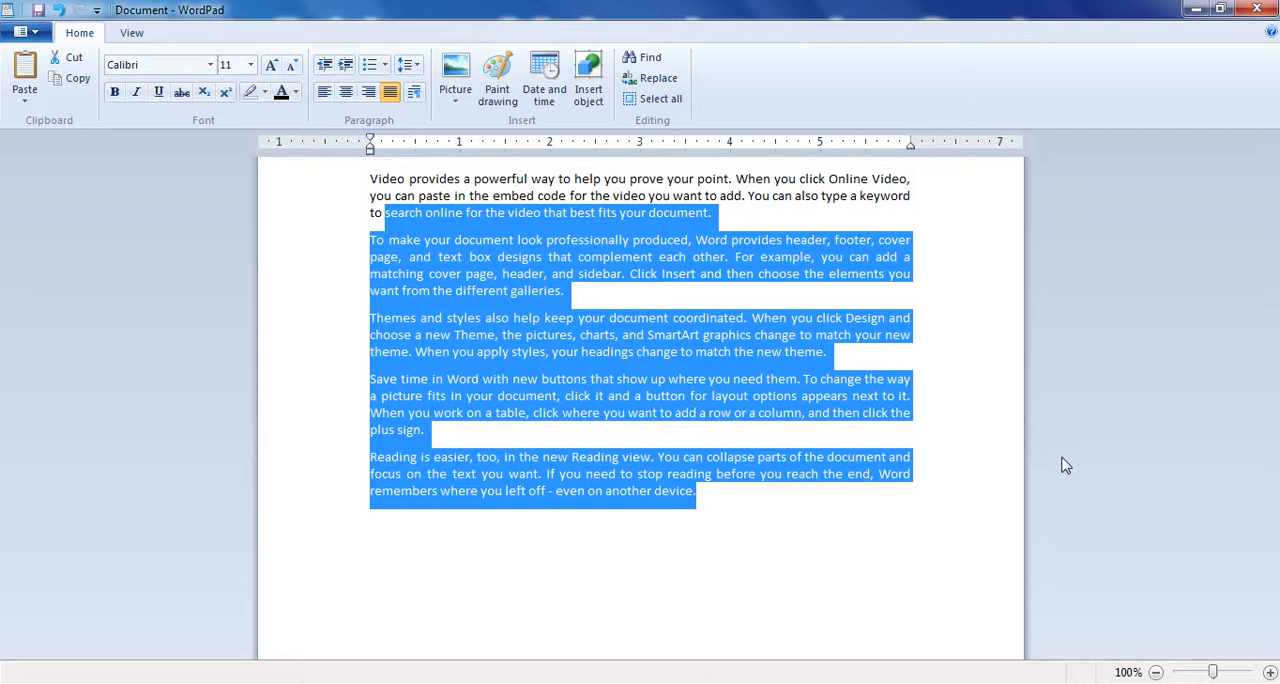
click(416, 92)
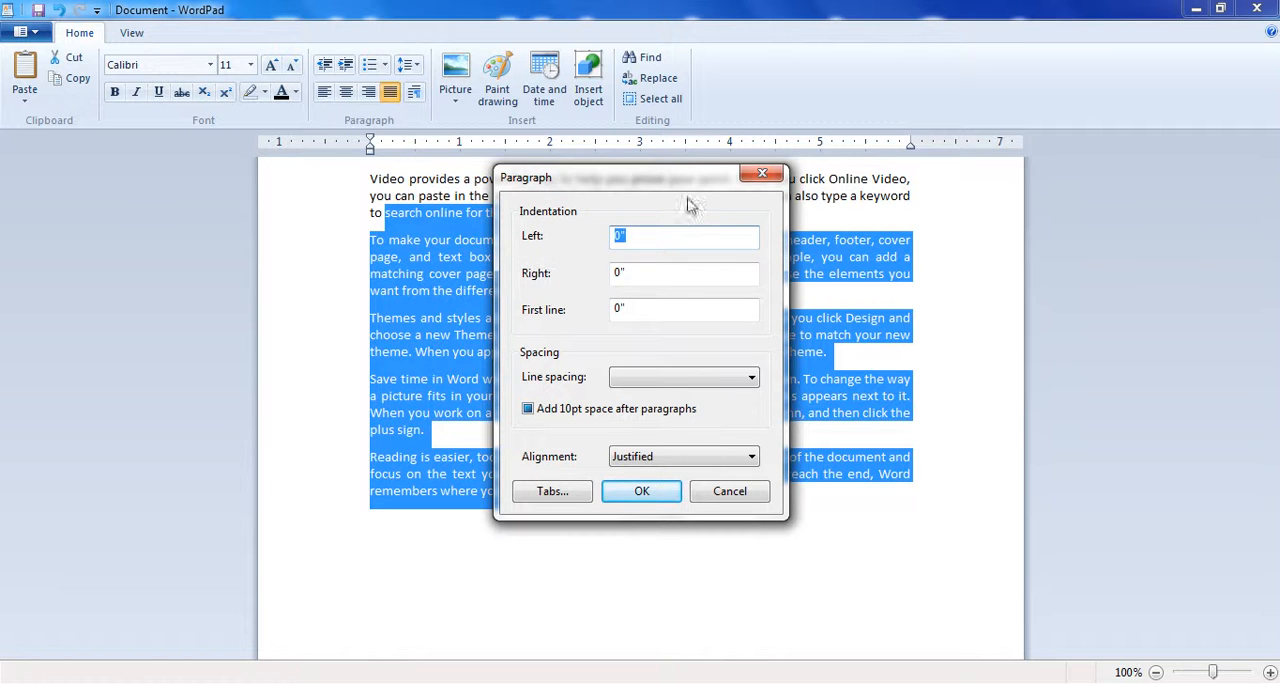
click(762, 176)
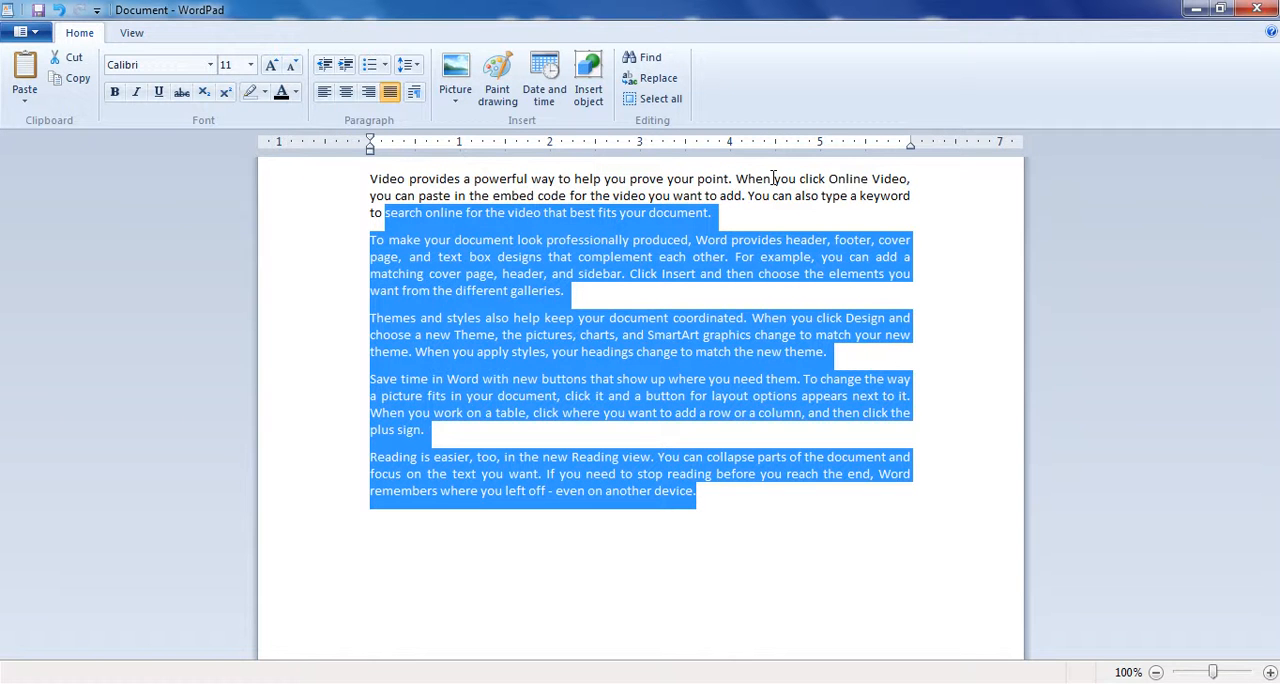
- Set the left indentation of the selected paragraphs to 2"
click(414, 91)
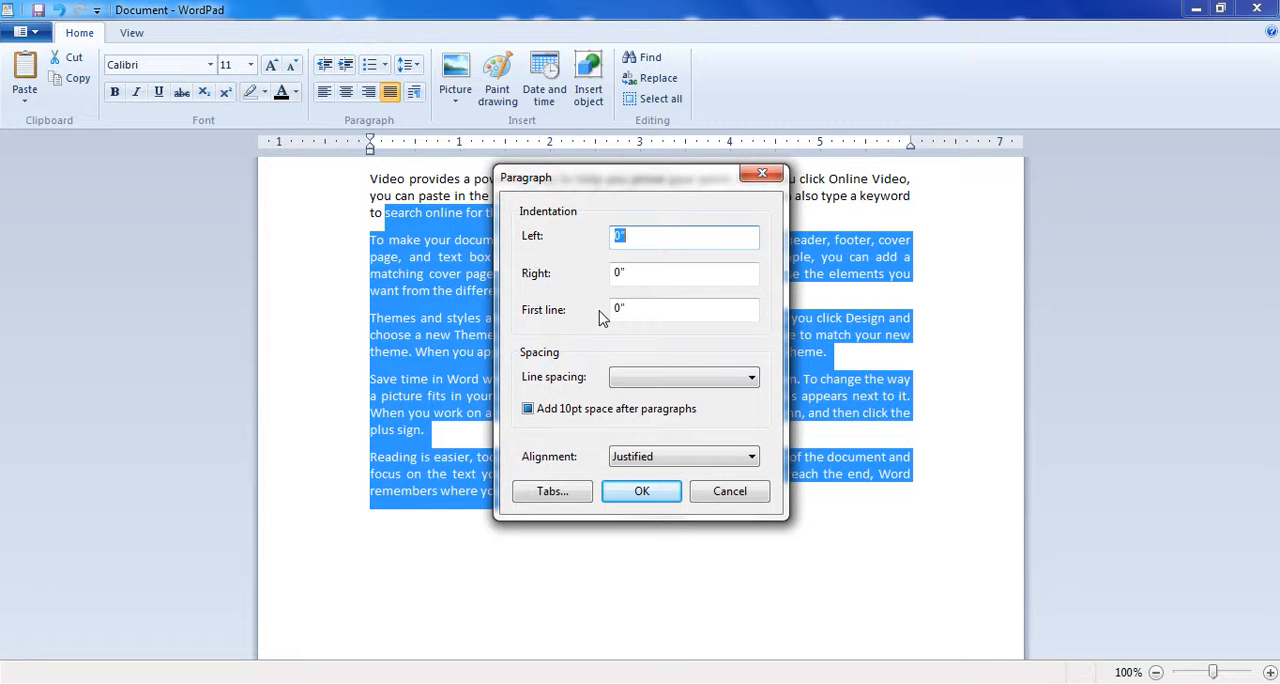
double_click(618, 232)
text(2)
click(652, 494)
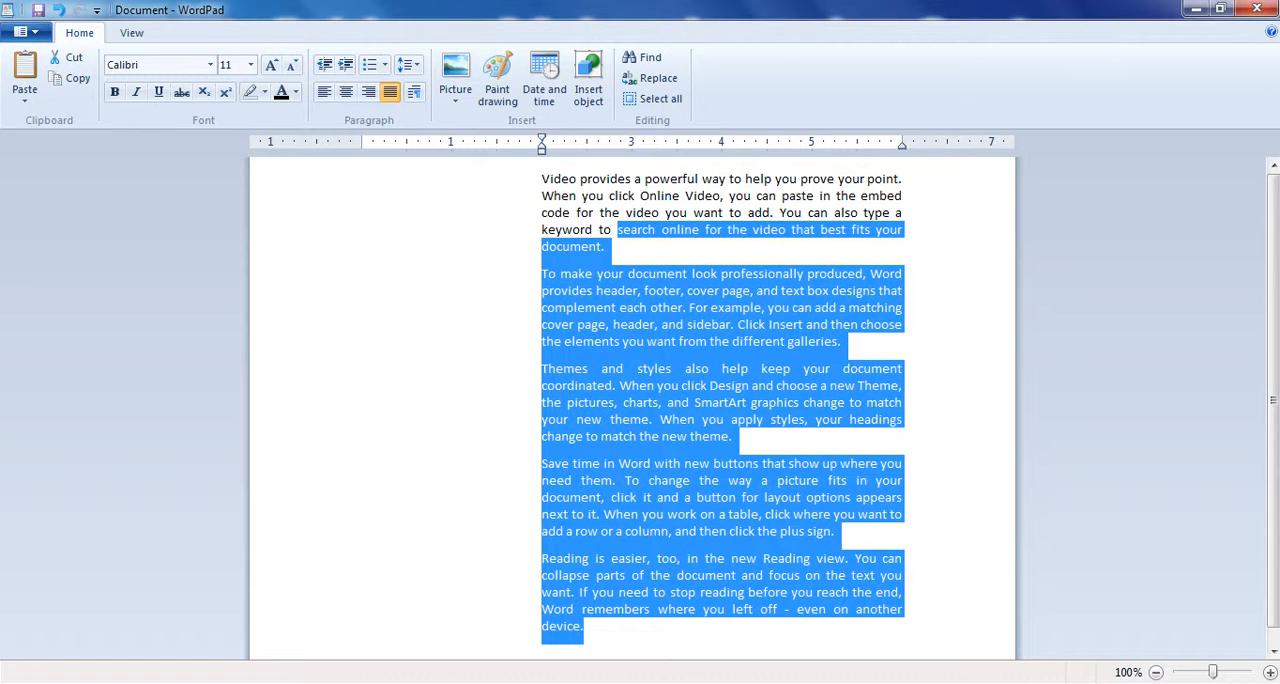
click(1096, 683)
click(1065, 606)
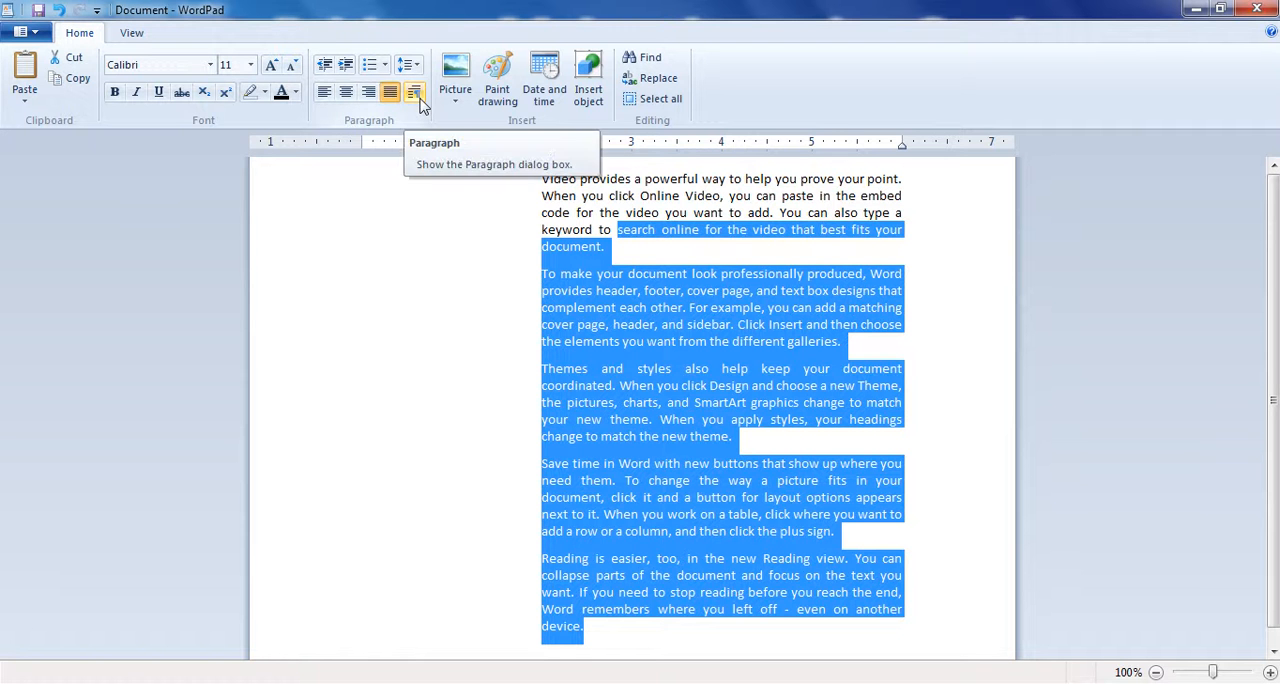
- Decrease the selected paragraphs' left indentation by one level and reset it to 0"
click(324, 64)
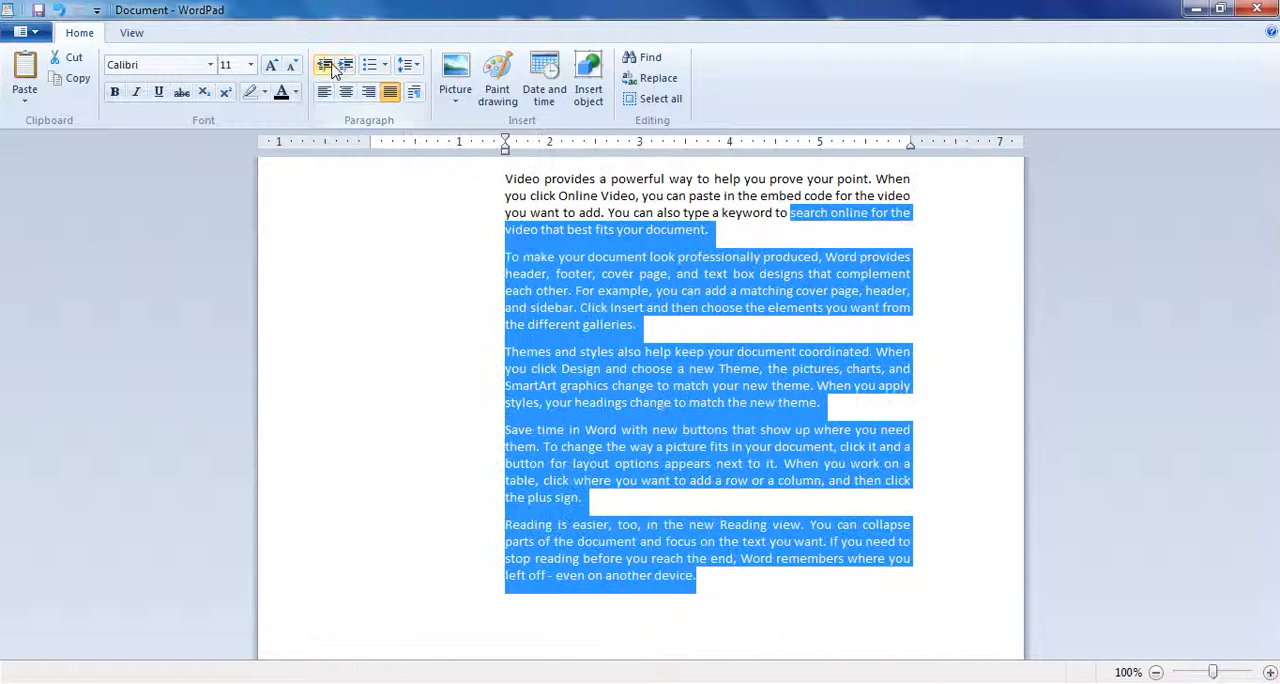
click(417, 92)
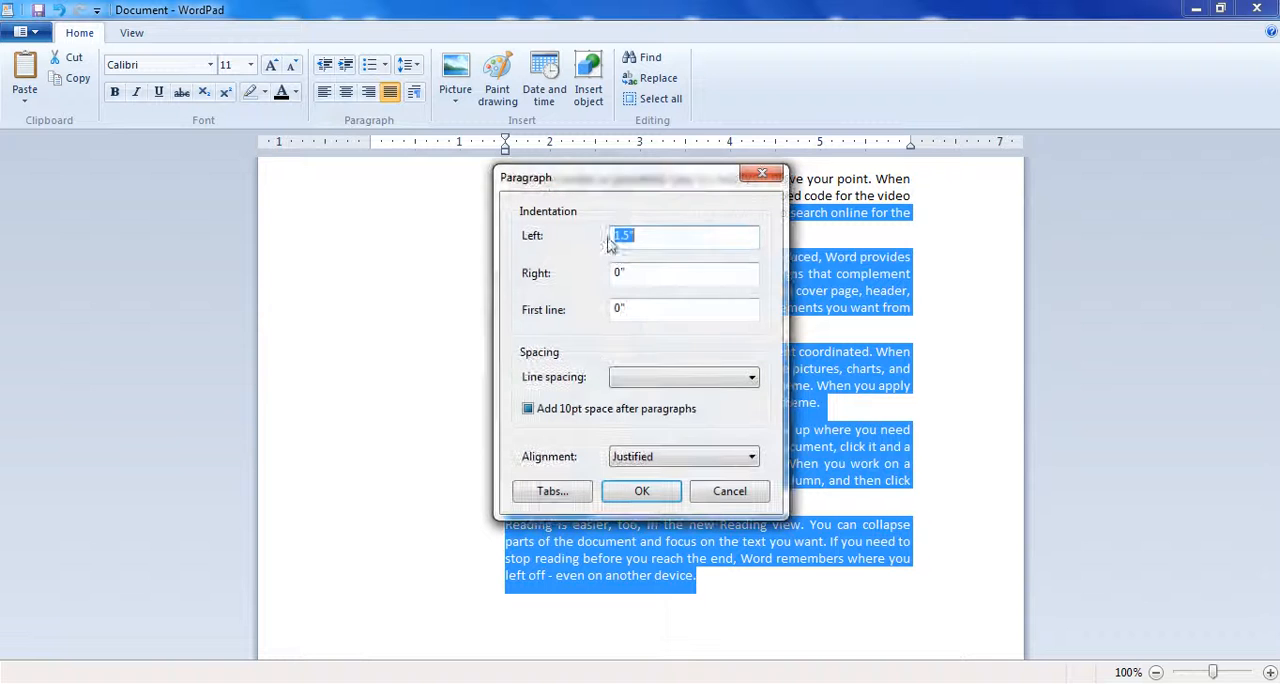
text(0)
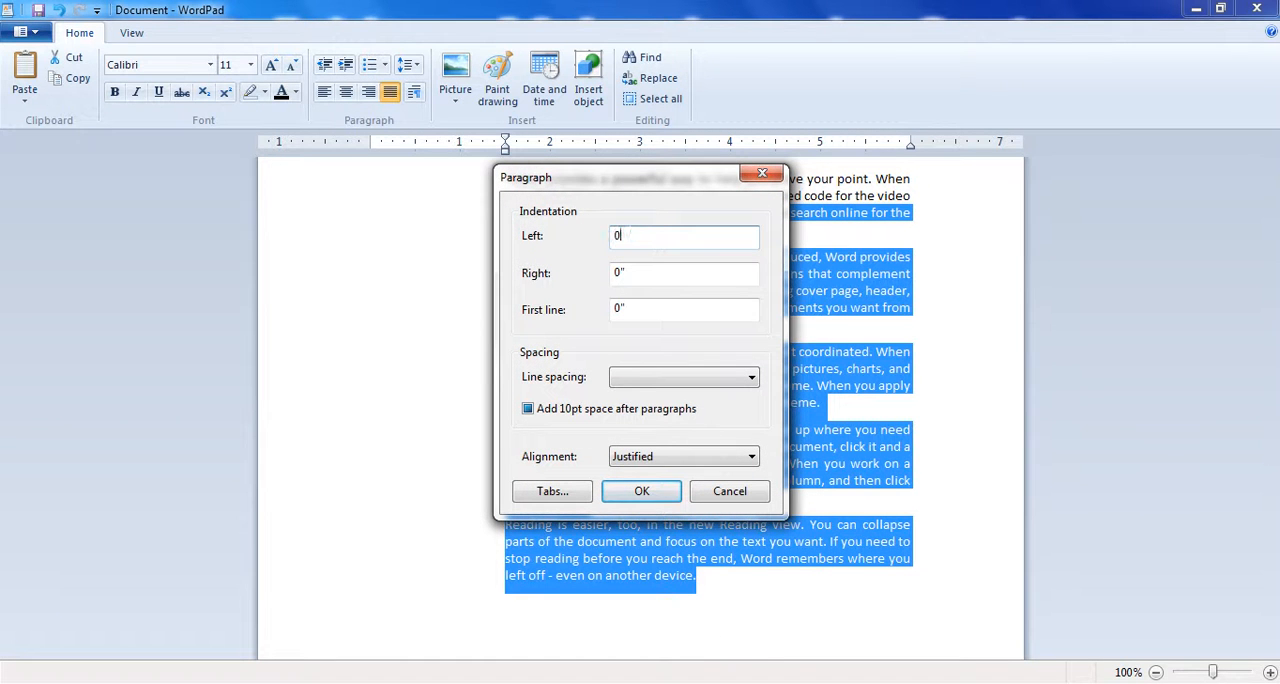
click(643, 492)
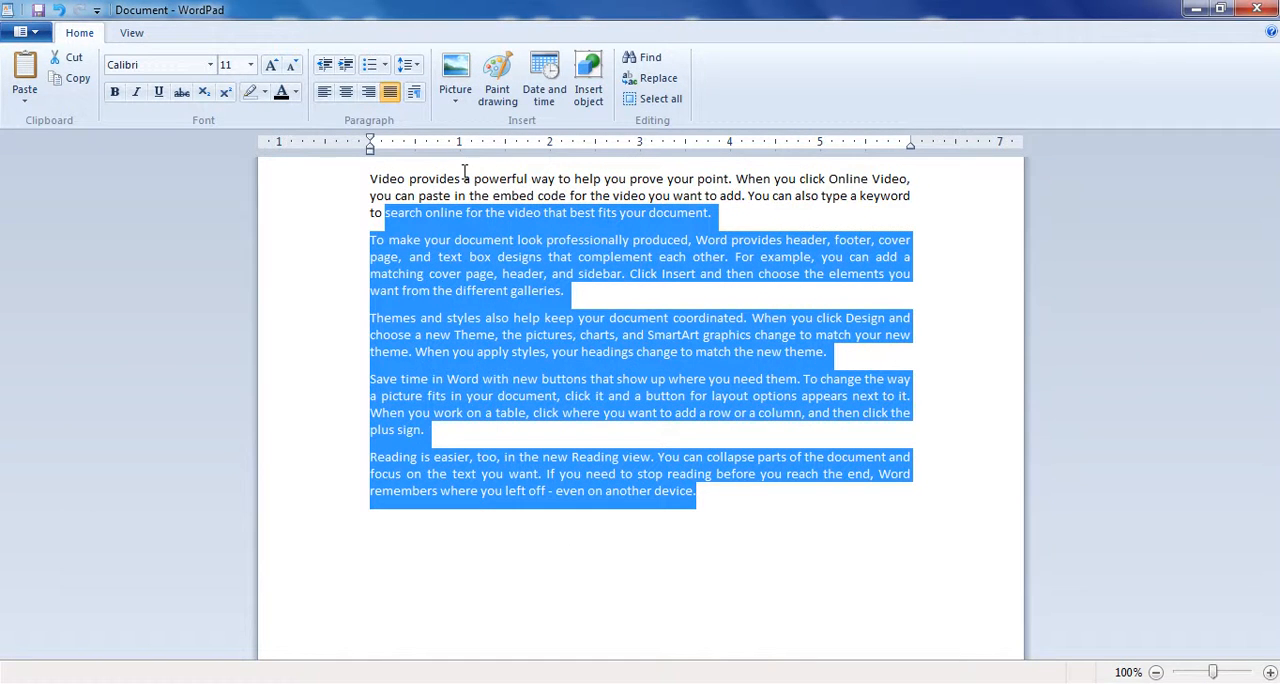
- Set the first-line indentation of the selected paragraphs to 1" and inspect the indented opening lines
click(414, 92)
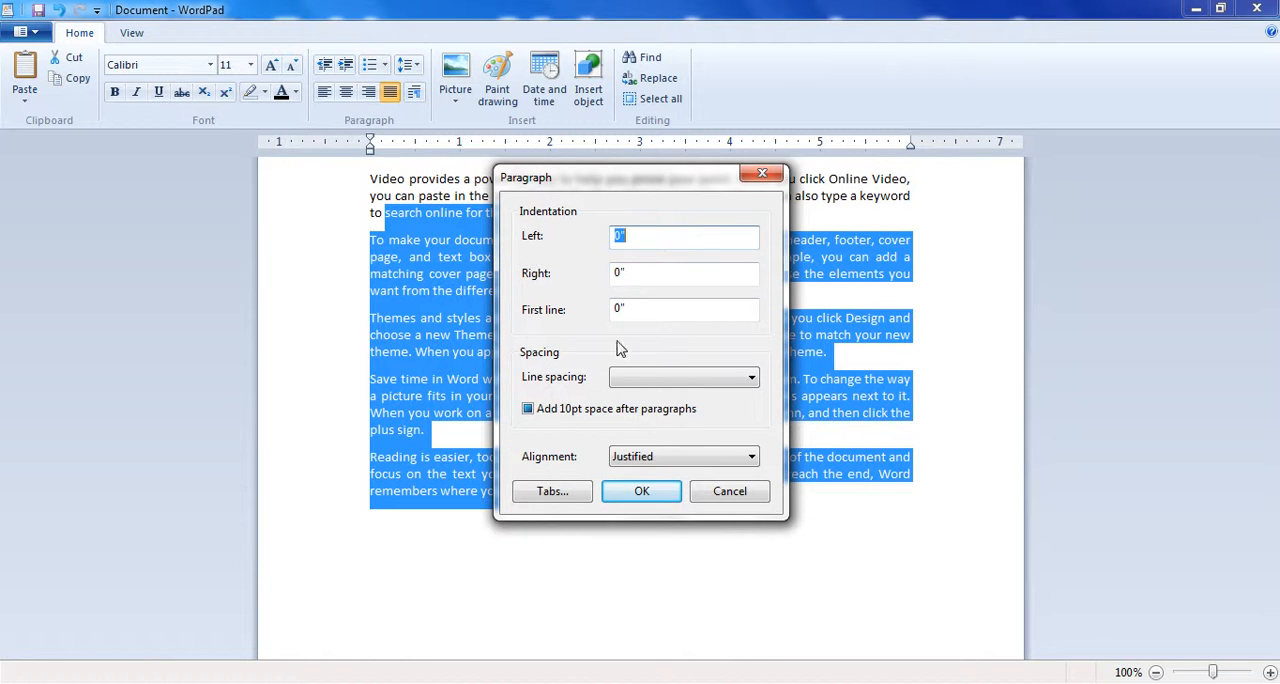
double_click(620, 308)
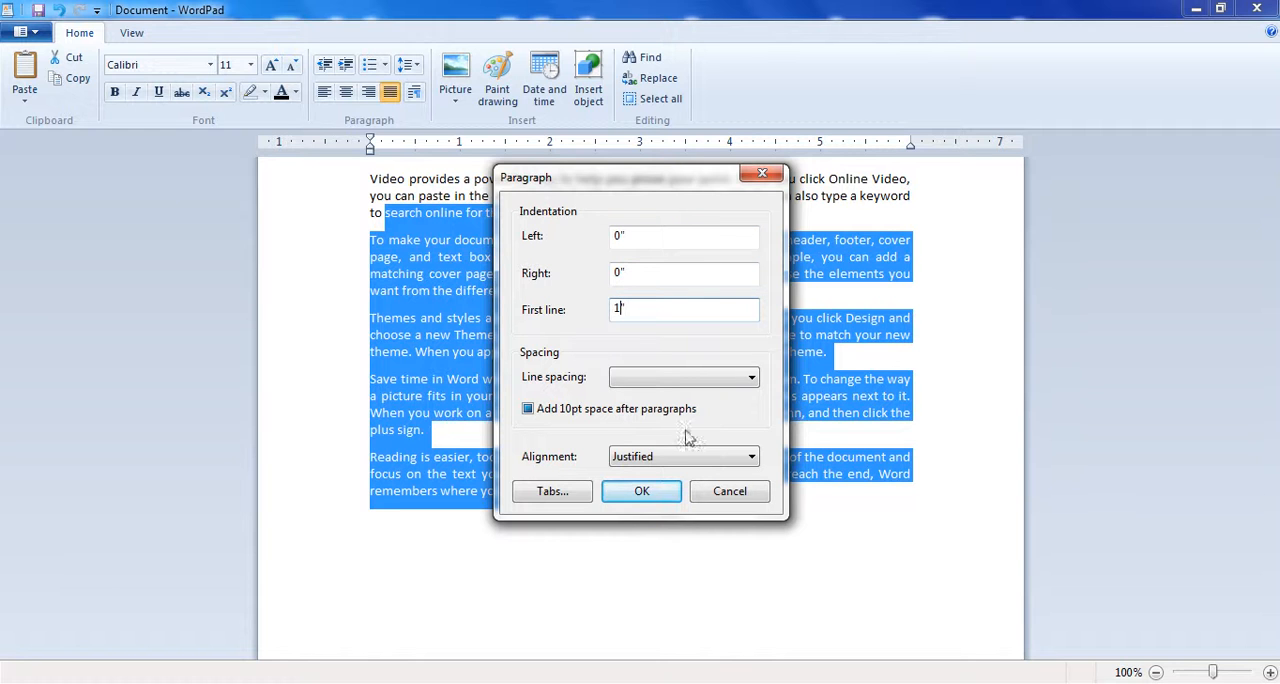
click(640, 490)
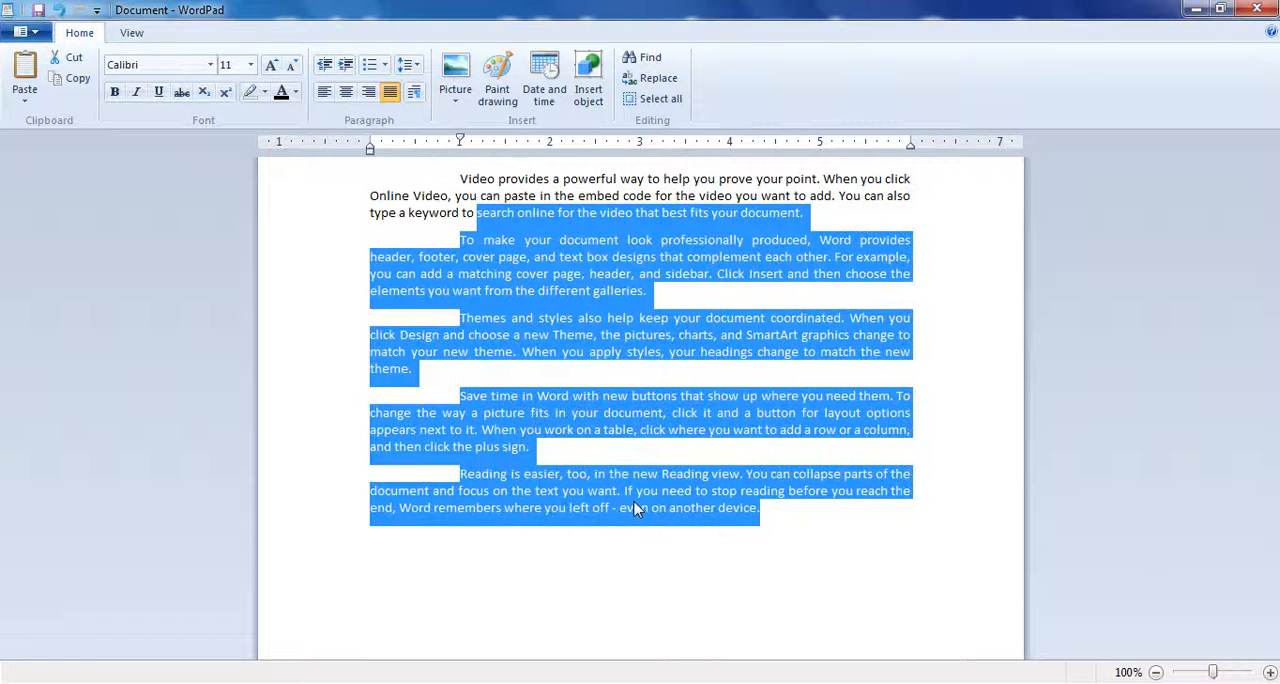
click(503, 336)
drag(446, 243, 500, 238)
- Set the first-line indentation of the second paragraph to 5" and review that paragraph's settings
click(503, 246)
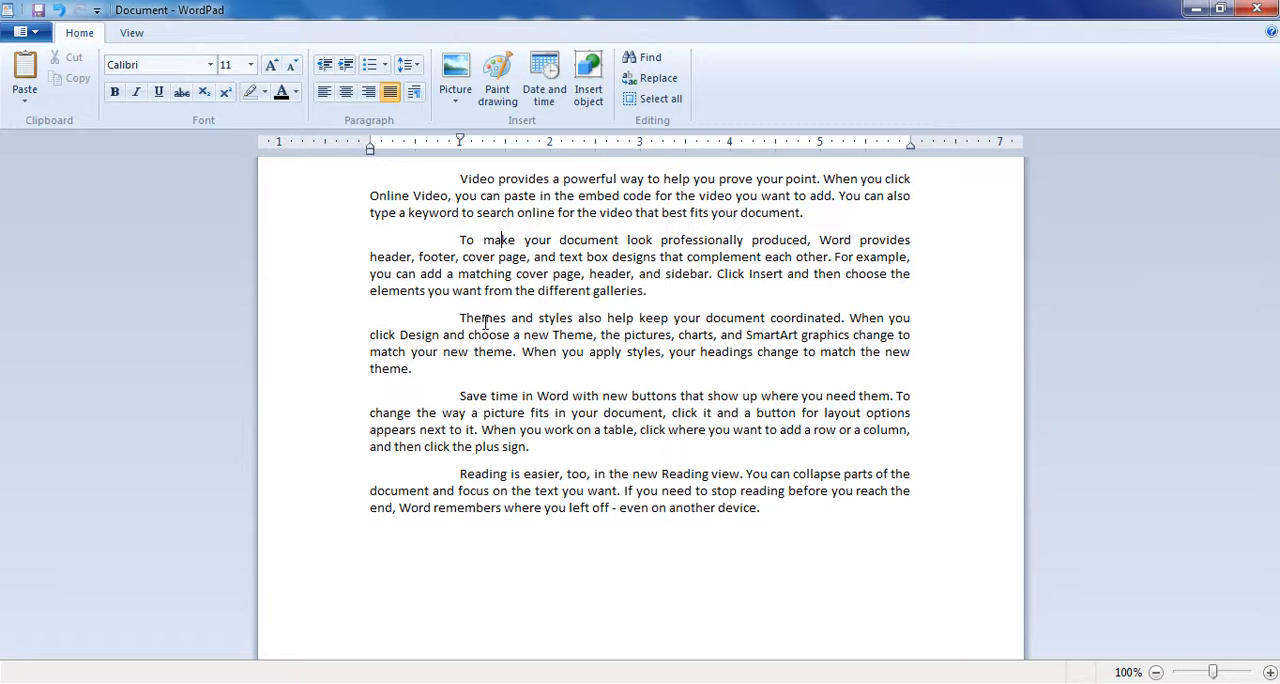
click(414, 91)
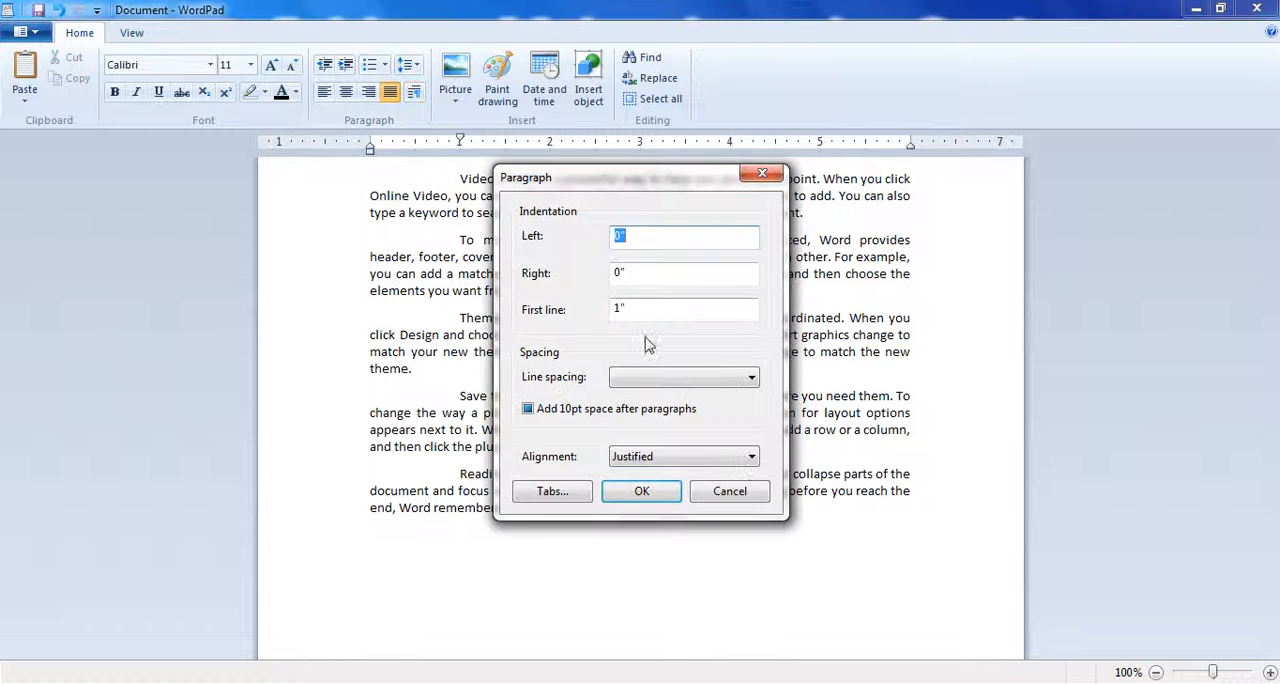
click(616, 310)
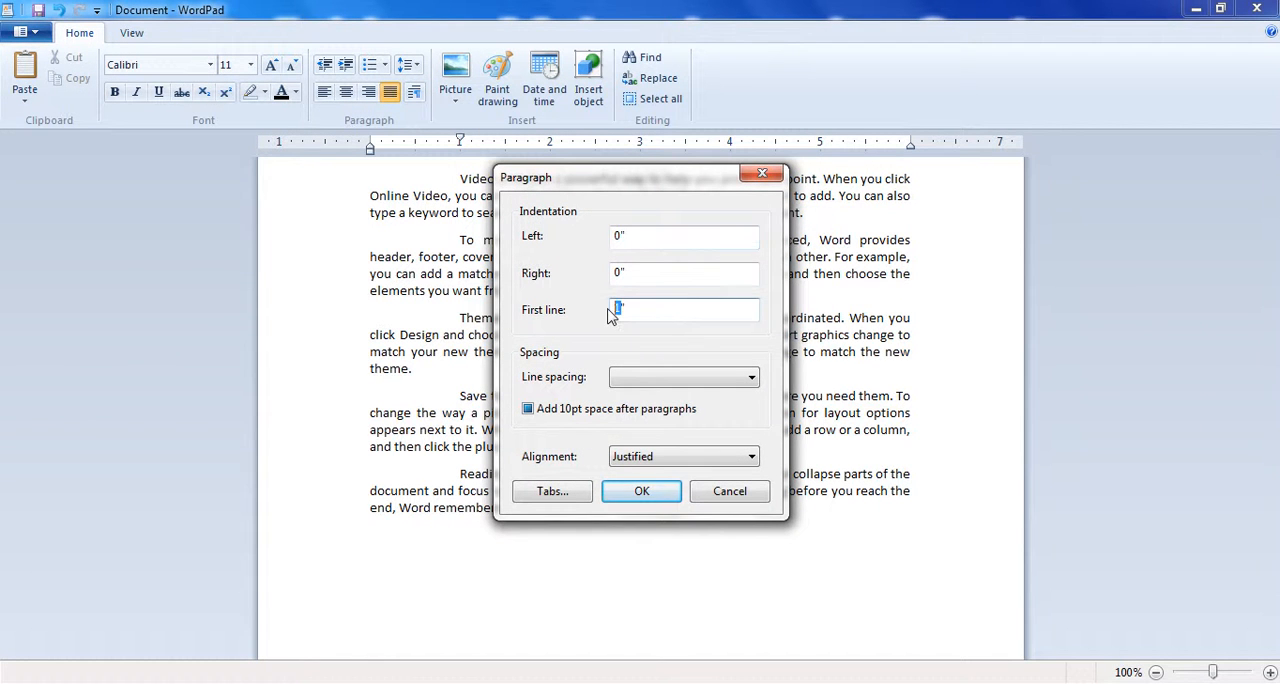
text(5)
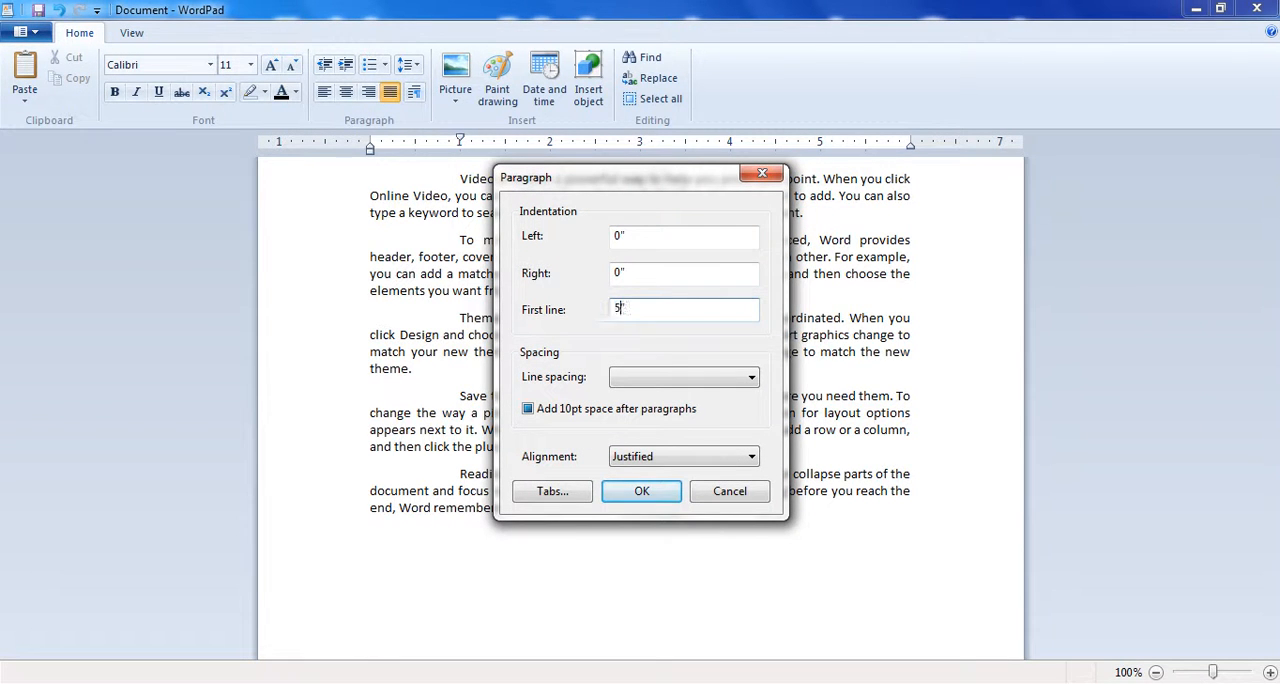
click(645, 491)
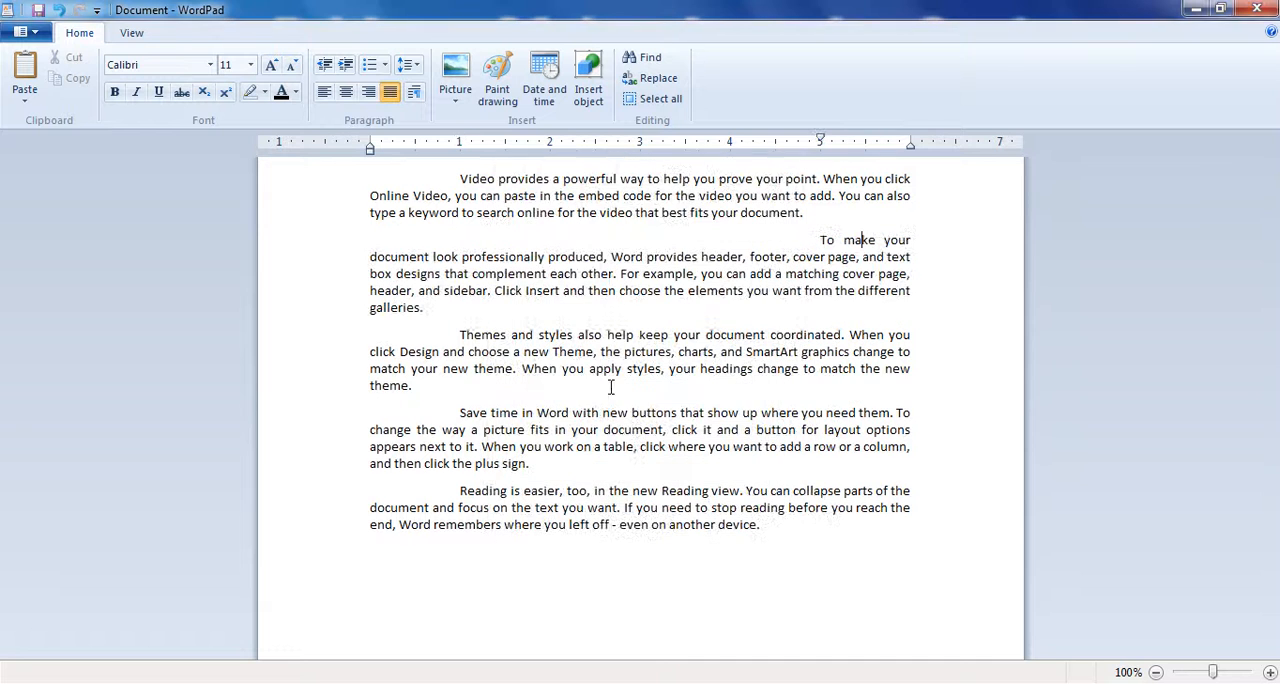
click(860, 239)
click(414, 91)
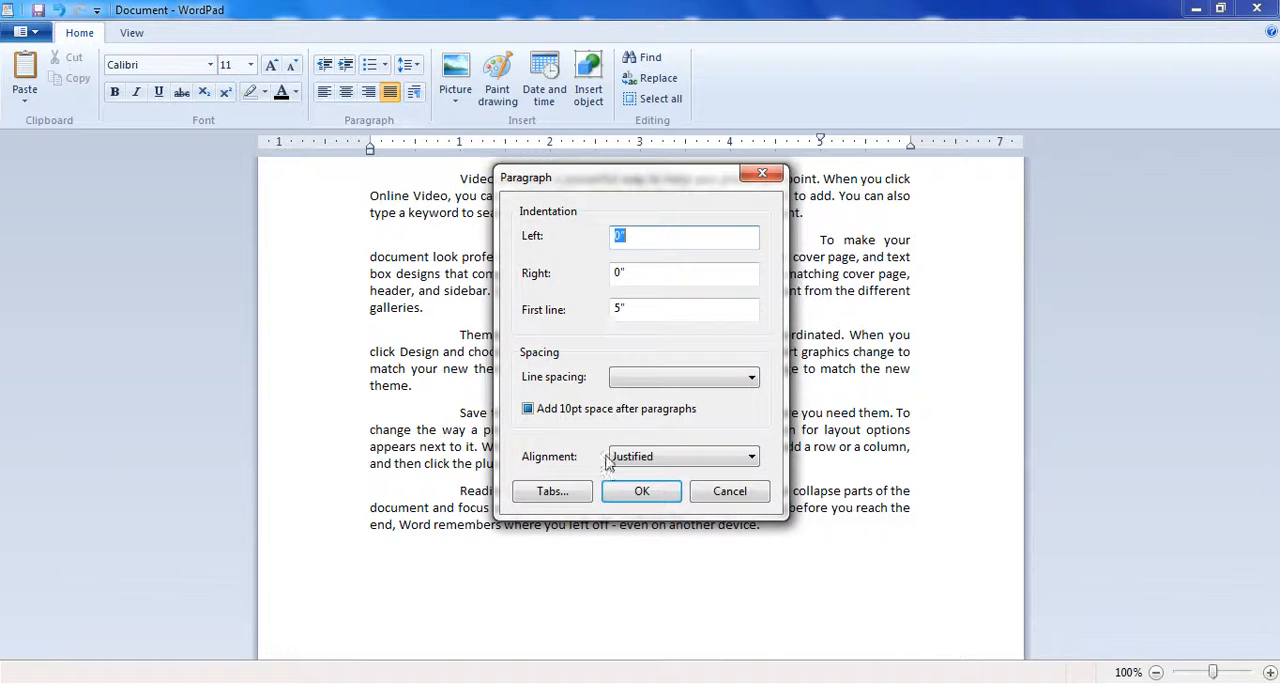
click(729, 491)
- Select the whole document and set both its left and first-line indentation to 0"
key(ctrl+a)
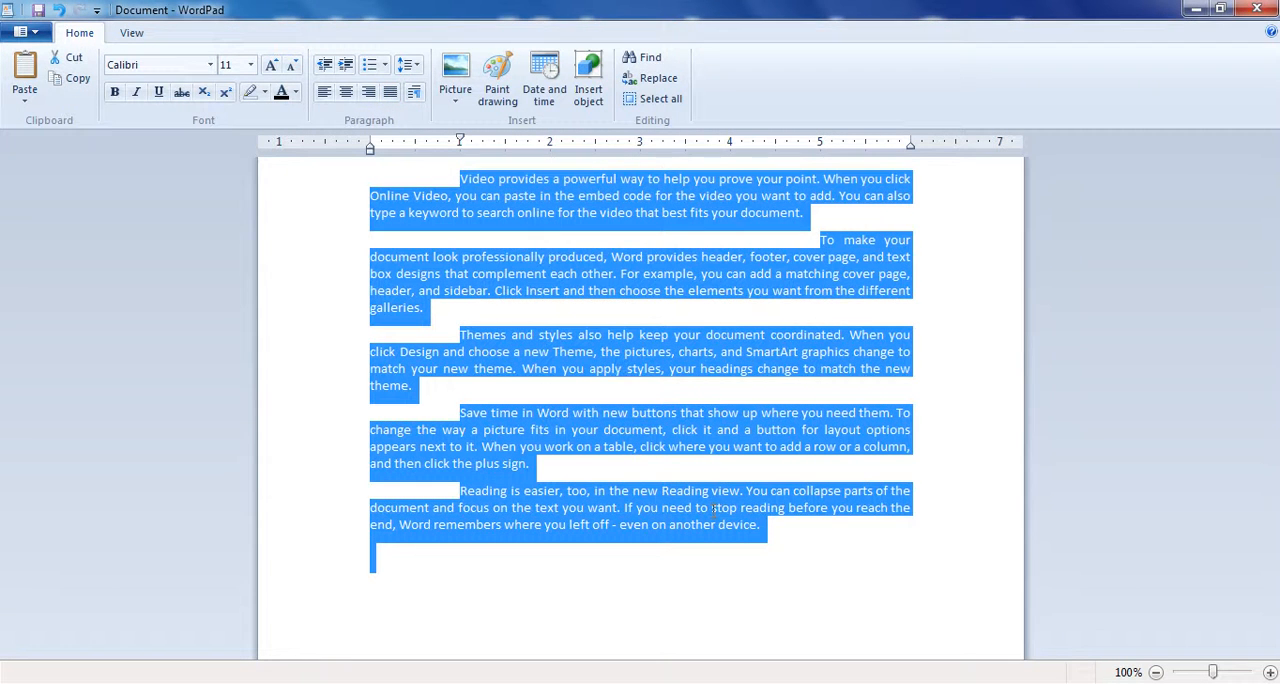
click(414, 91)
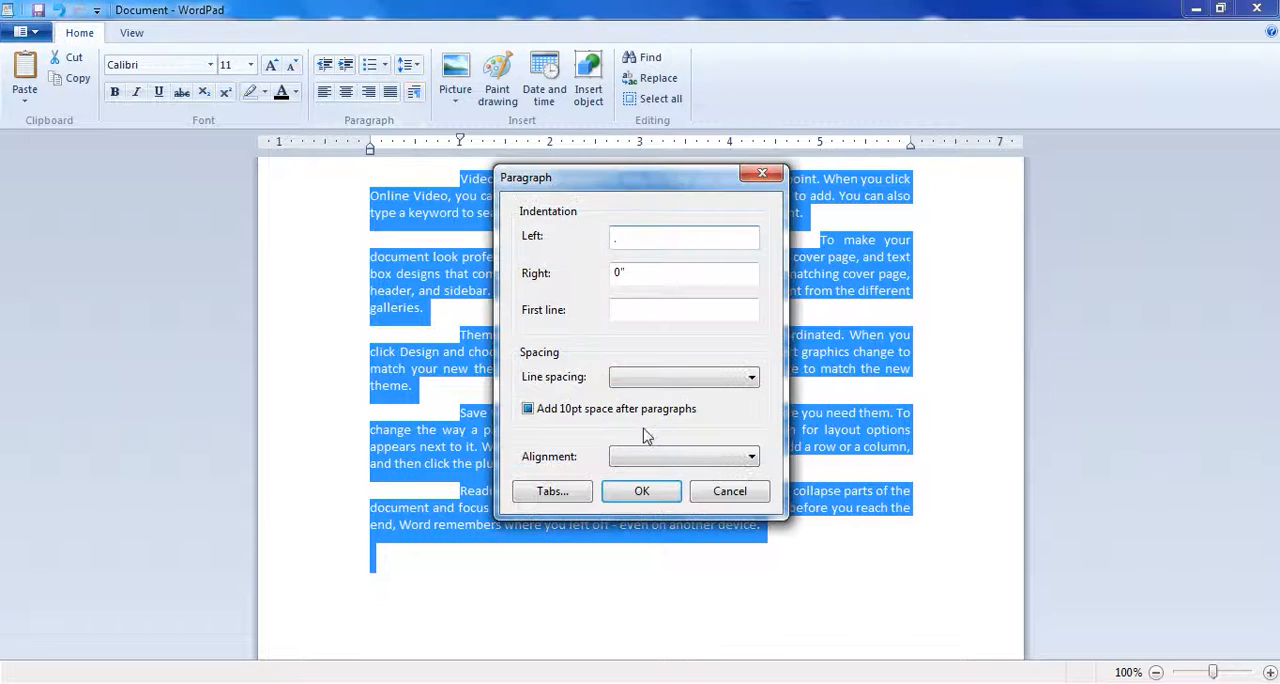
click(632, 312)
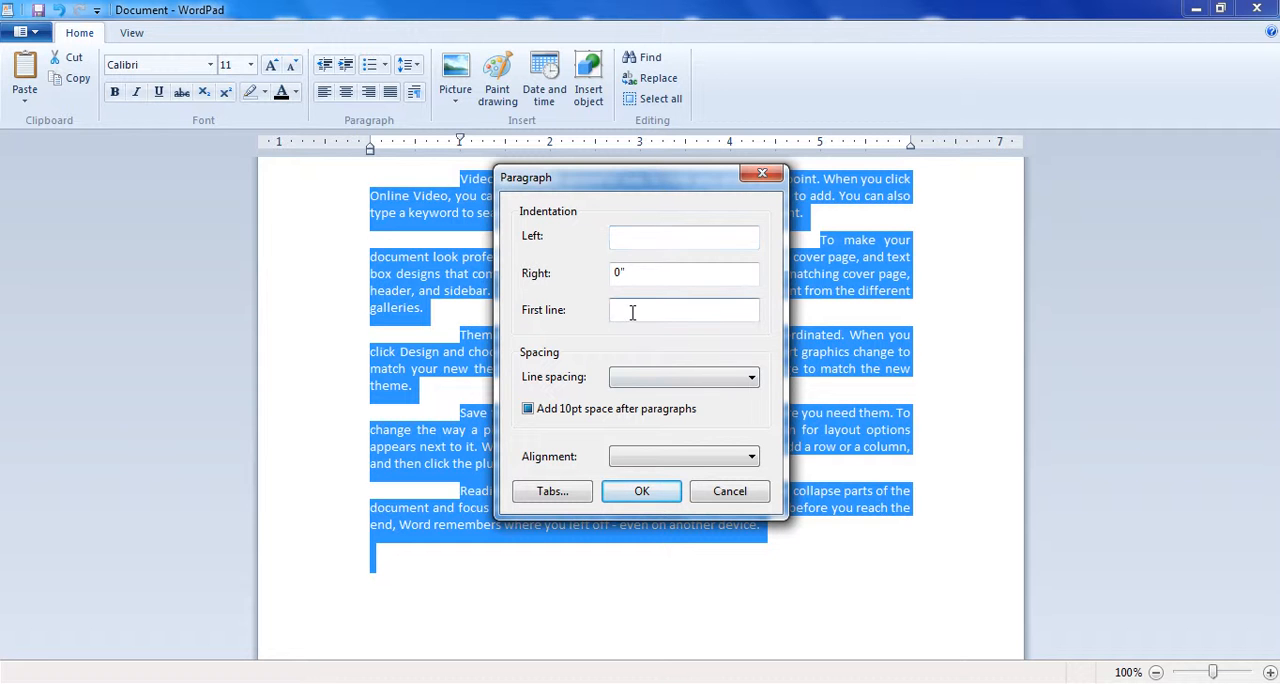
click(642, 491)
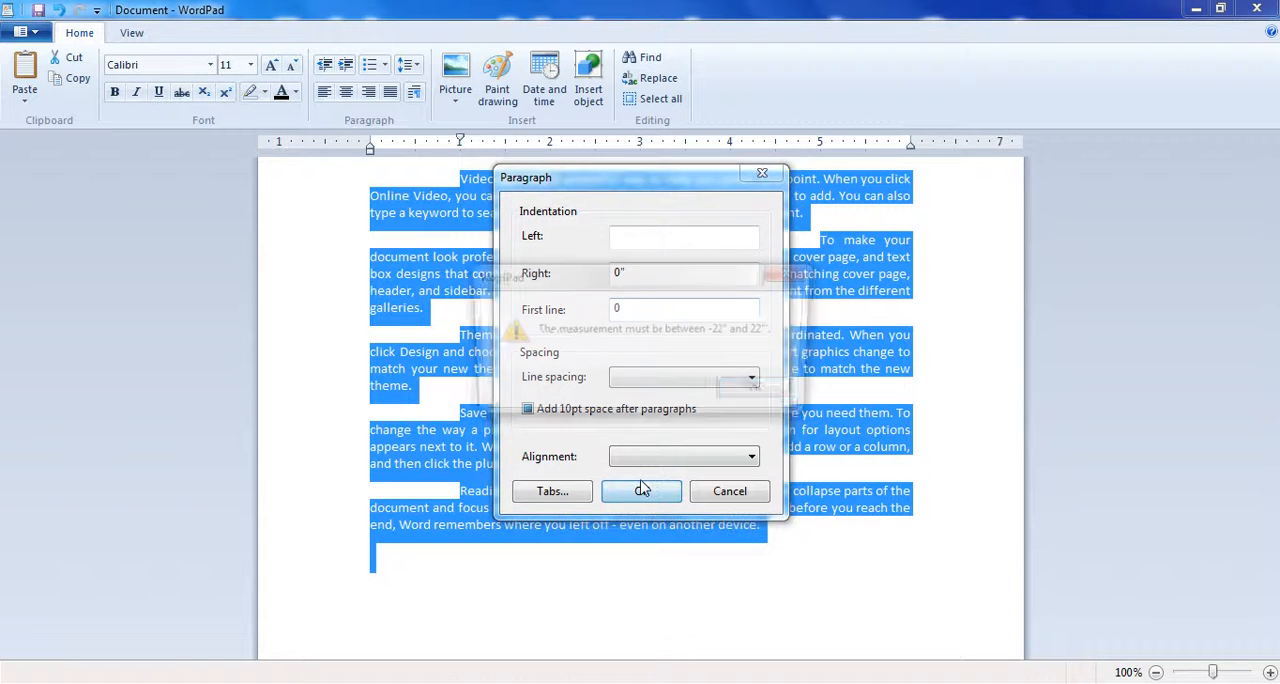
click(755, 392)
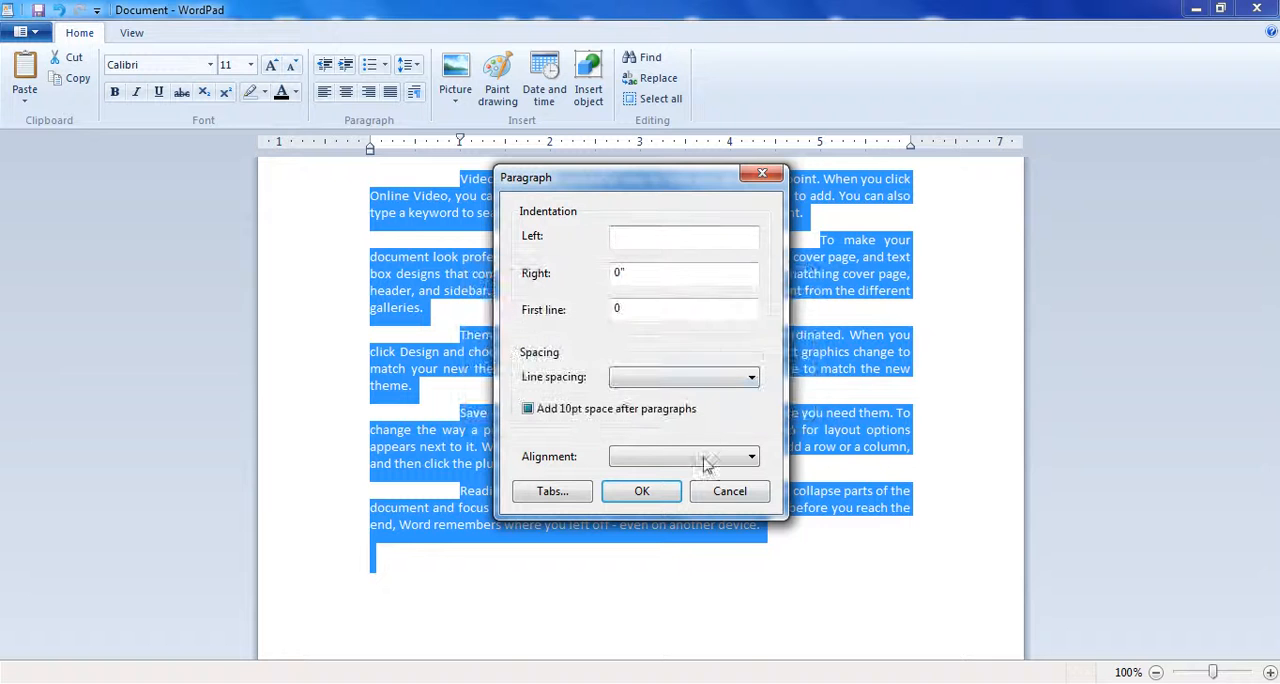
text(0)
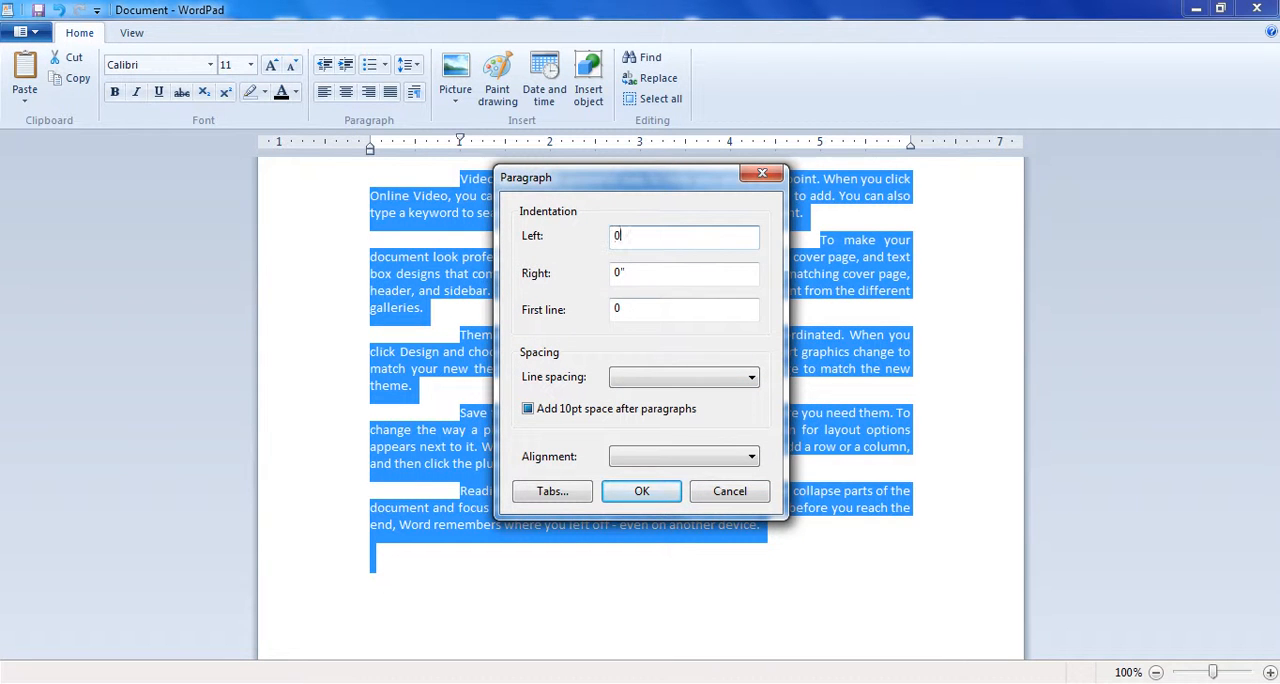
click(659, 494)
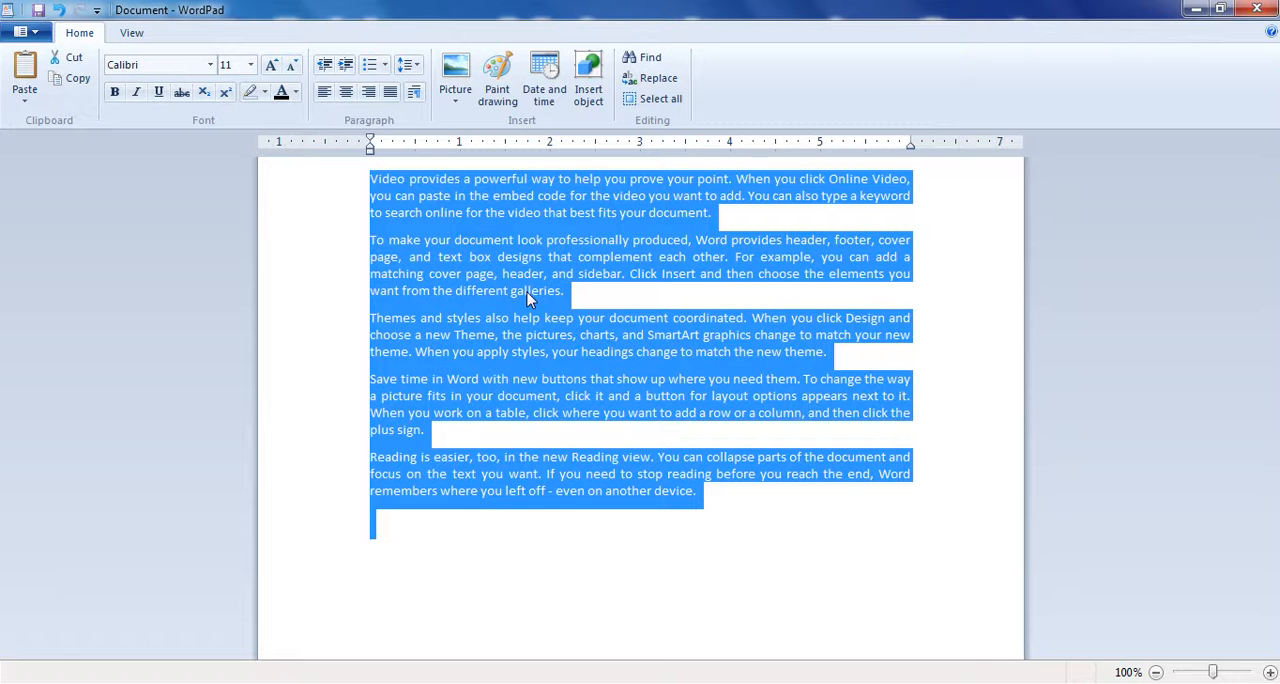
- Set the whole document's line spacing to 2.00 and look over the alignment and tab stop options
click(414, 92)
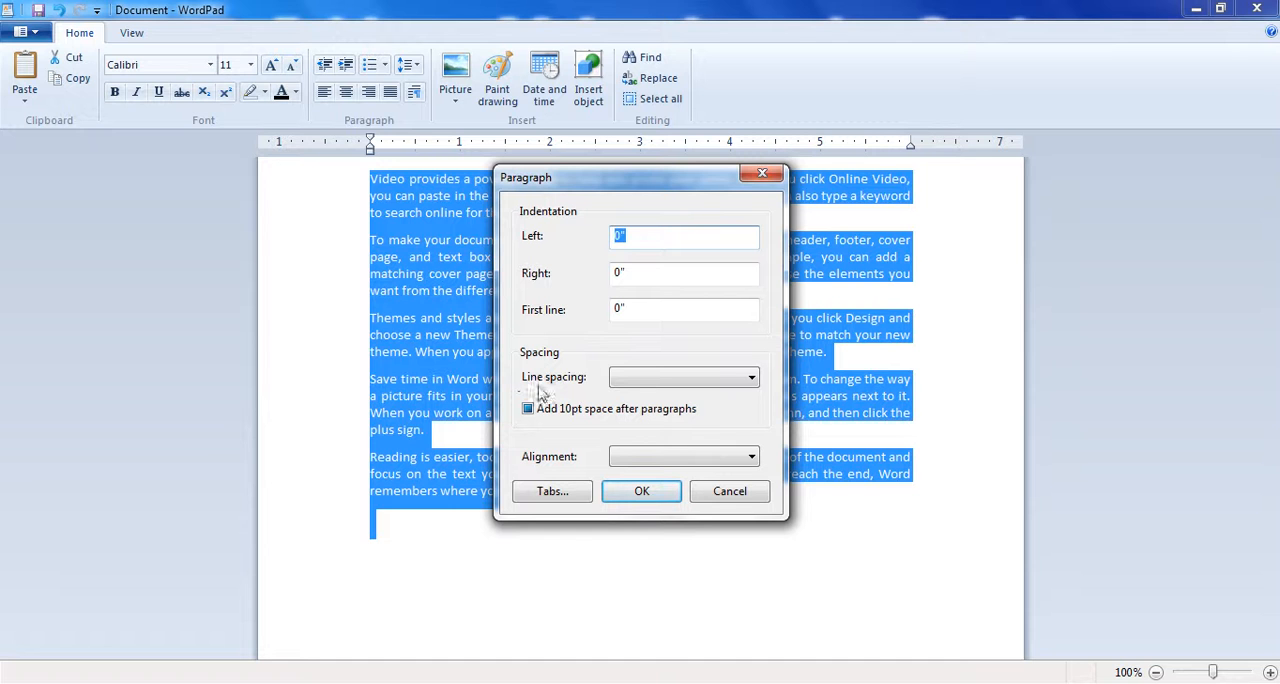
click(660, 377)
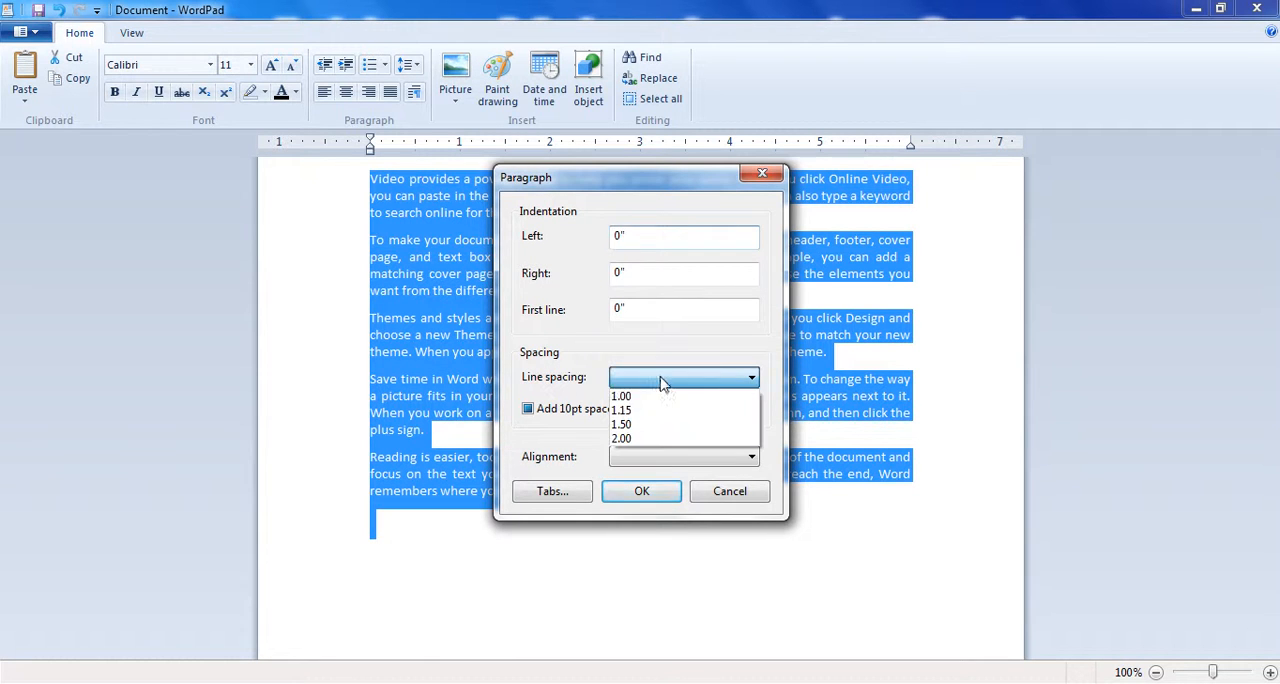
click(648, 440)
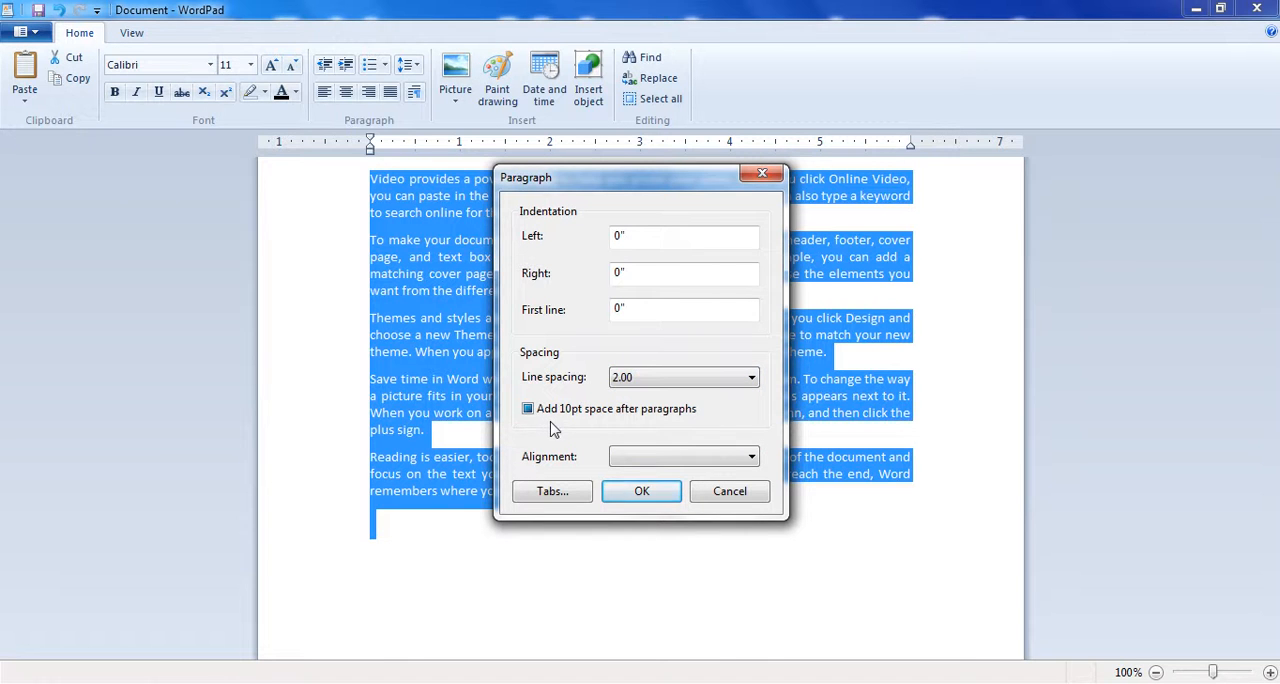
click(618, 458)
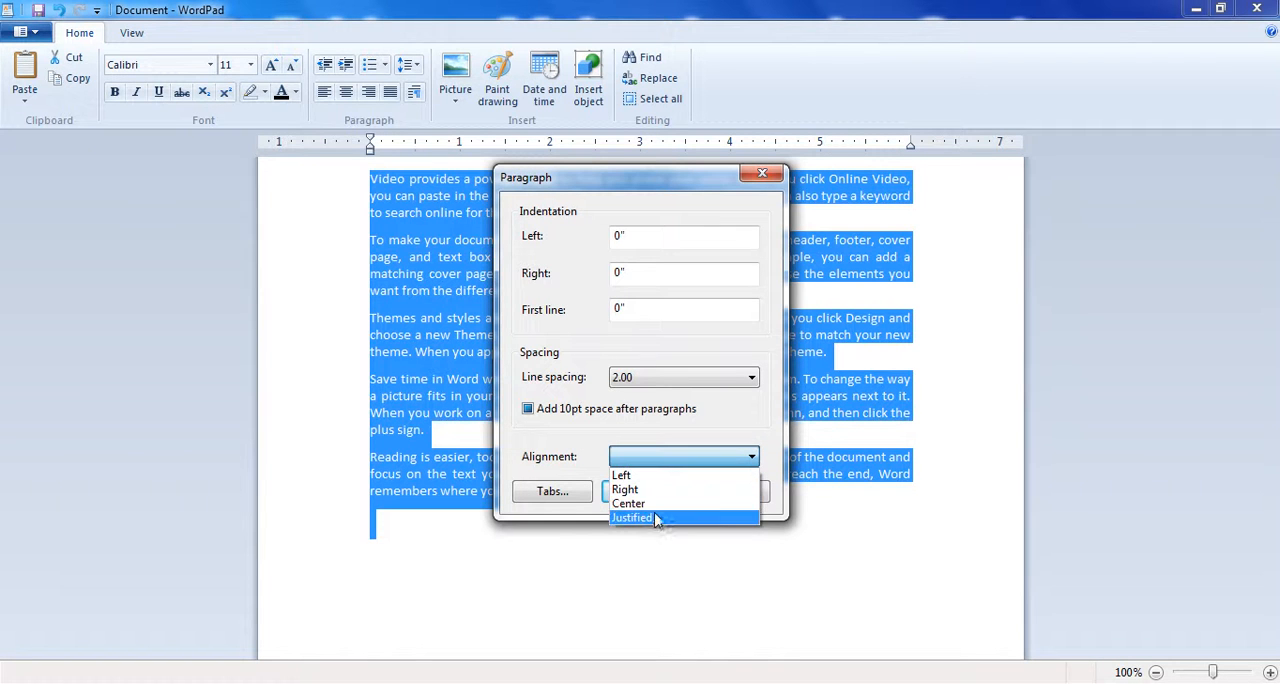
click(571, 456)
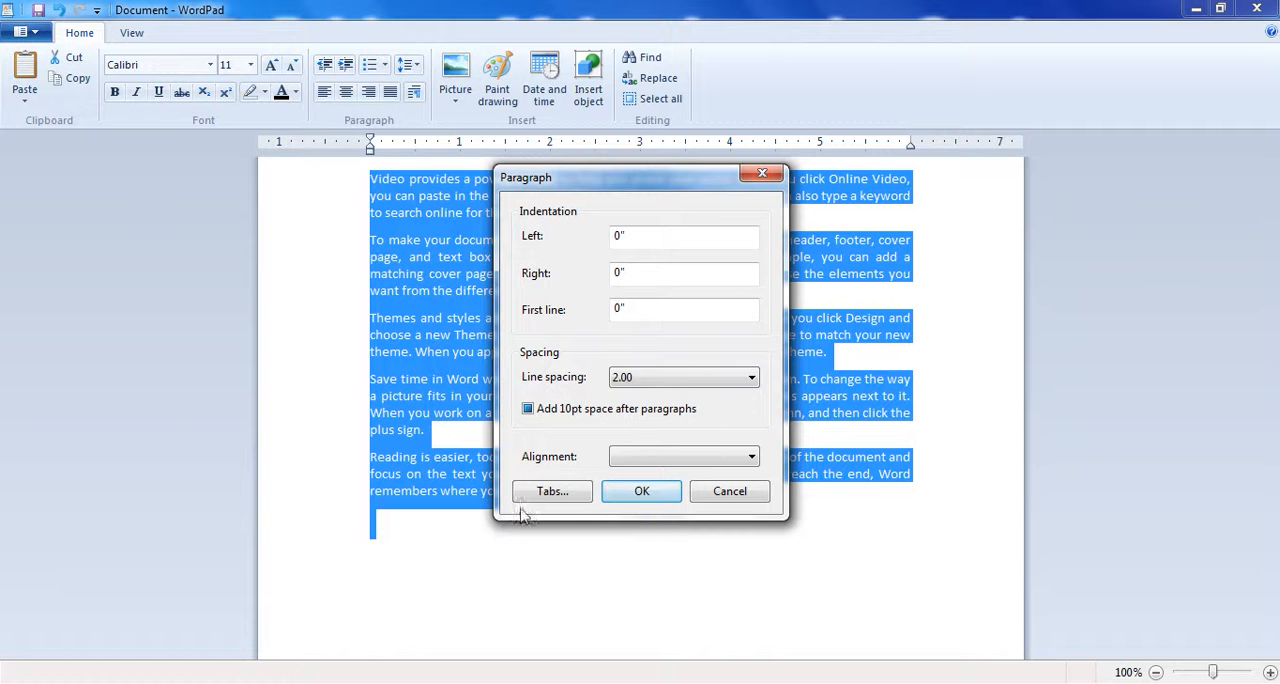
click(548, 491)
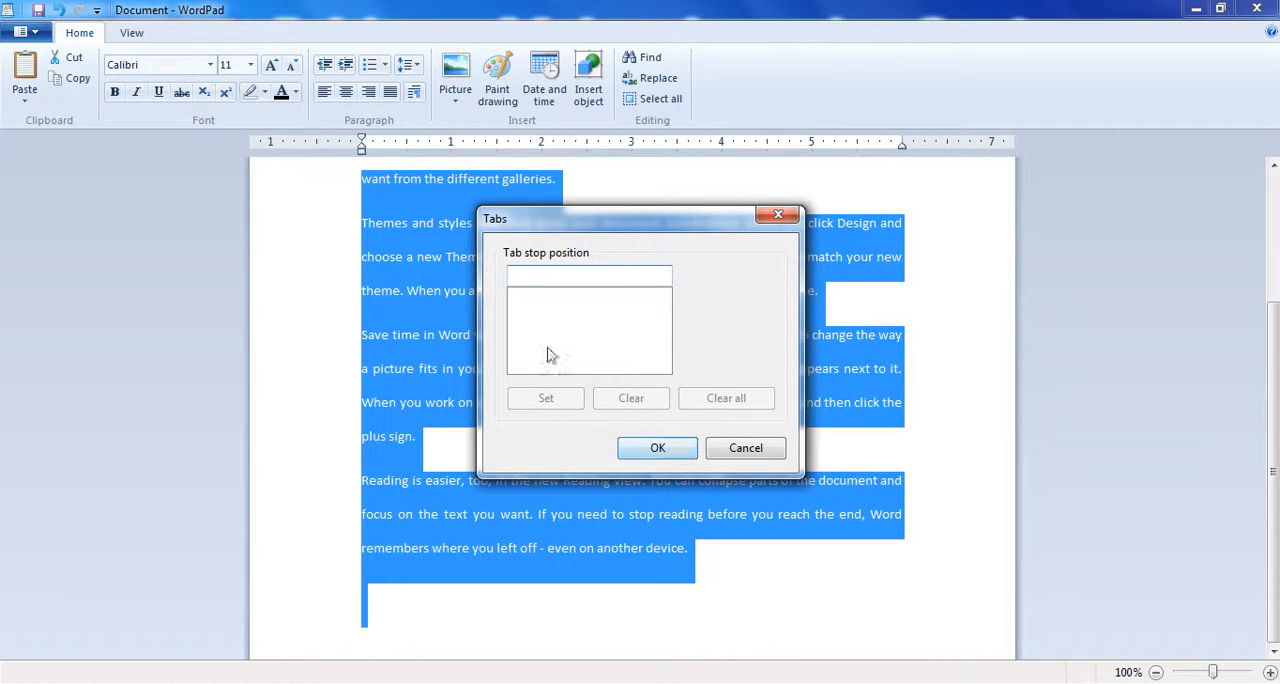
click(748, 454)
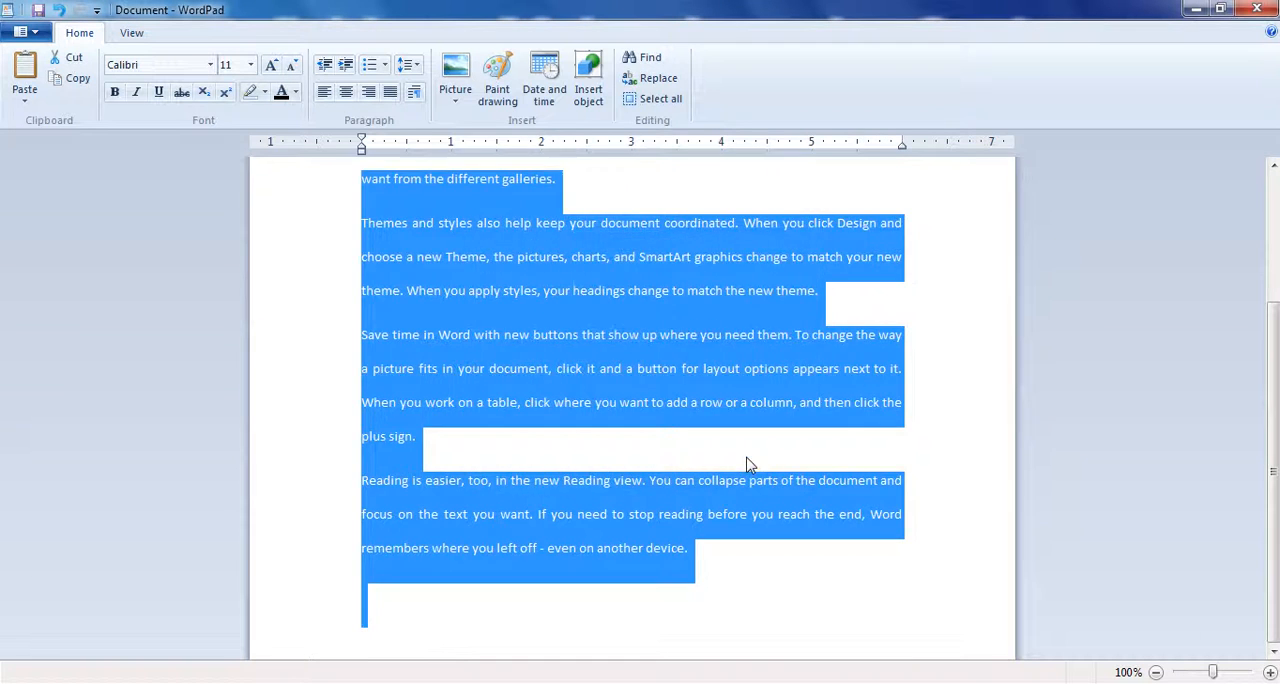
- Delete all the sample text and enter the heading "Name" below a blank line
key(Delete)
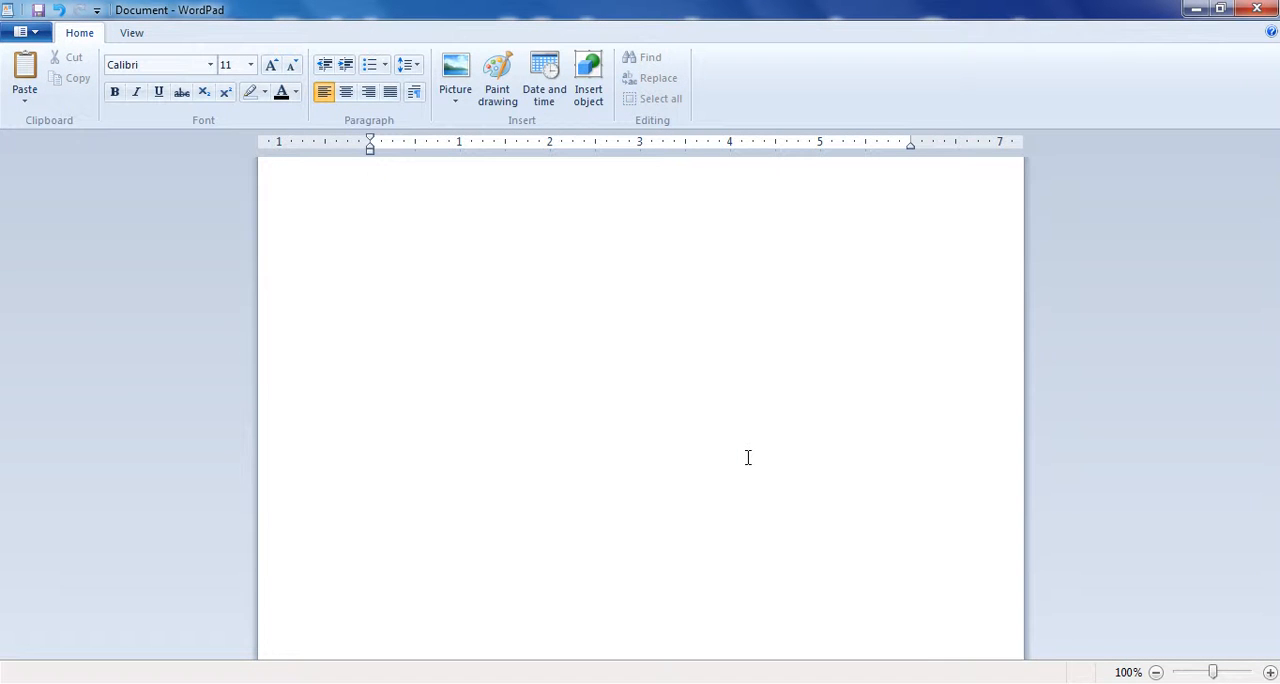
key(Return)
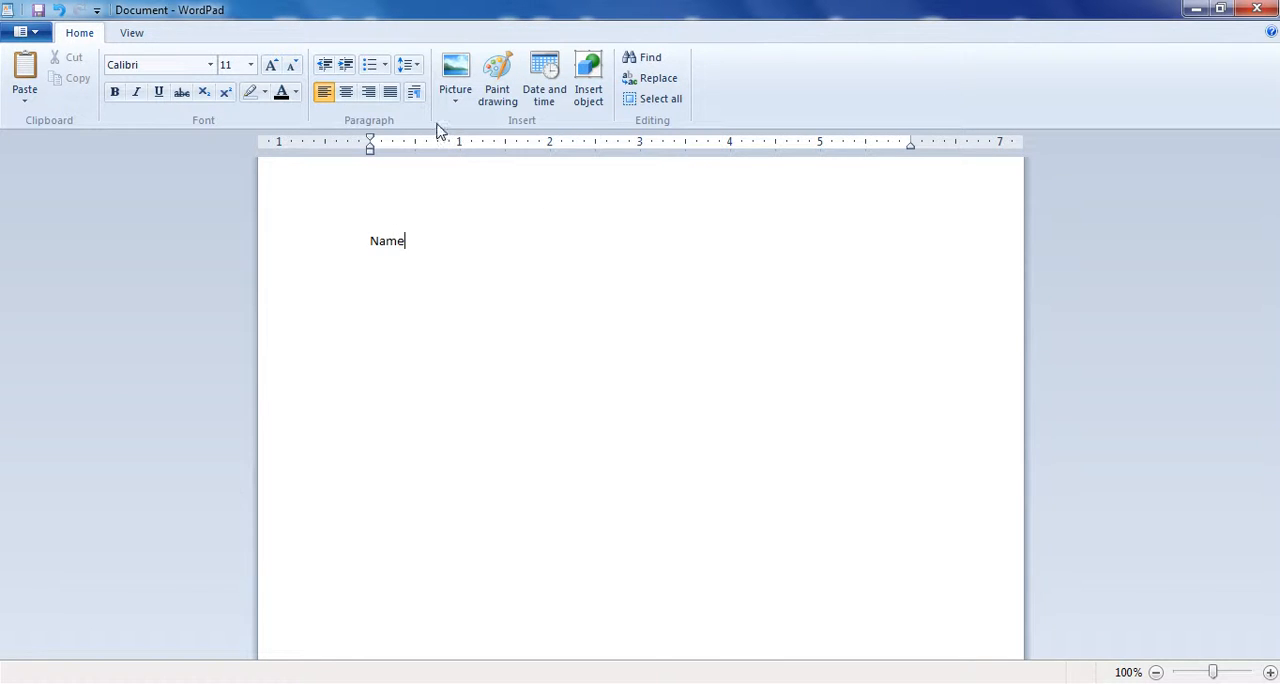
- Run osk to show the On-Screen Keyboard, move it below the heading to view the keys, and close it
key(super+r)
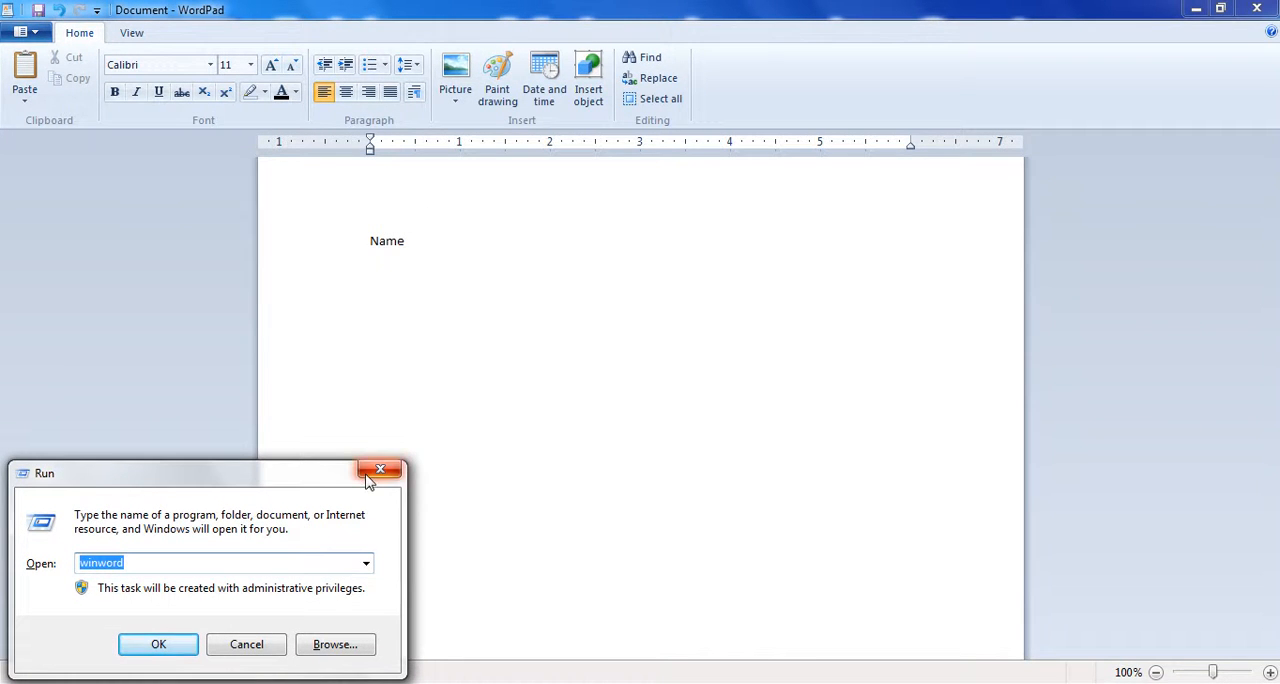
text(os)
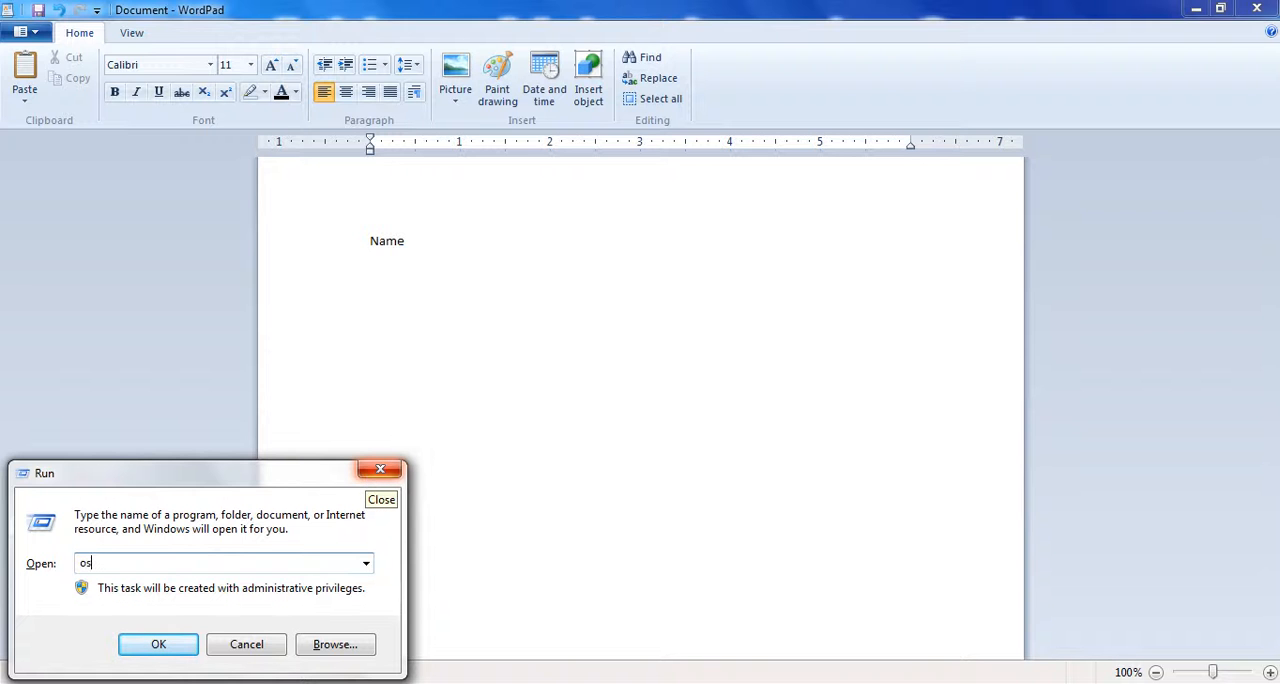
text(k)
key(Return)
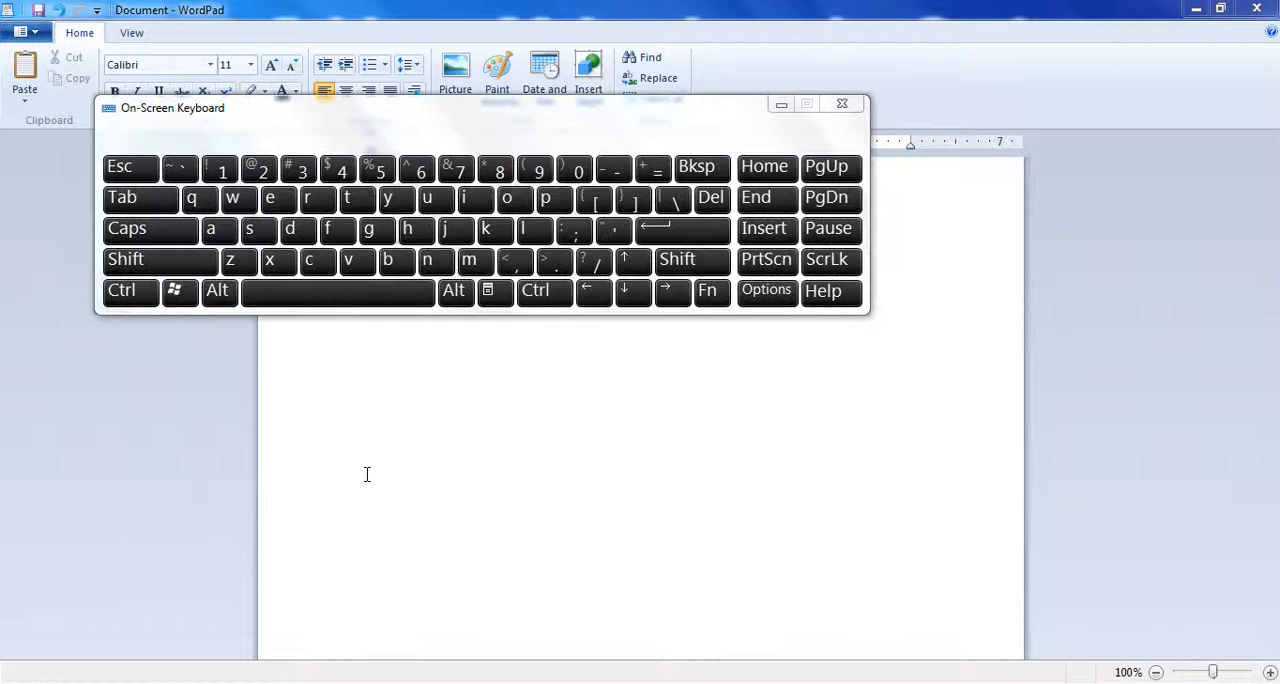
drag(380, 126, 465, 354)
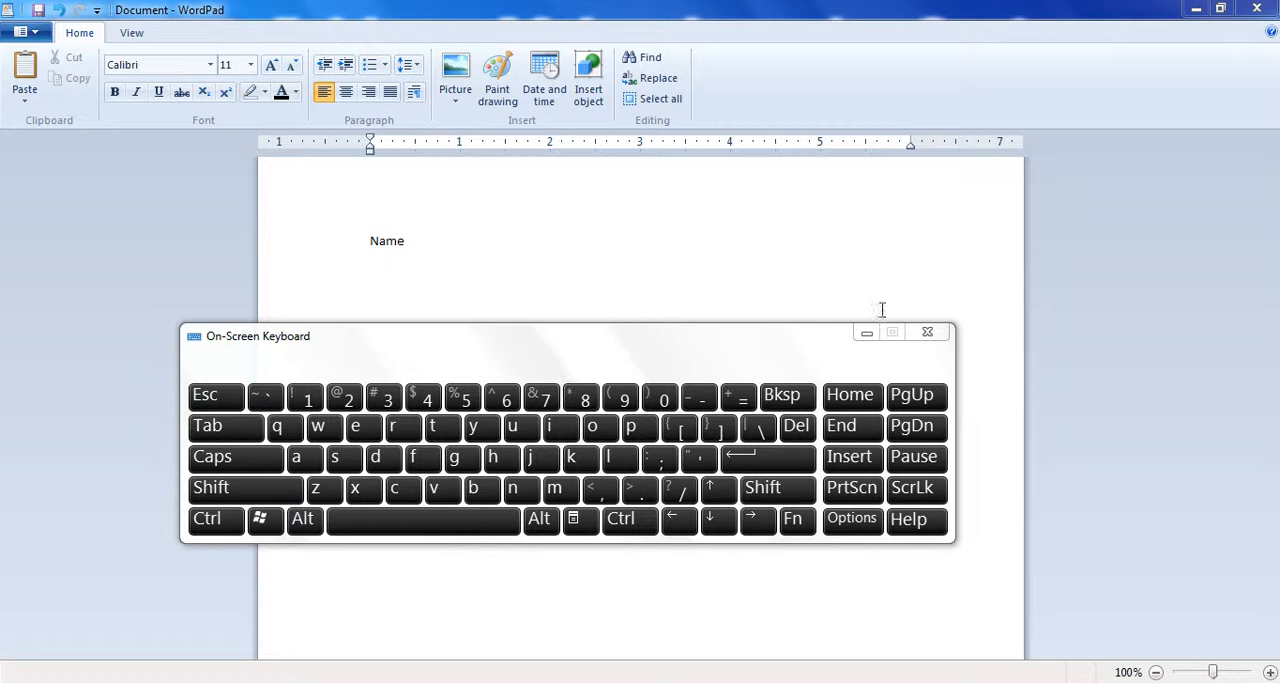
click(928, 334)
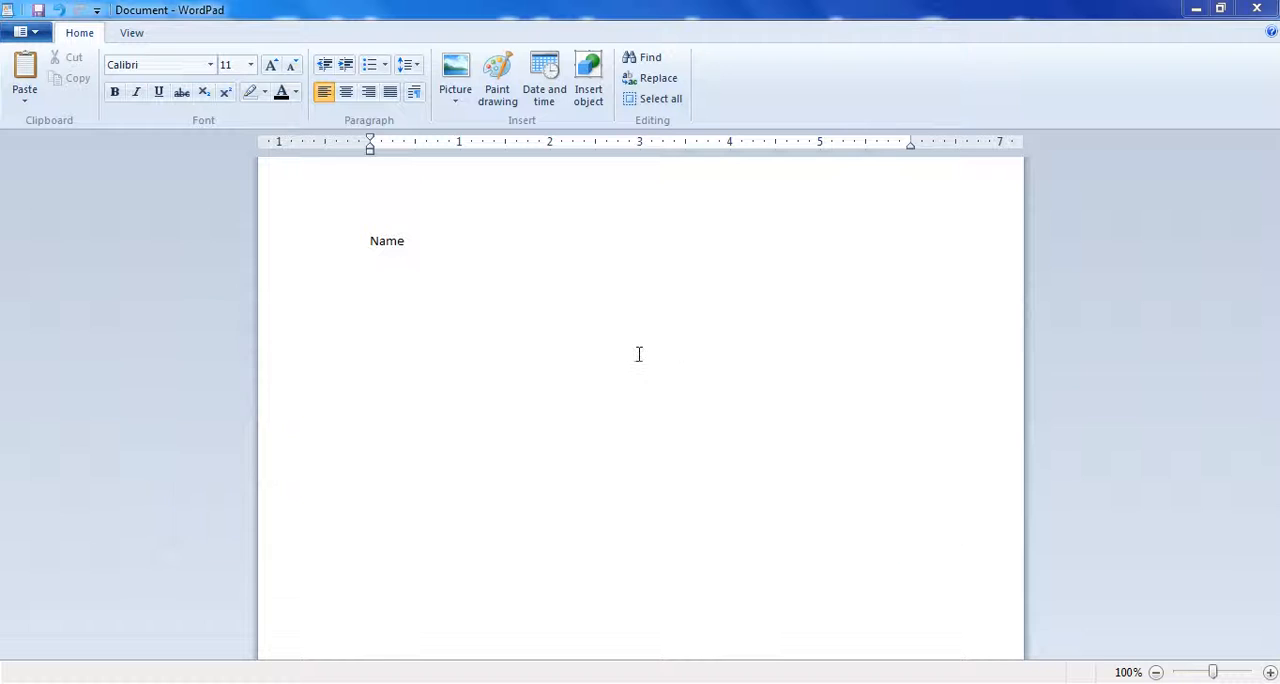
- Set tab stops at 2" and 4" for the heading line
click(503, 258)
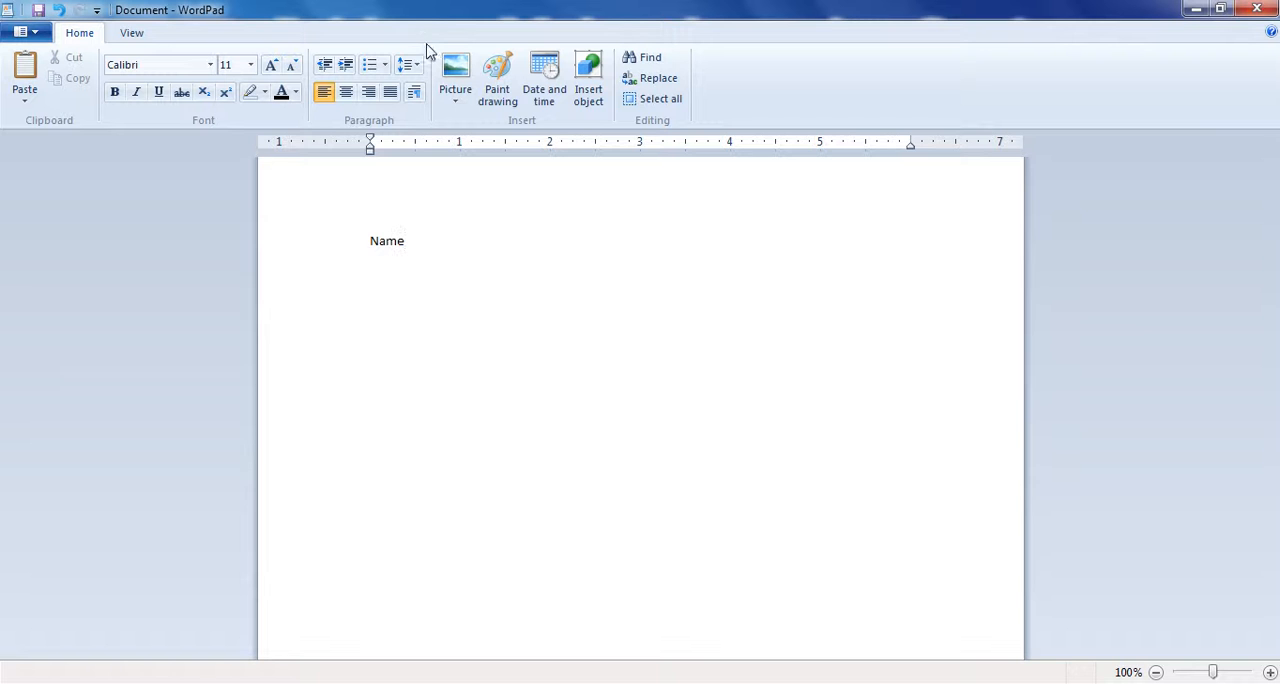
click(414, 92)
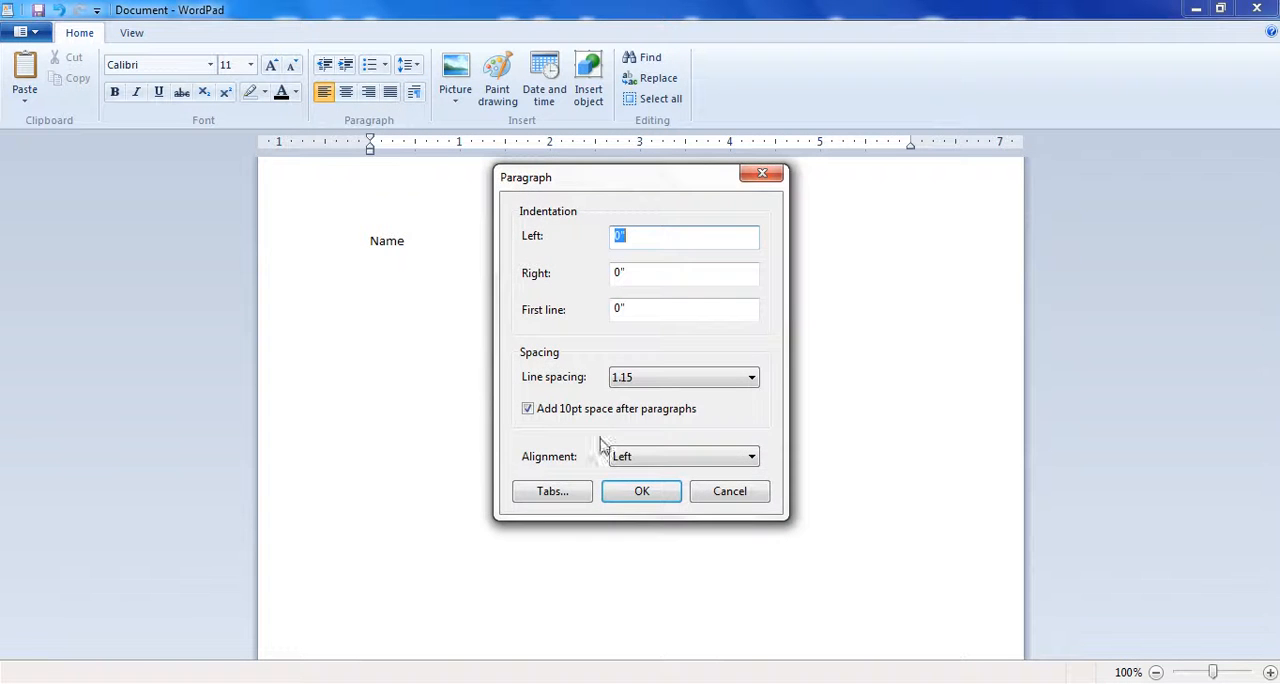
click(553, 494)
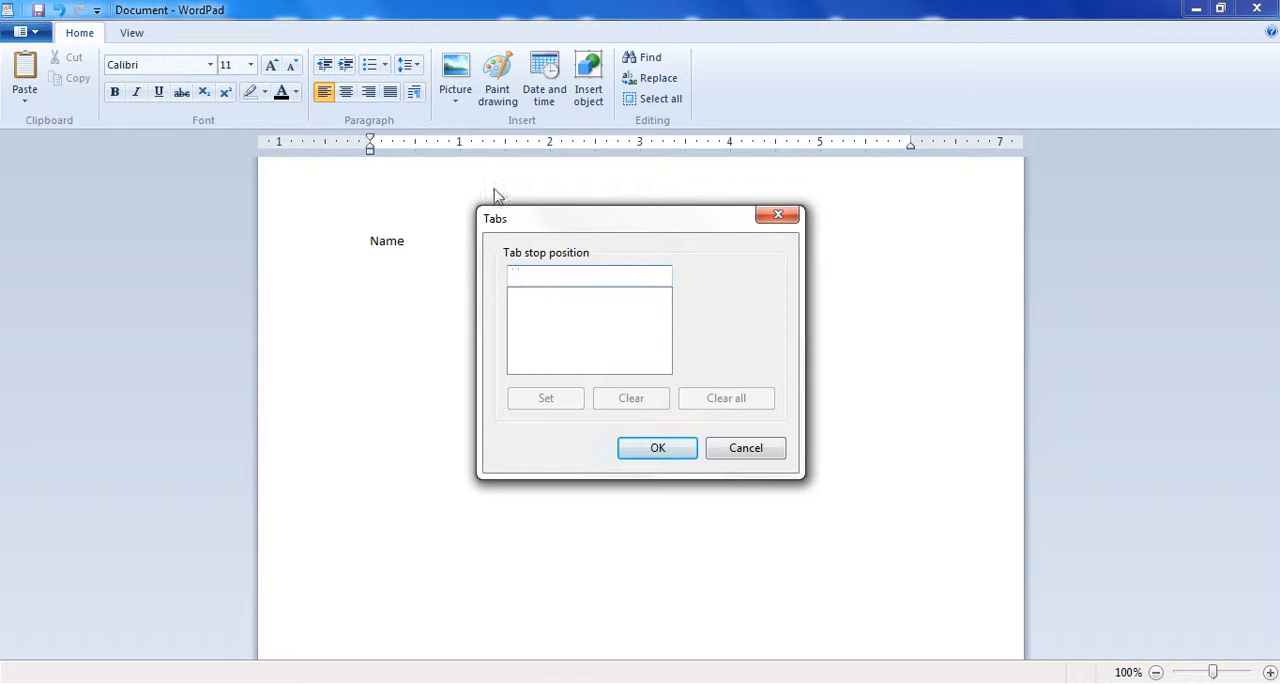
text(2)
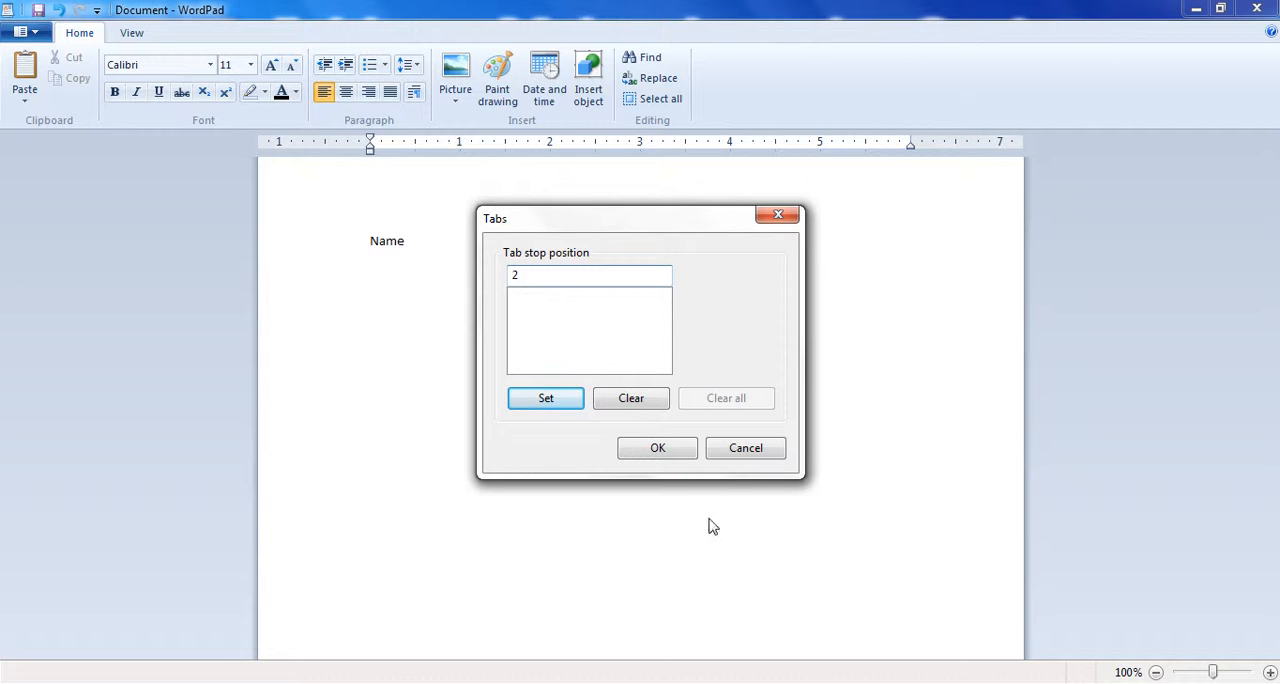
click(543, 402)
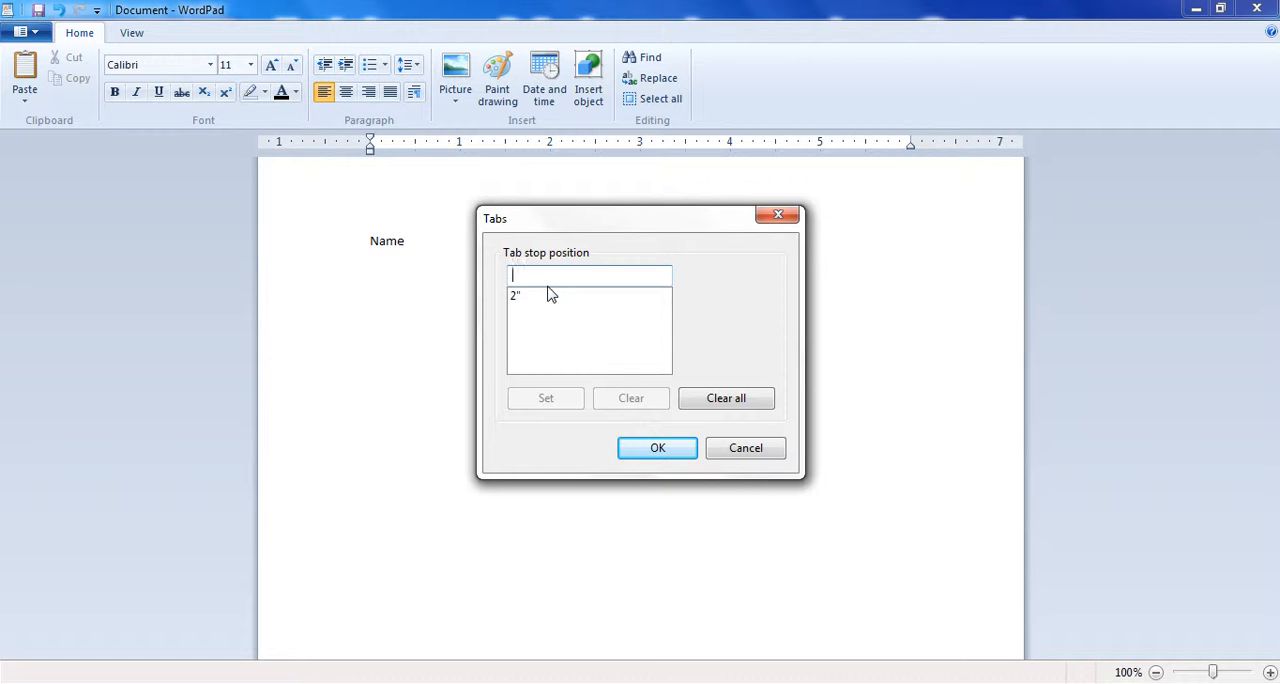
text(4)
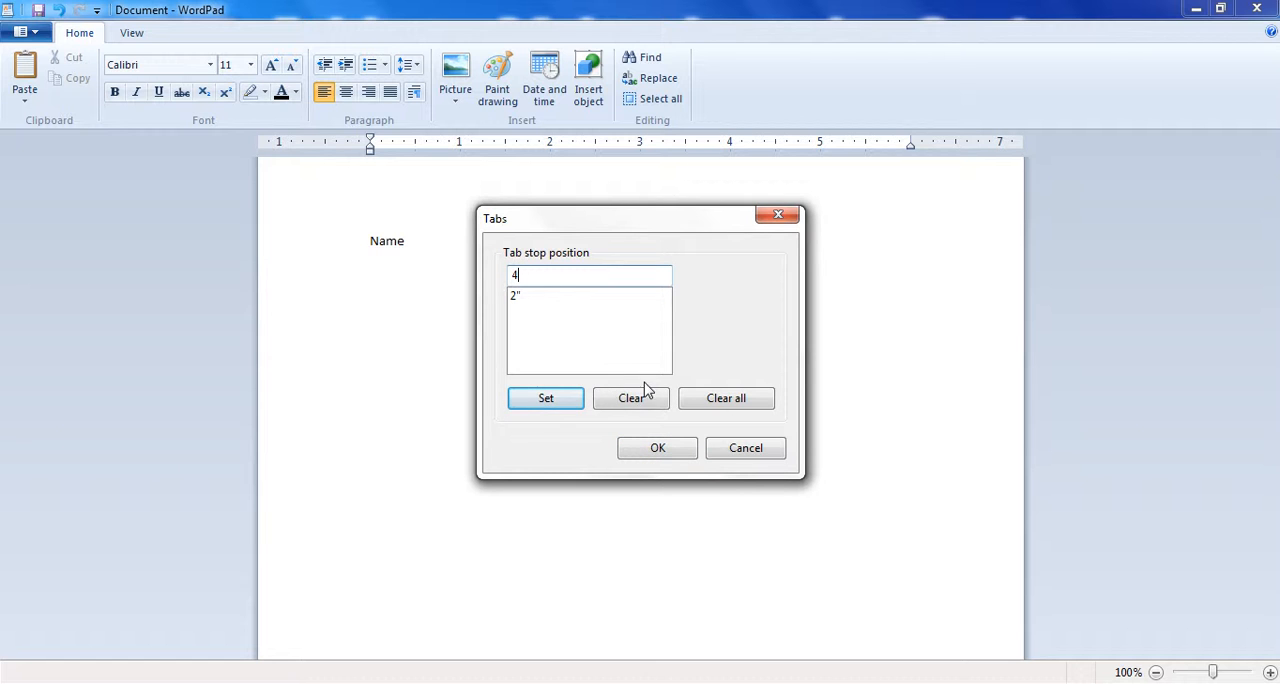
click(566, 404)
click(672, 453)
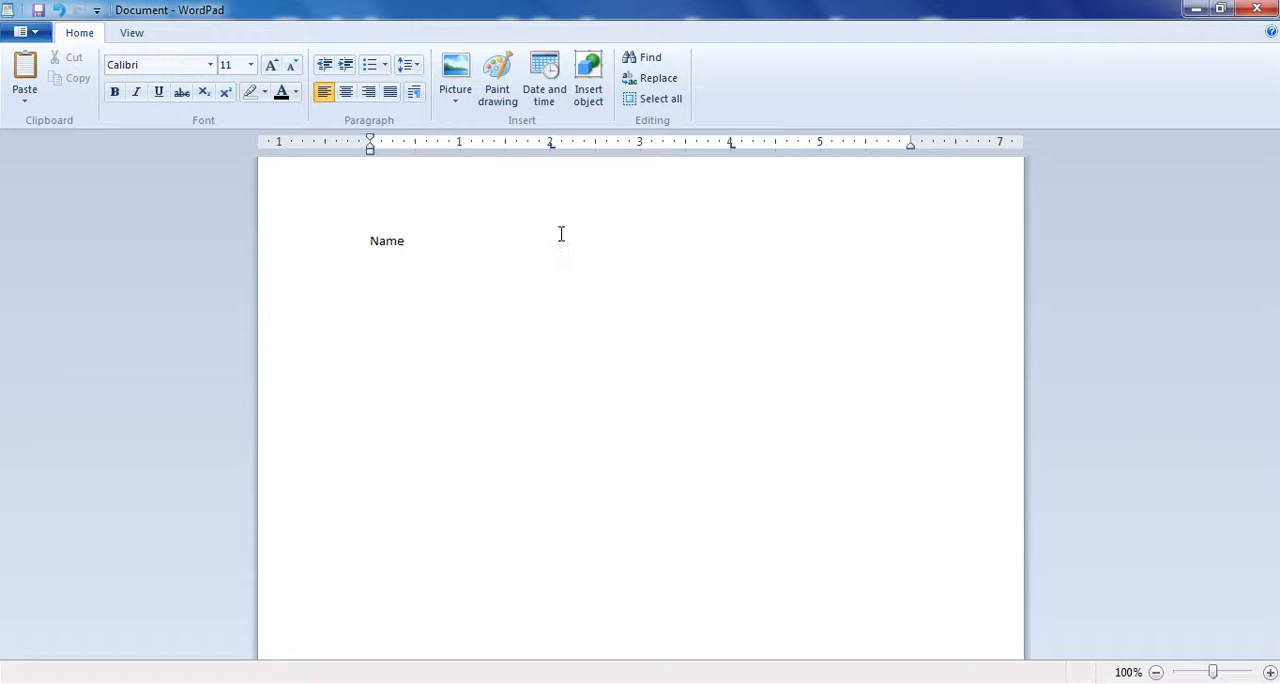
- Add the column headings "Last name" at the 2" tab stop and "F/Name" at the 4" tab stop
text(Last bna)
key(BackSpace)
key(BackSpace)
key(BackSpace)
text(name	F/Name)
- Enter a sample first name under the Name heading and start another line below it
key(Return)
text(Ahmad)
key(Return)
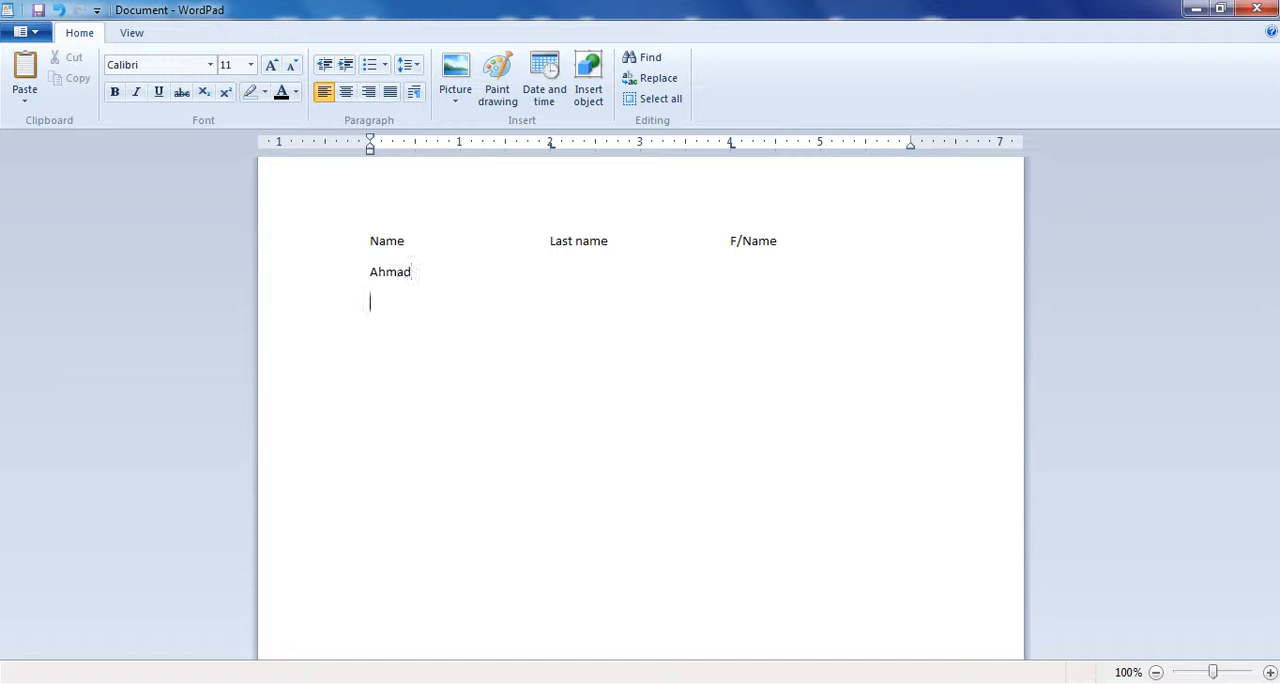
- Complete the first row with a sample last name and father's name in their columns, and start a new line below
text(khalid	mahmmod)
key(Return)
- Fill the second row with placeholder text "jkalsdhf", "asdkfjh ad" and "lkjhsadlkjfalk", one entry per column
text(jkalsdhf	)
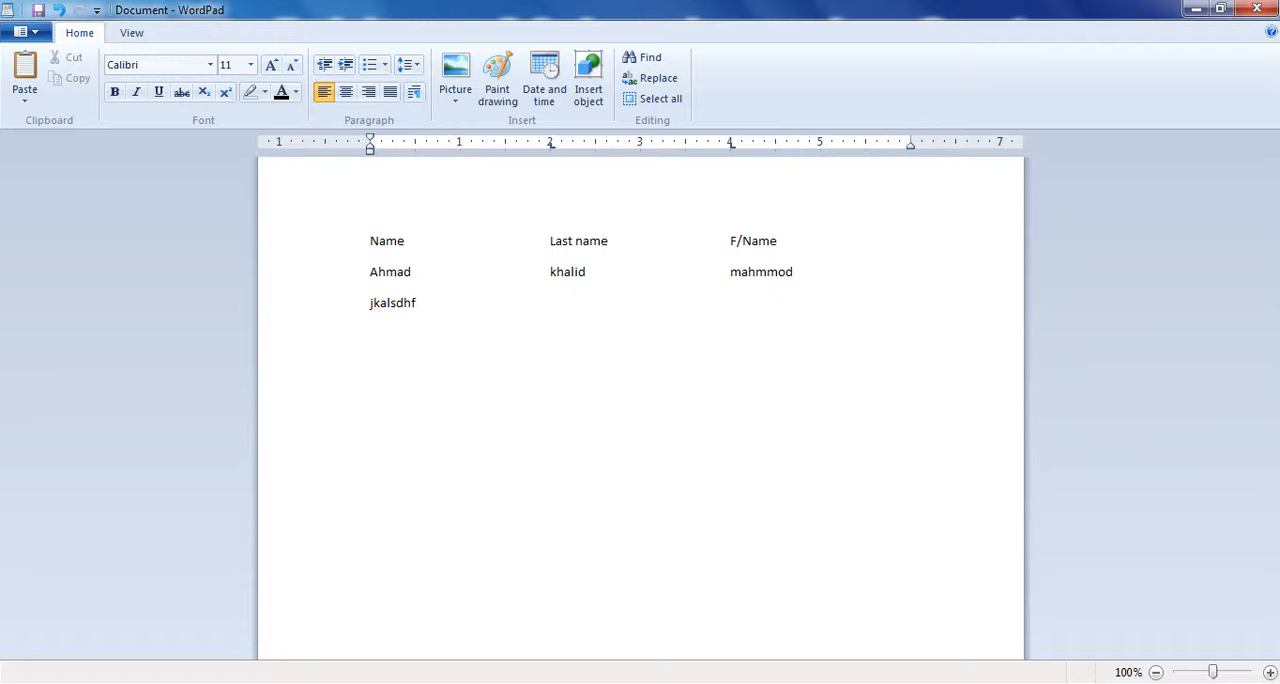
text(asdkfjh ad	lkjhsadlkjfalk)
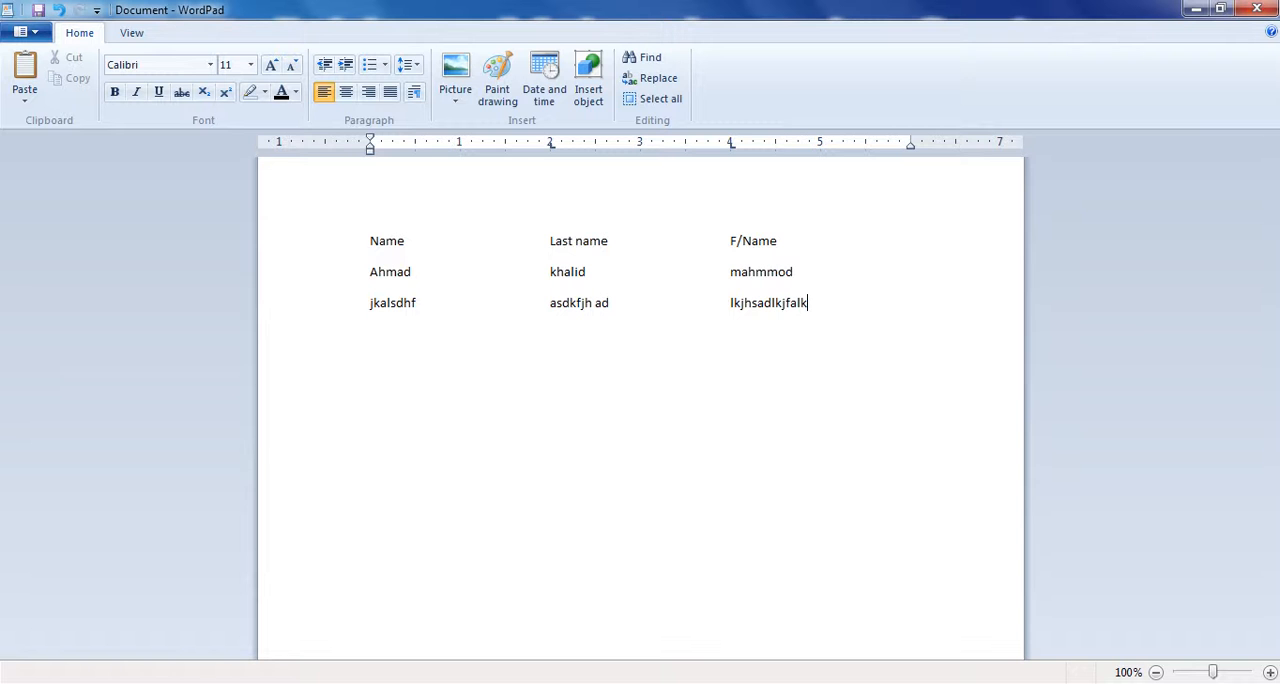
- Remove the 2" tab stop from the second data row, keeping the 4" tab stop
click(418, 95)
click(550, 489)
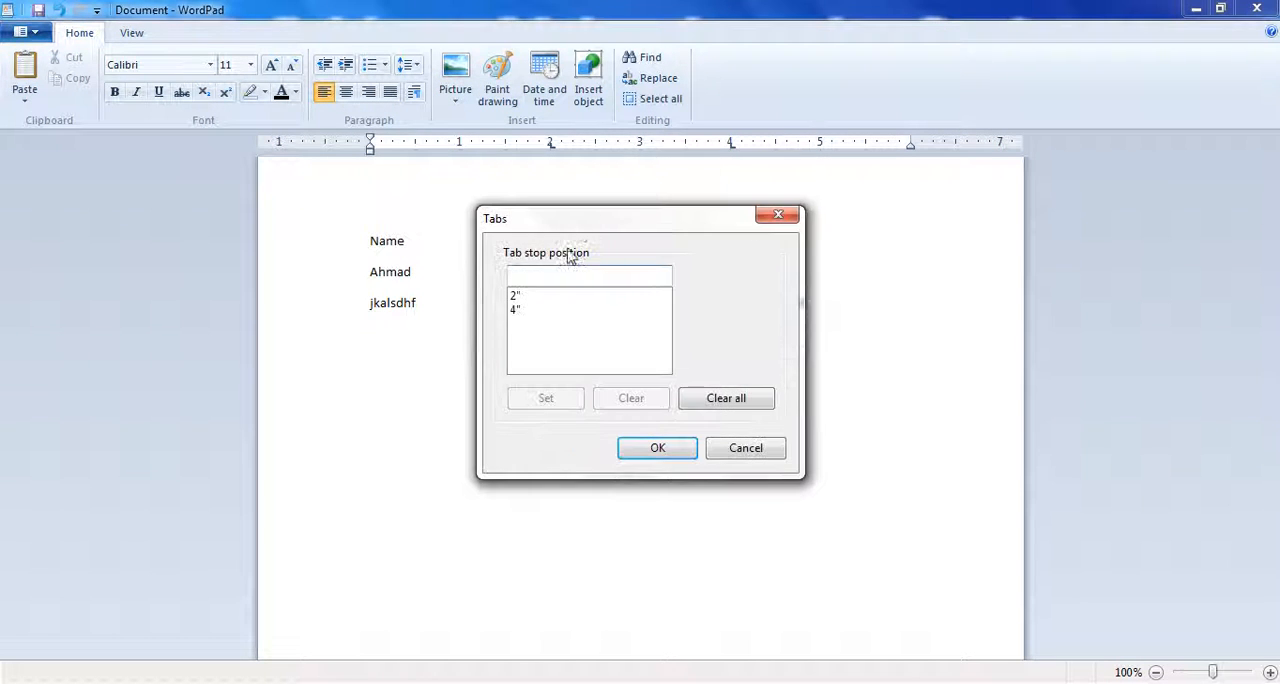
drag(591, 226, 680, 396)
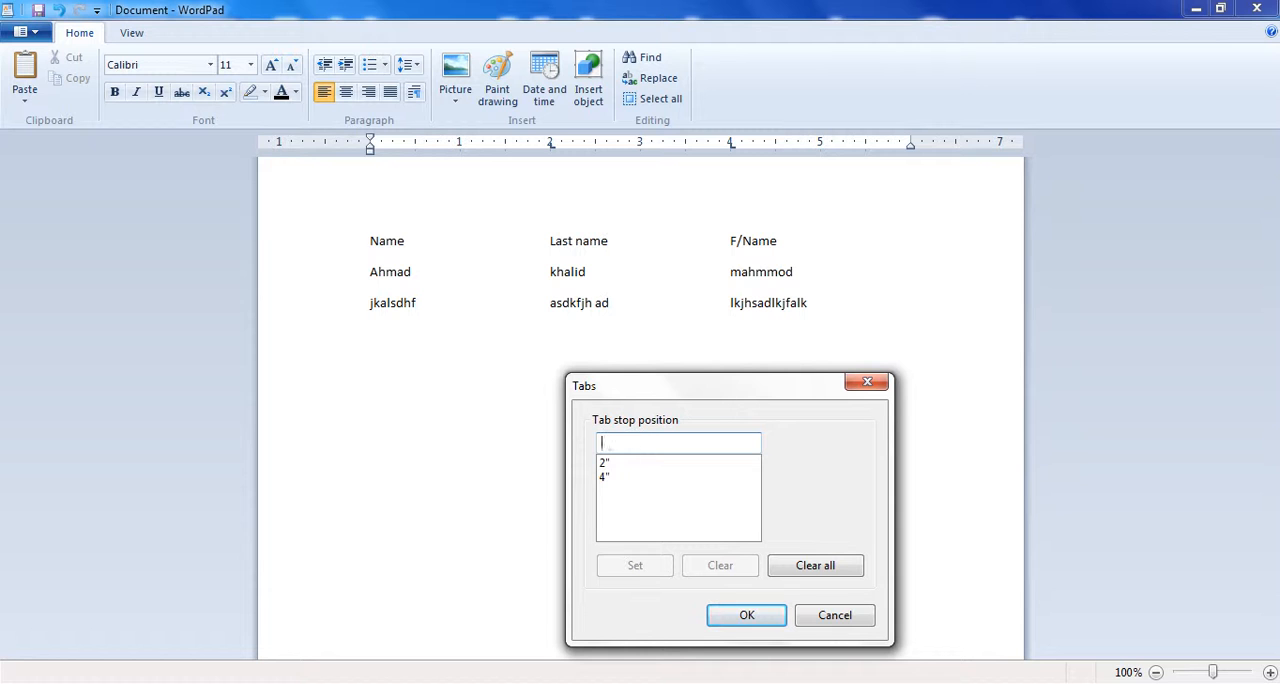
click(604, 463)
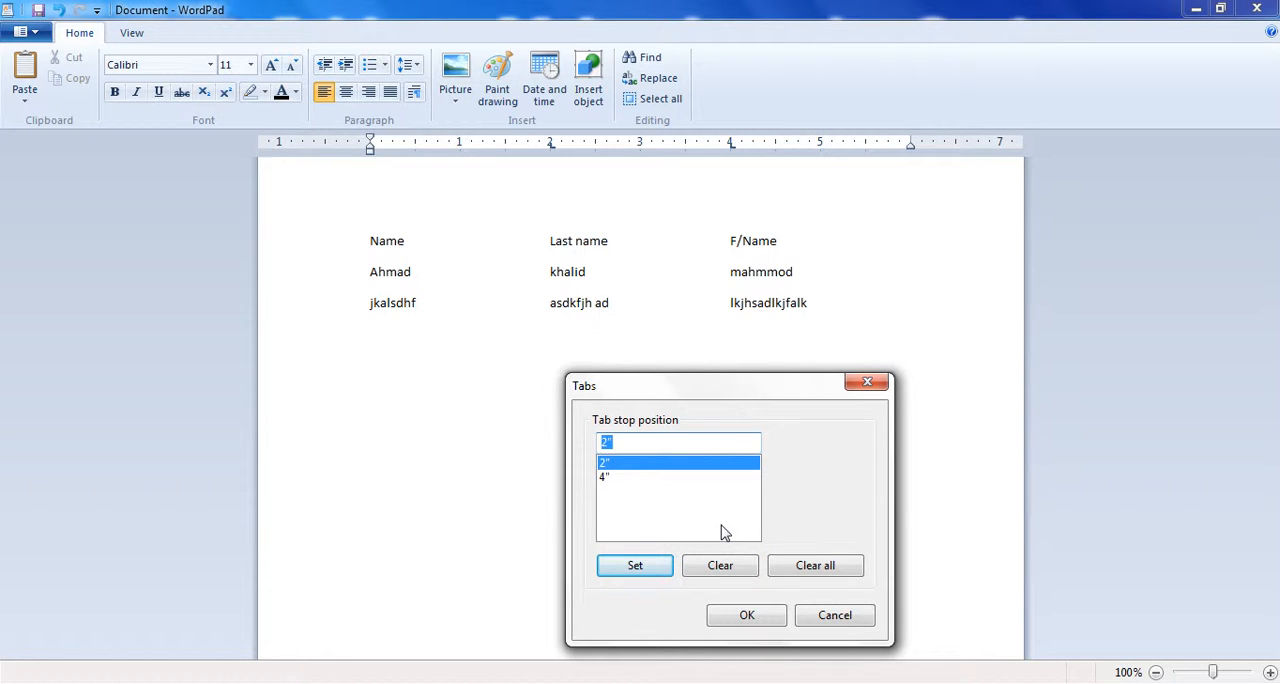
click(720, 566)
click(740, 612)
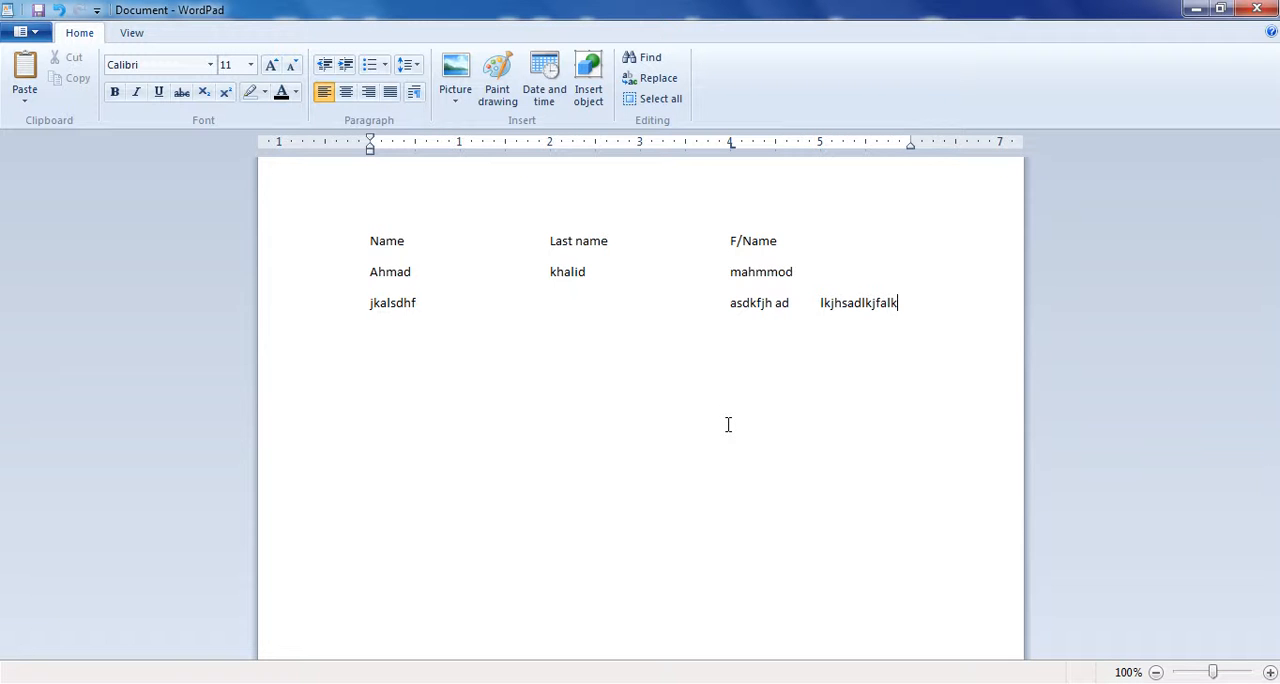
- Add a third row with placeholder text "aksldjfkadkj" at the margin and "alksdjflaksdjflkjh" at the 4" tab stop
key(Return)
text(aksldjfkadkj)
text(alksdjflaksdjflkjh)
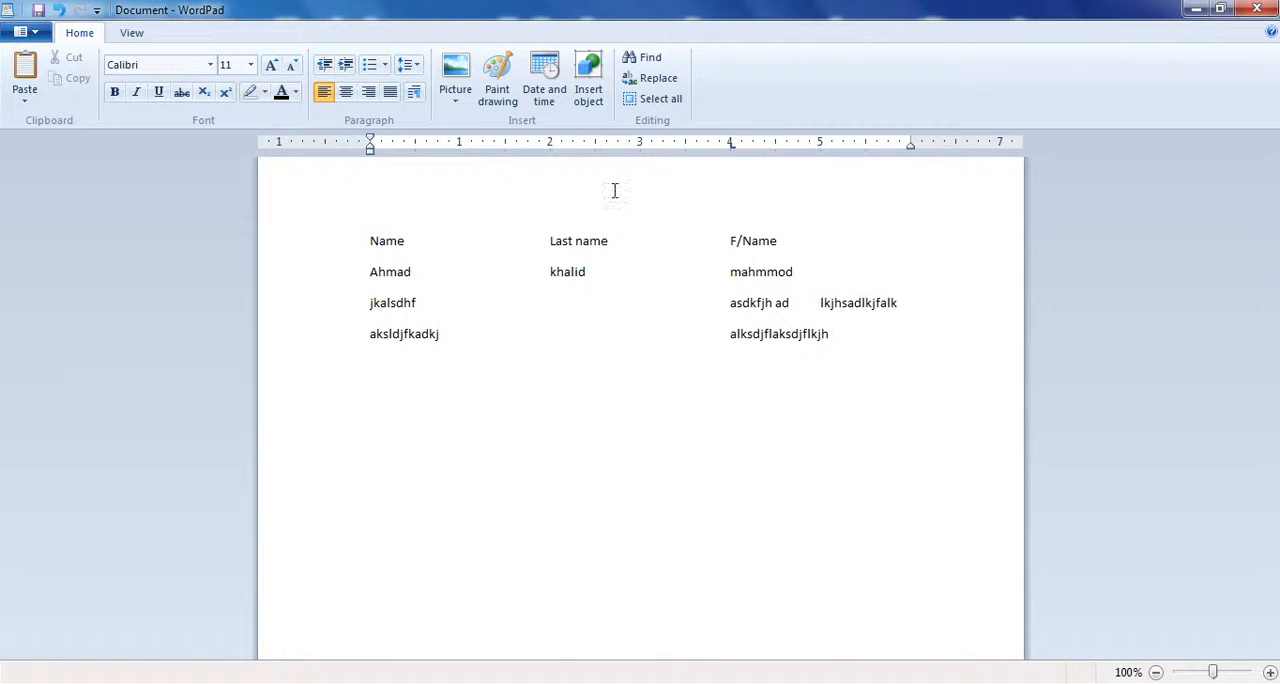
- Clear all tab stops from the last row of the list
click(414, 92)
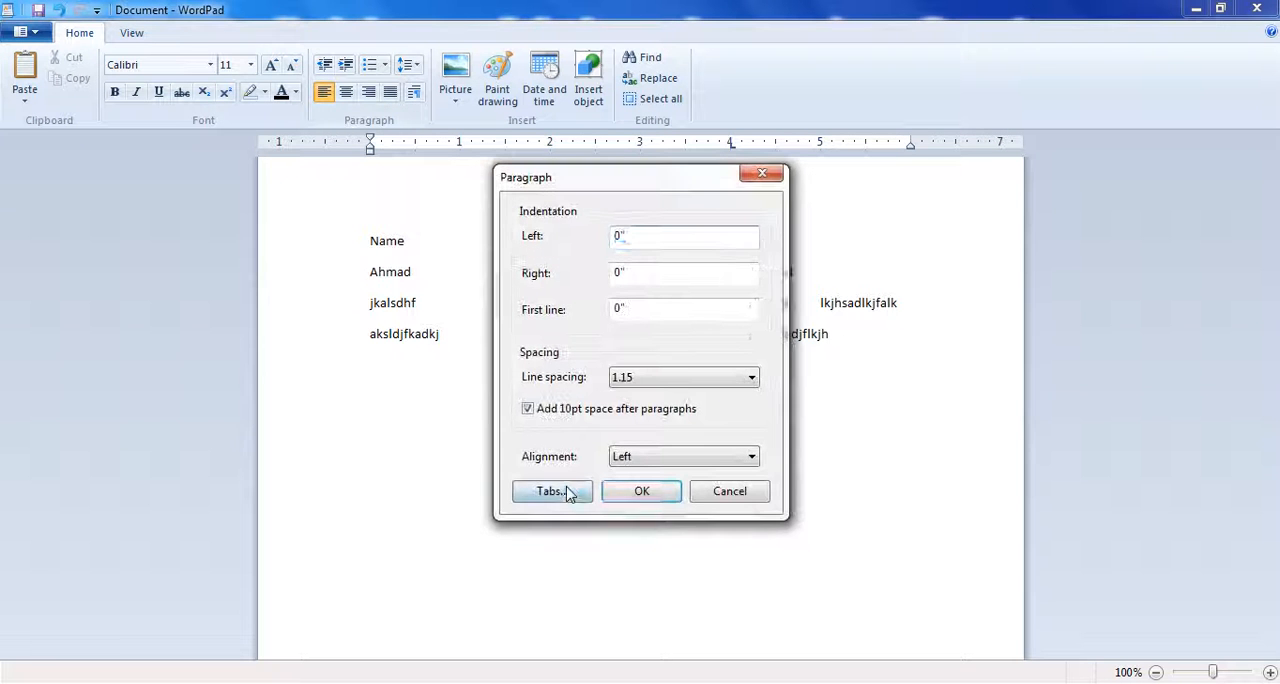
click(563, 491)
click(745, 398)
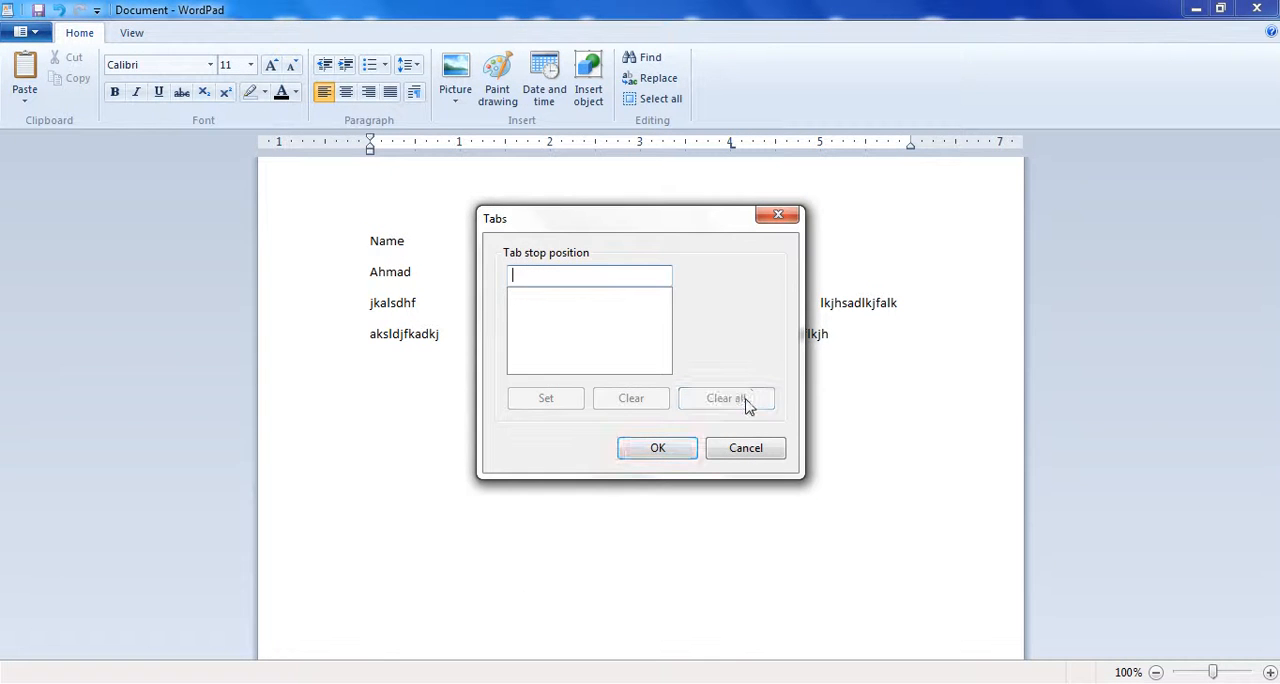
click(657, 446)
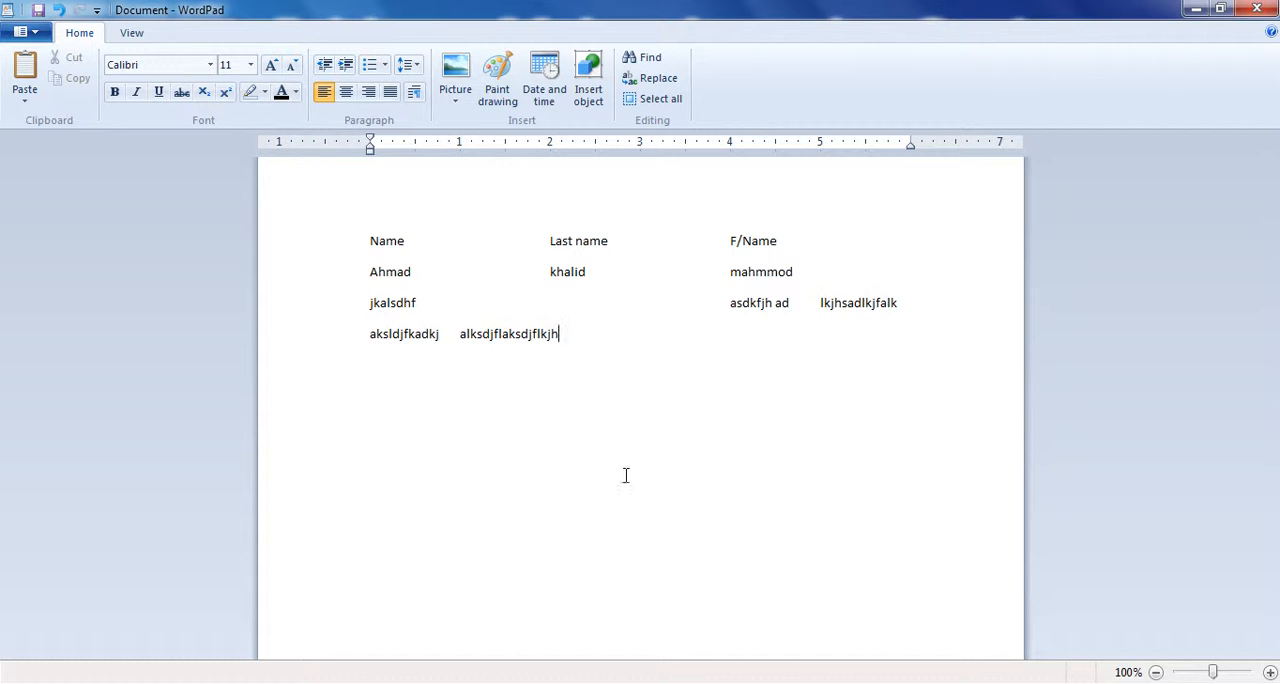
- Delete all text in the document, and view its paragraph settings without changing them
key(ctrl+a)
key(Delete)
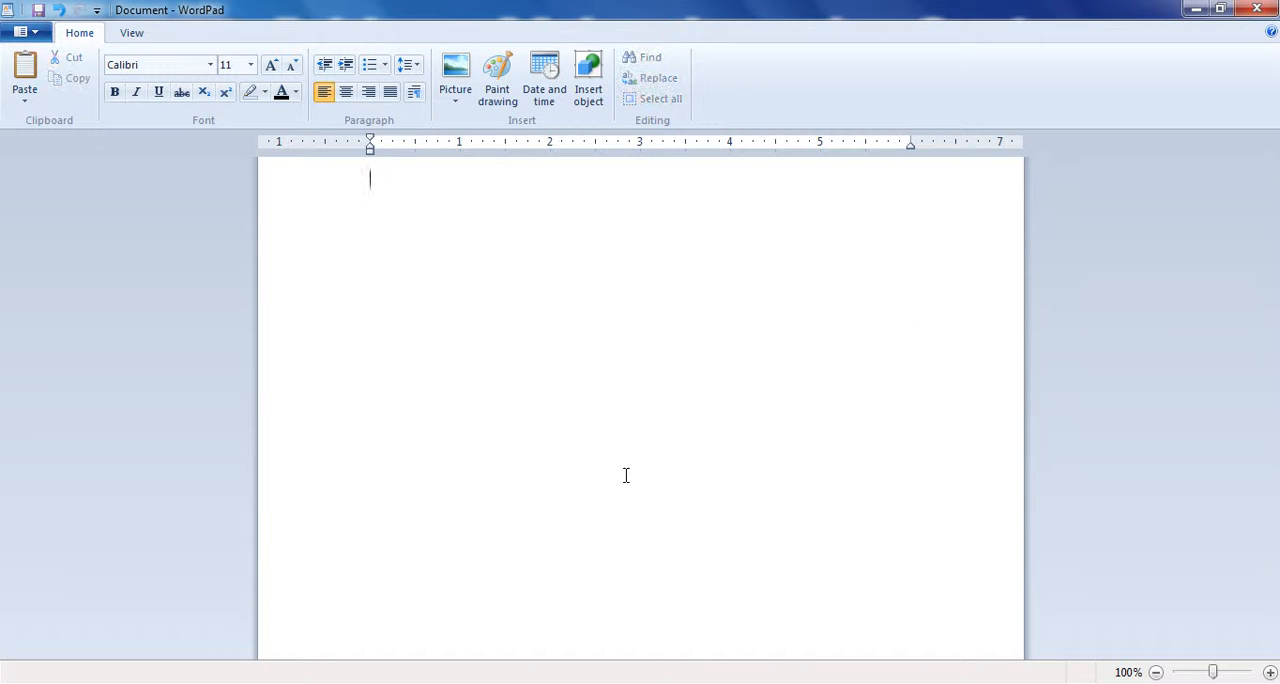
click(413, 91)
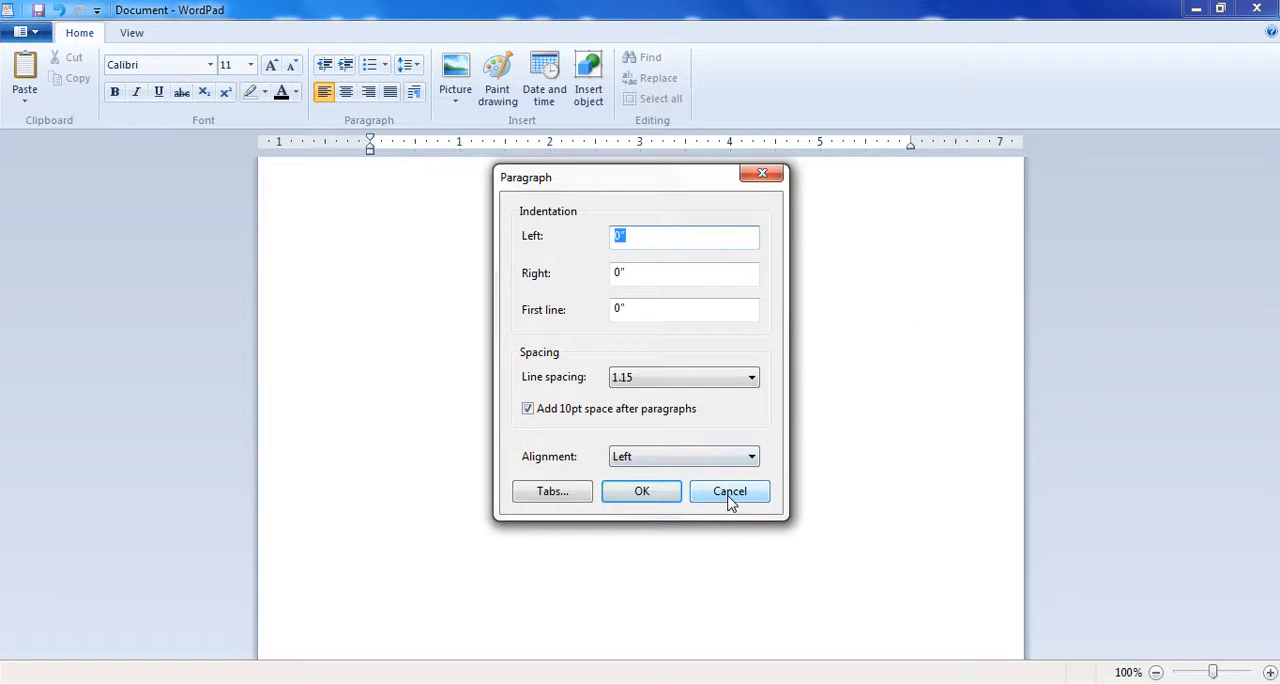
click(730, 500)
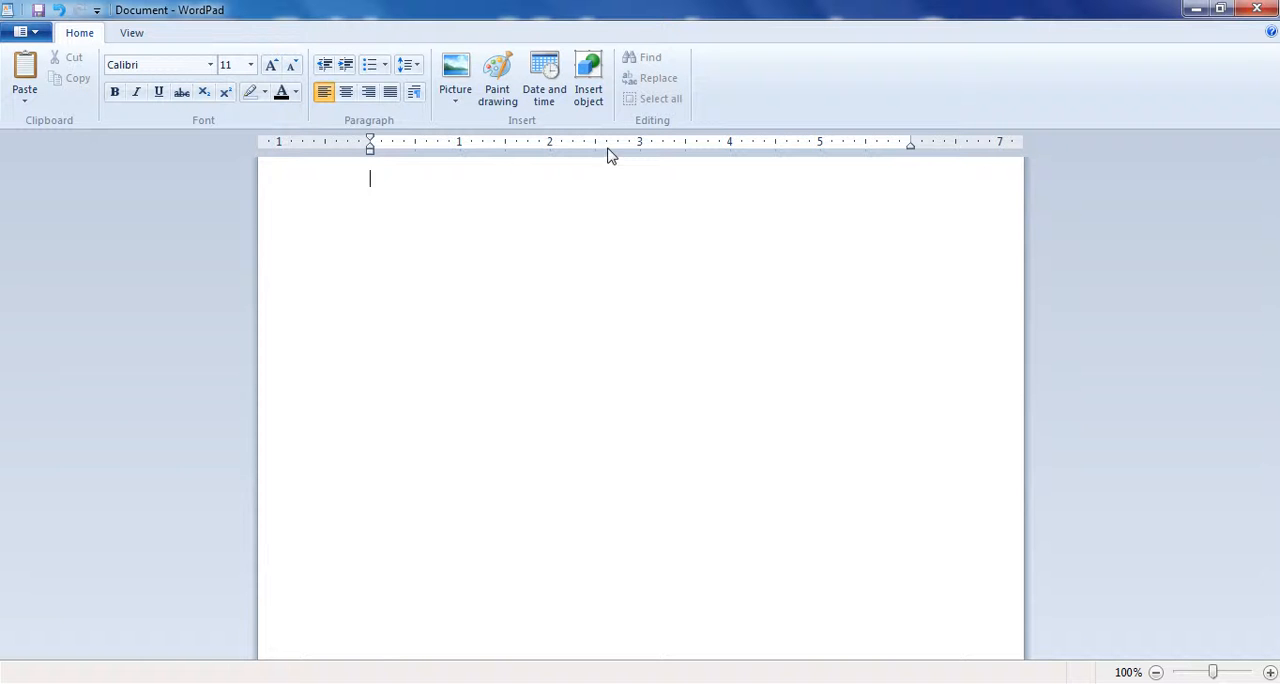
- Set the page zoom to 90% and close the emptied document without saving the changes
click(131, 32)
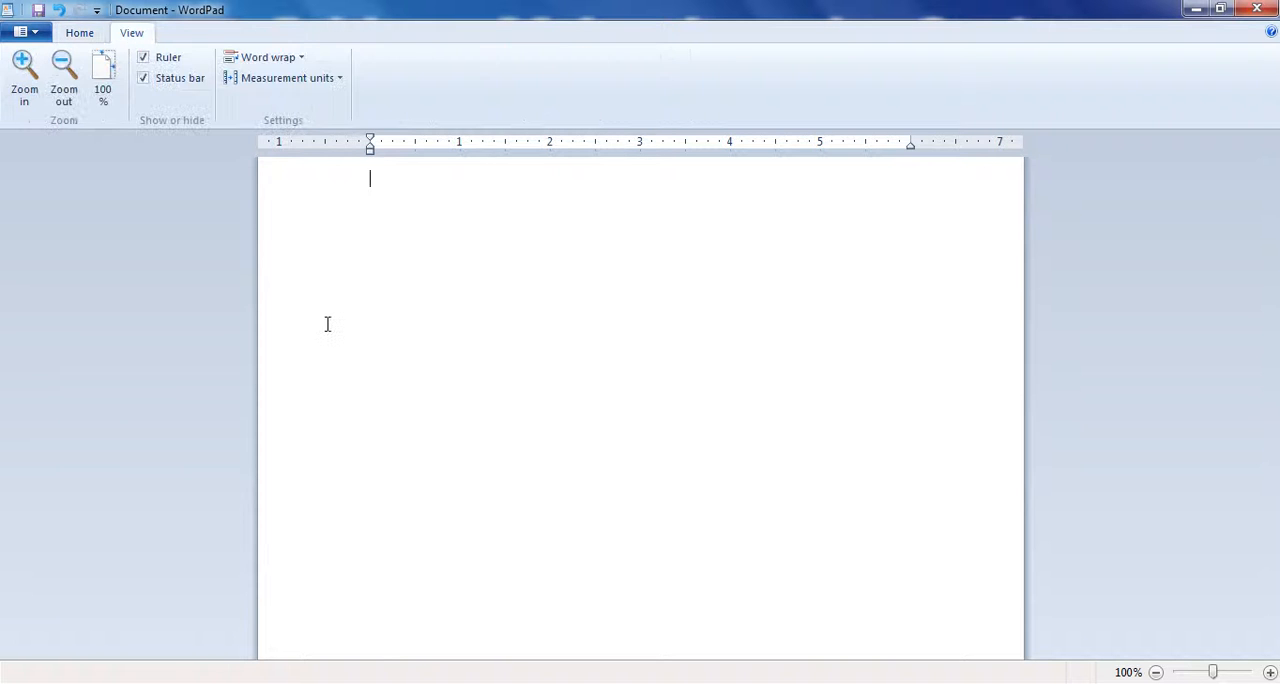
click(70, 62)
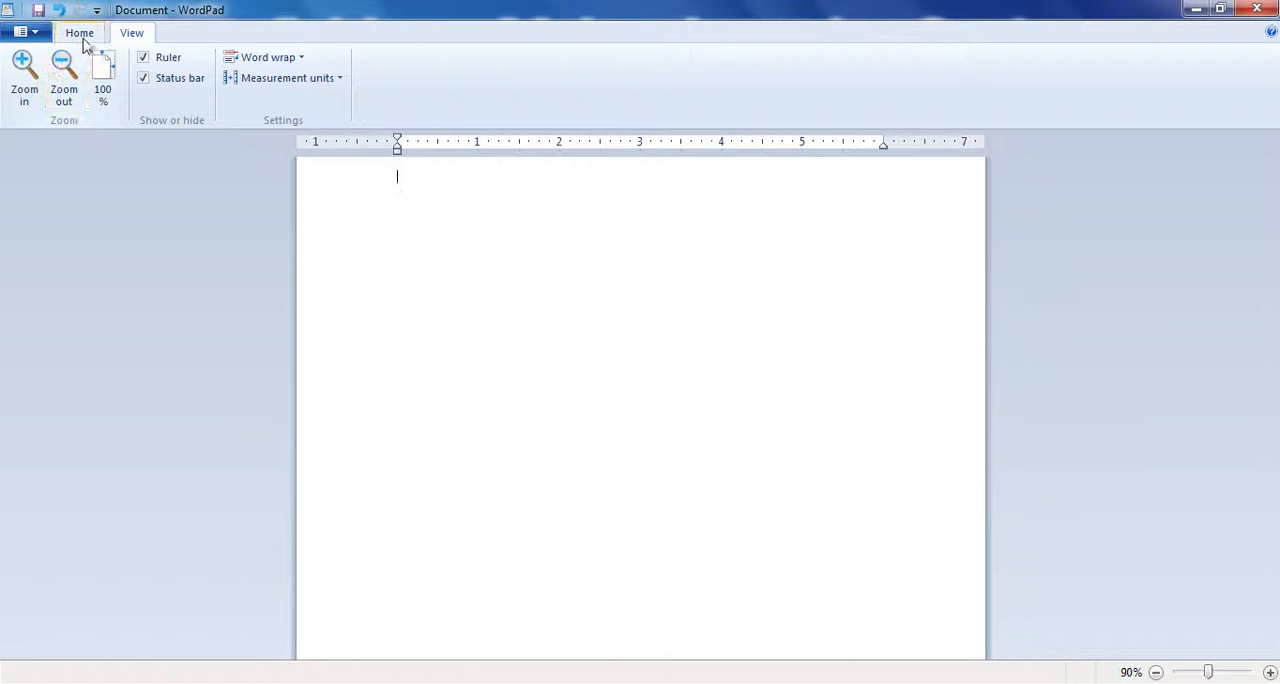
click(80, 32)
click(1257, 9)
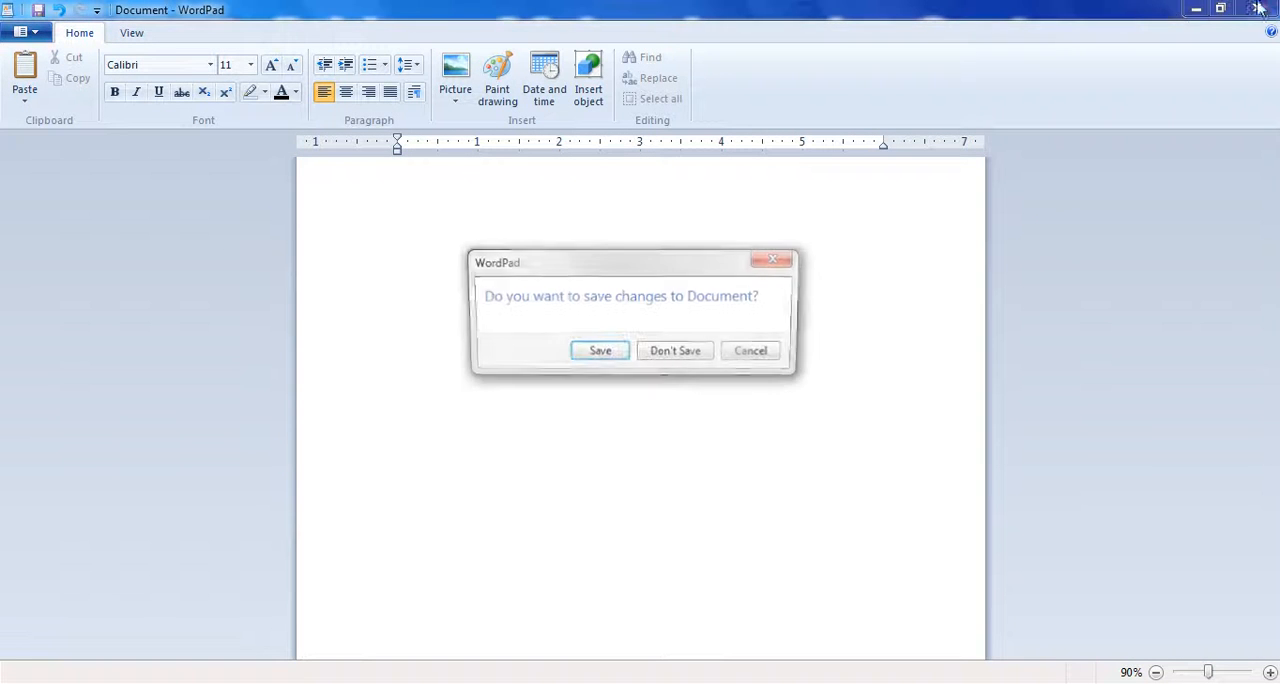
click(676, 360)
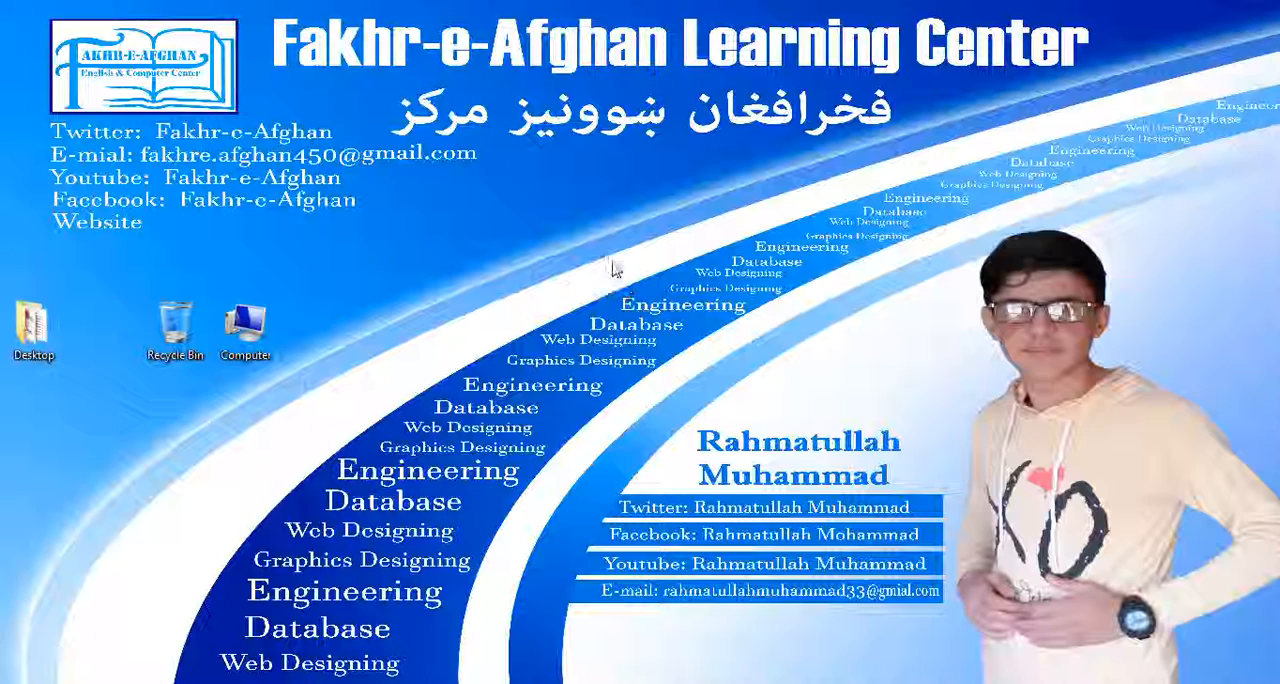
right_click(614, 265)
click(650, 336)
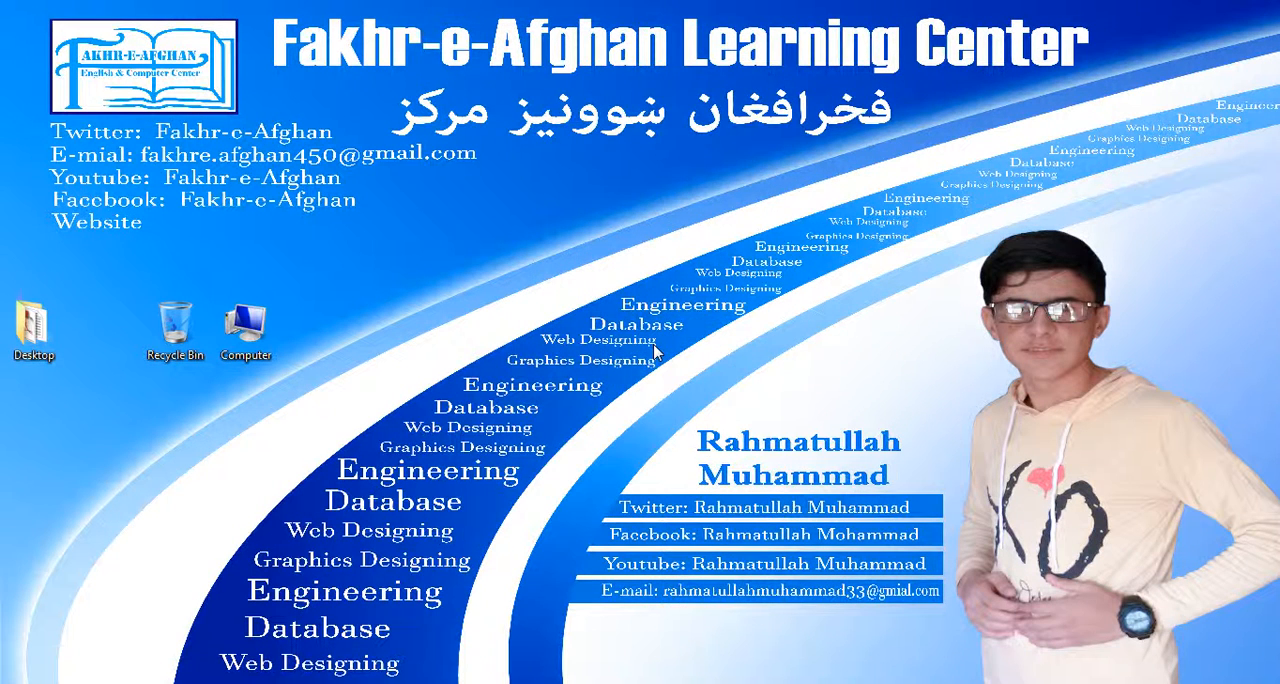